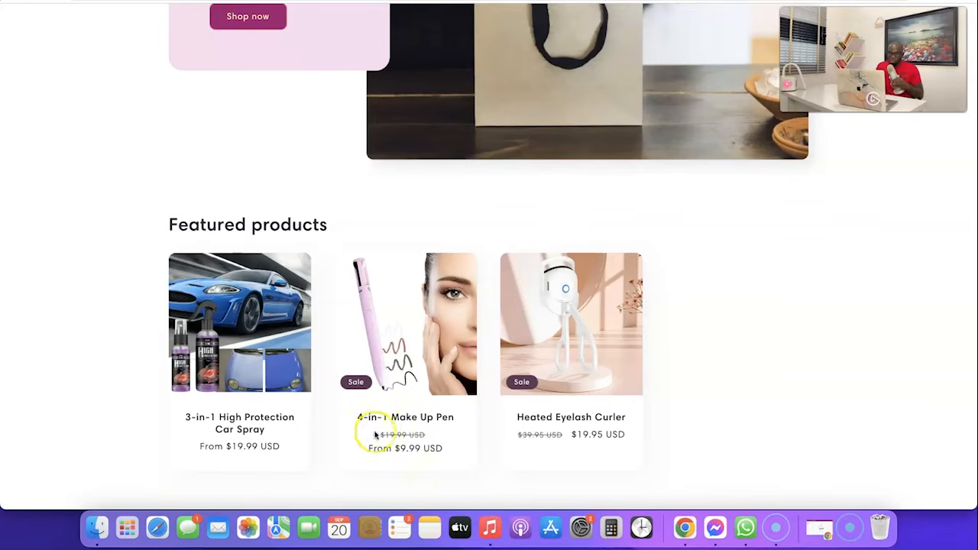
Open the example store's Heated Eyelash Curler product page and scroll through its details
left_click(536, 348)
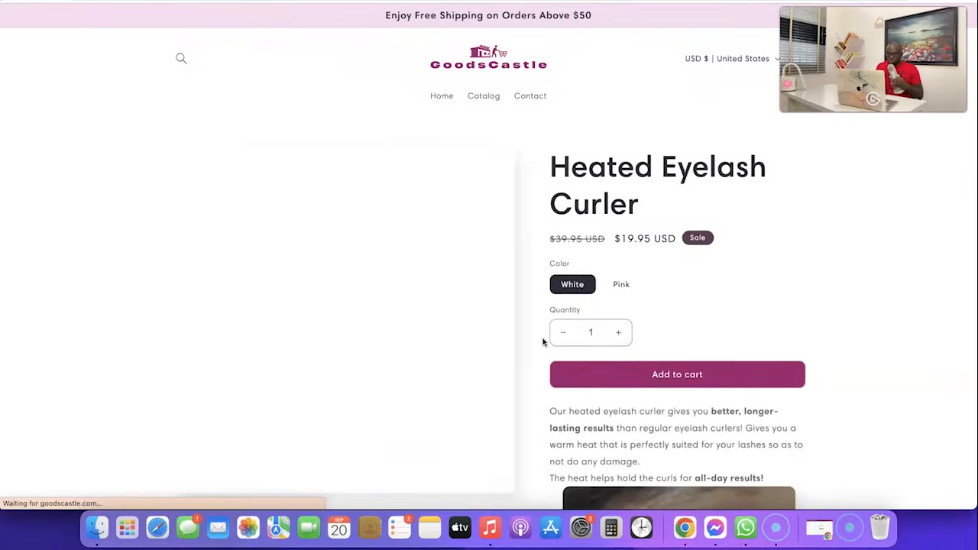
scroll(645, 376, "down", 3)
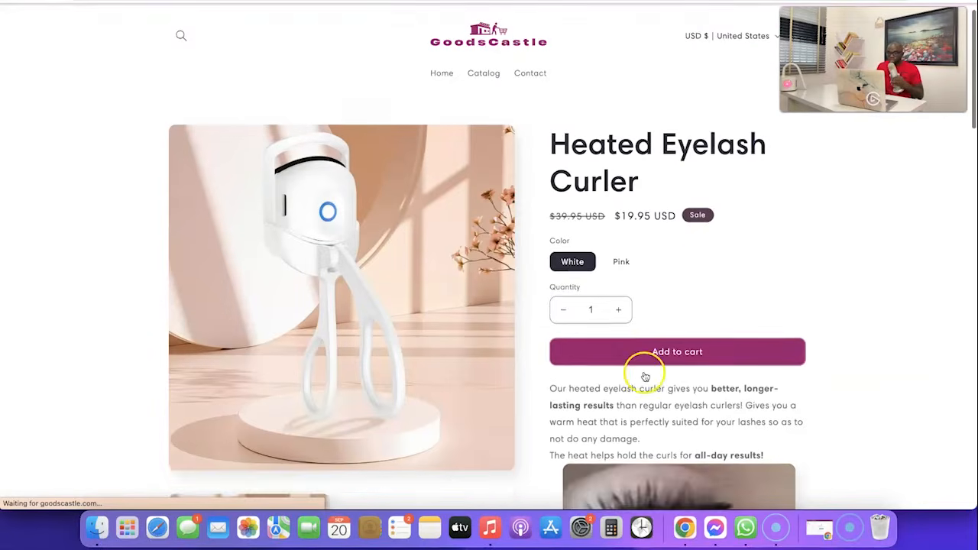
scroll(575, 168, "down", 1)
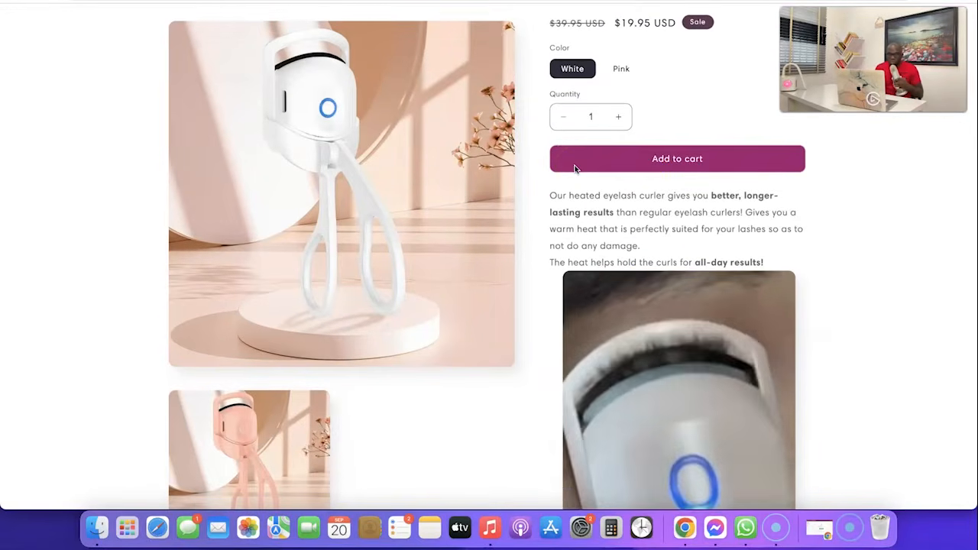
scroll(576, 169, "down", 15)
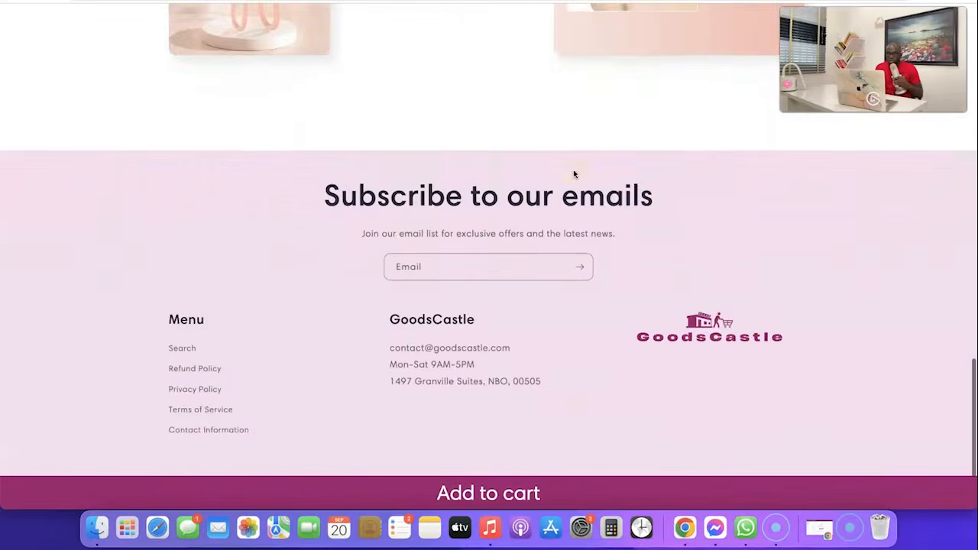
scroll(576, 173, "up", 20)
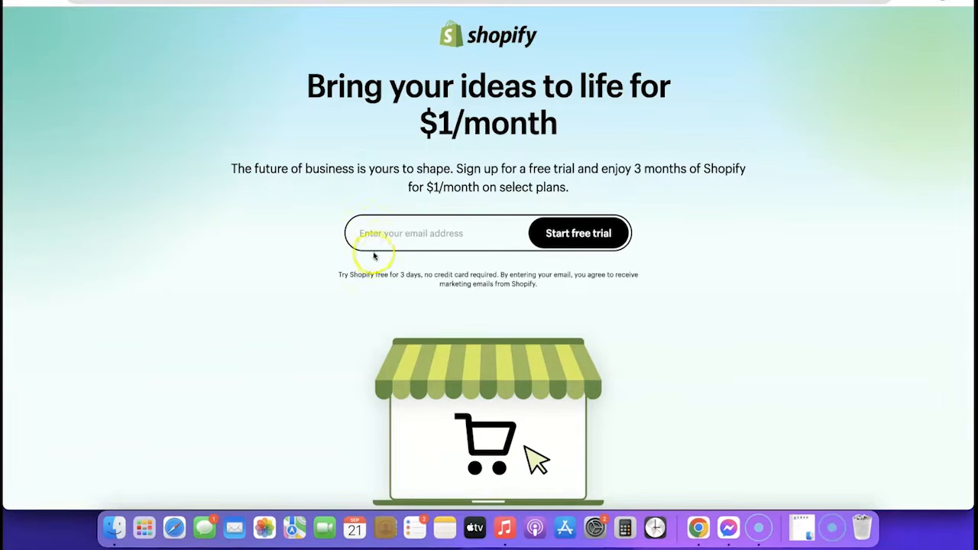
Fill the sign-up email with a saved autofill address and start the free trial
left_click(399, 234)
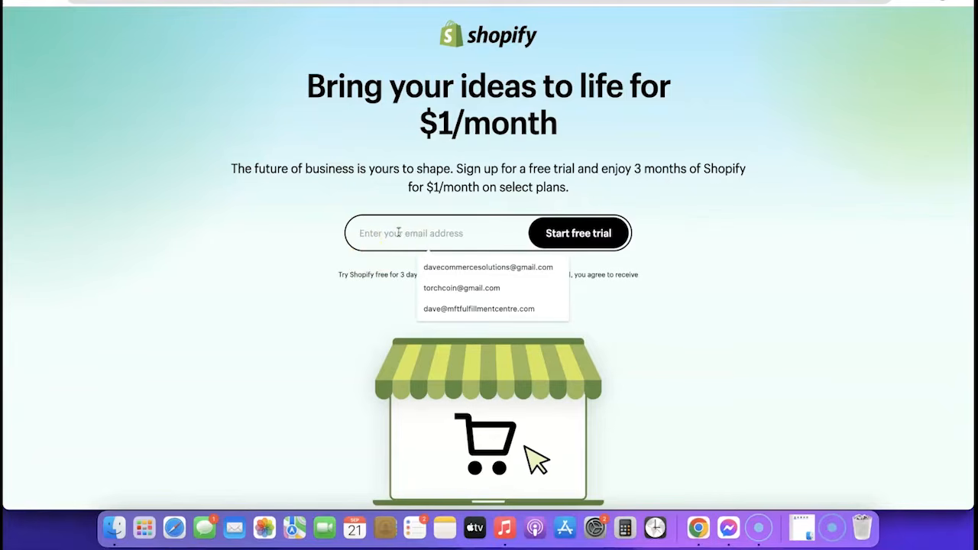
left_click(451, 268)
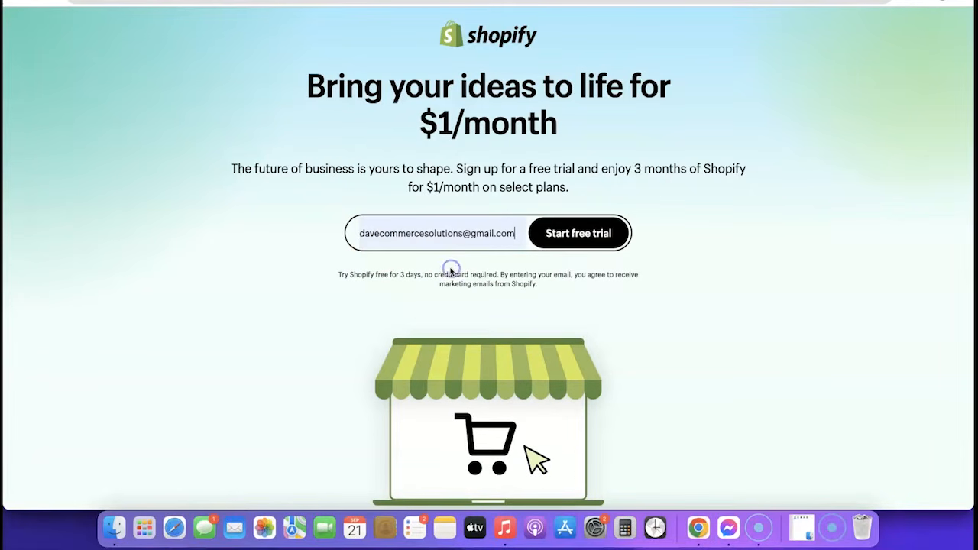
left_click(398, 227)
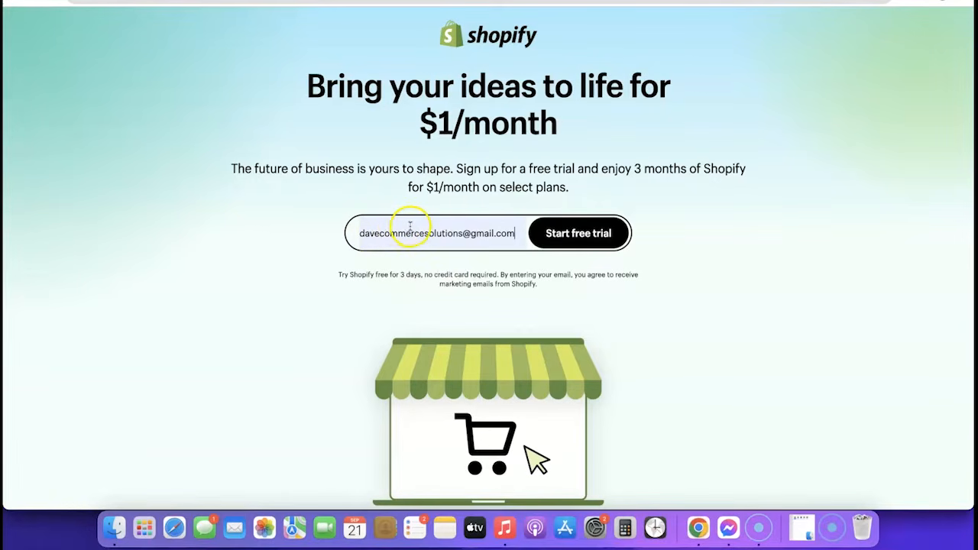
left_click(583, 237)
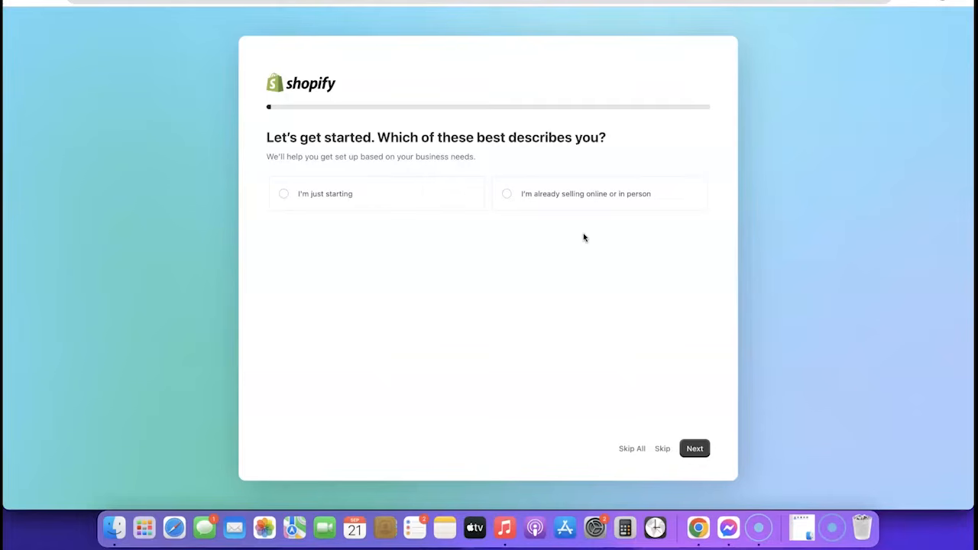
Answer onboarding with I'm just starting, An online store, and Dropshipping products
left_click(544, 237)
left_click(281, 202)
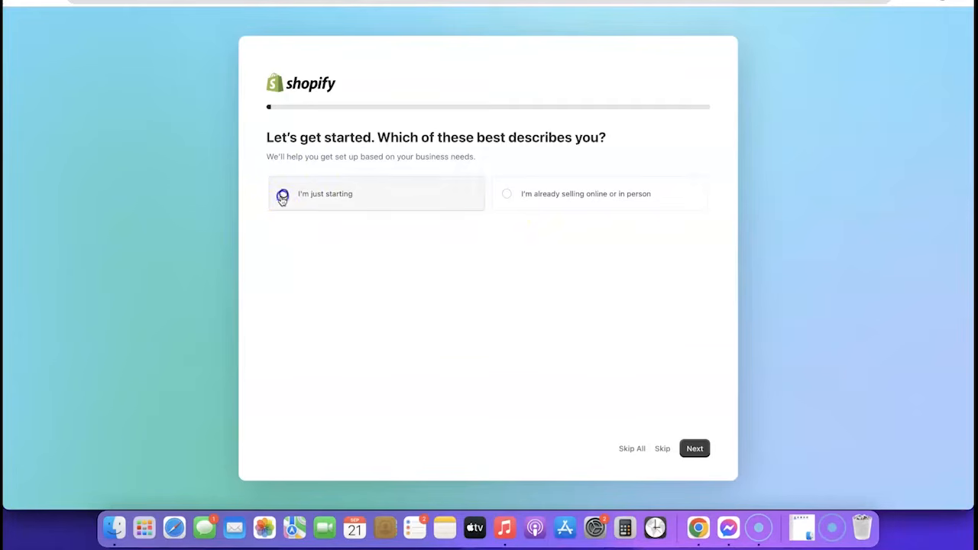
left_click(697, 450)
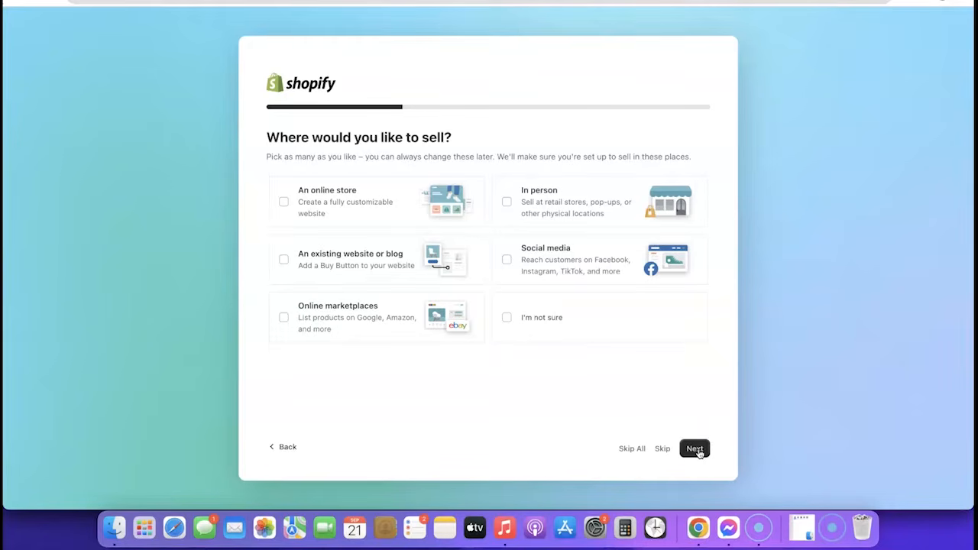
right_click(283, 201)
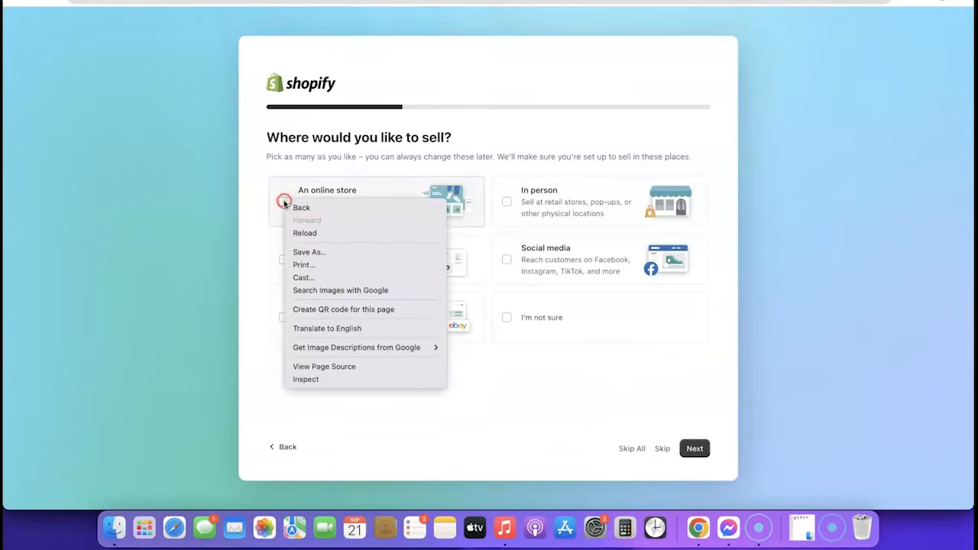
left_click(283, 202)
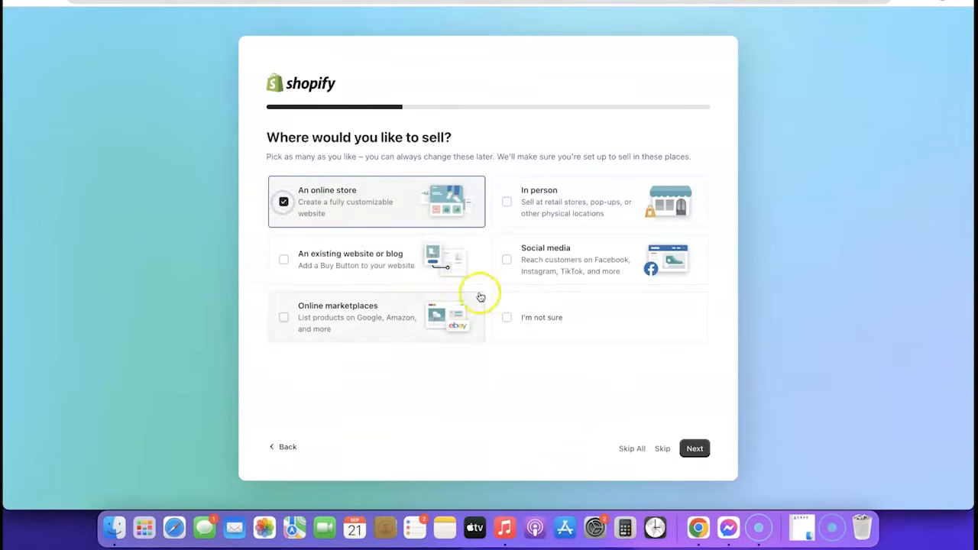
left_click(695, 449)
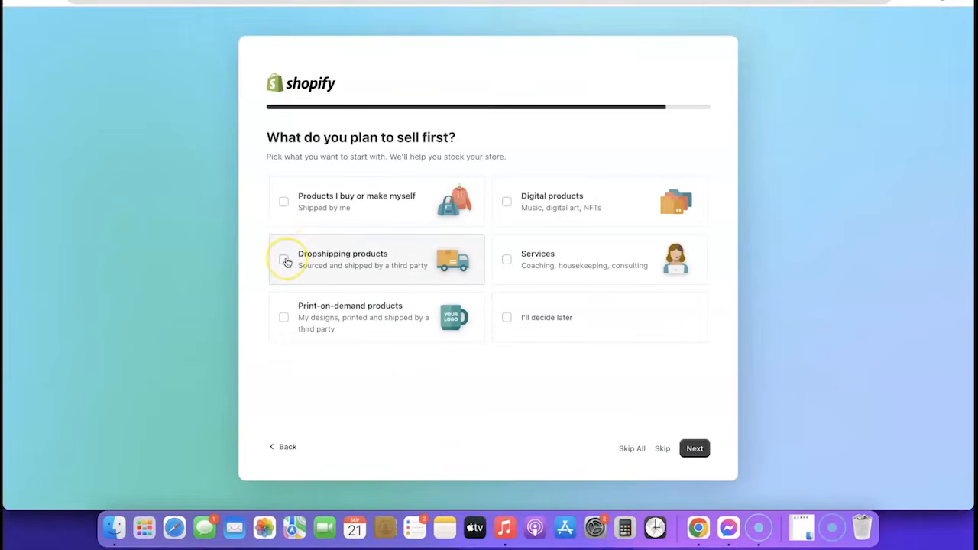
left_click(285, 211)
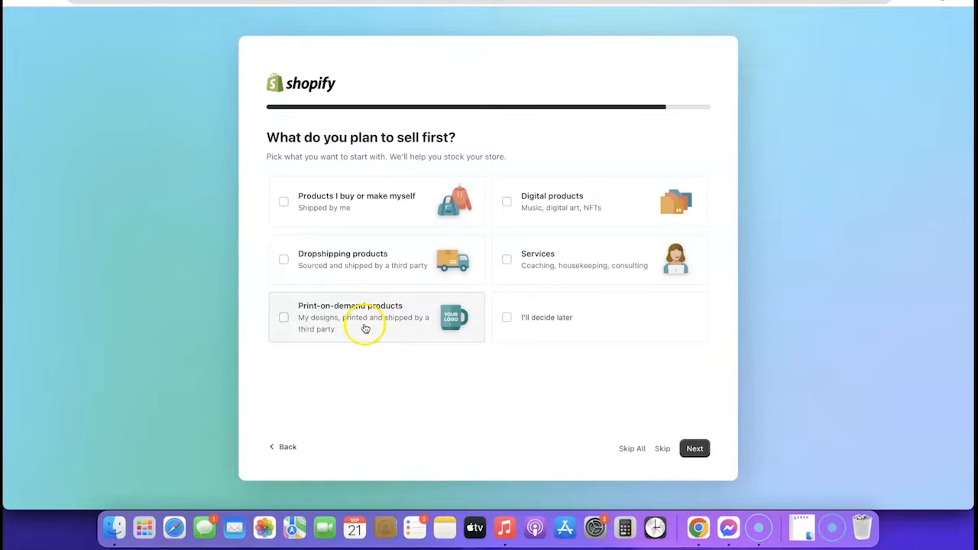
left_click(284, 261)
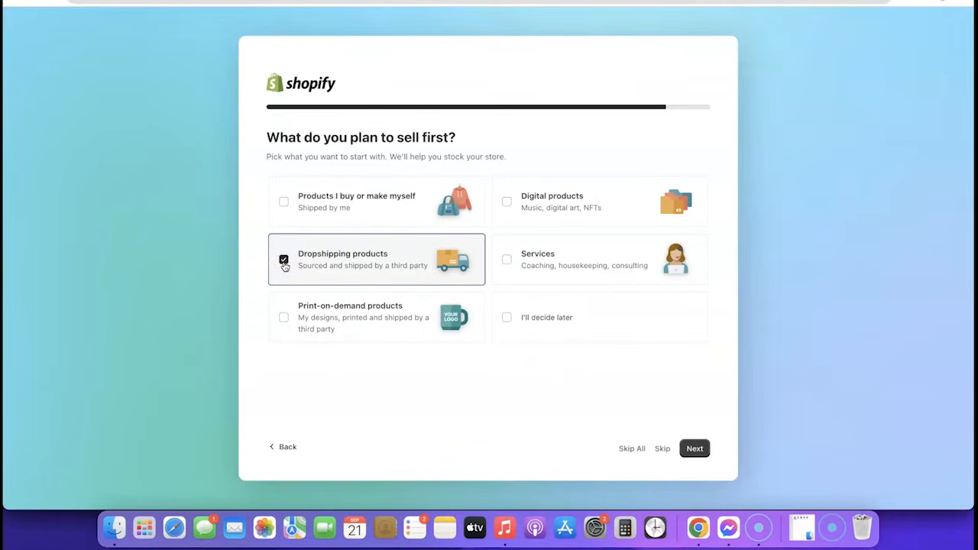
left_click(694, 449)
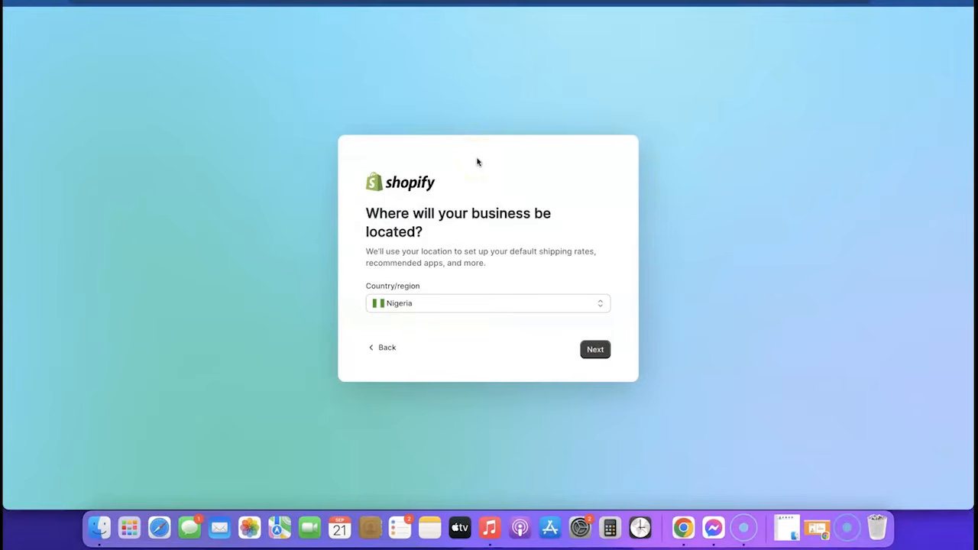
Keep Nigeria as the business country/region and continue
left_click(550, 306)
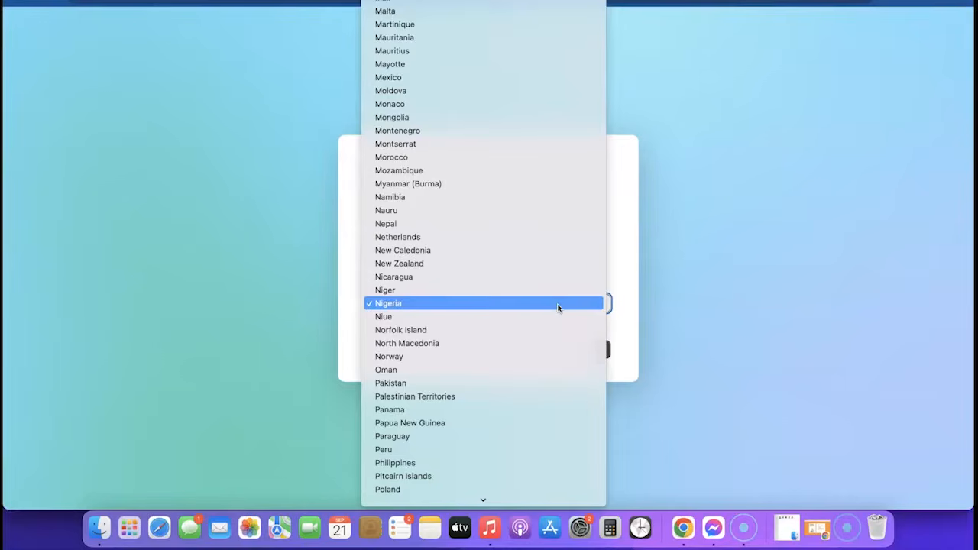
left_click(558, 308)
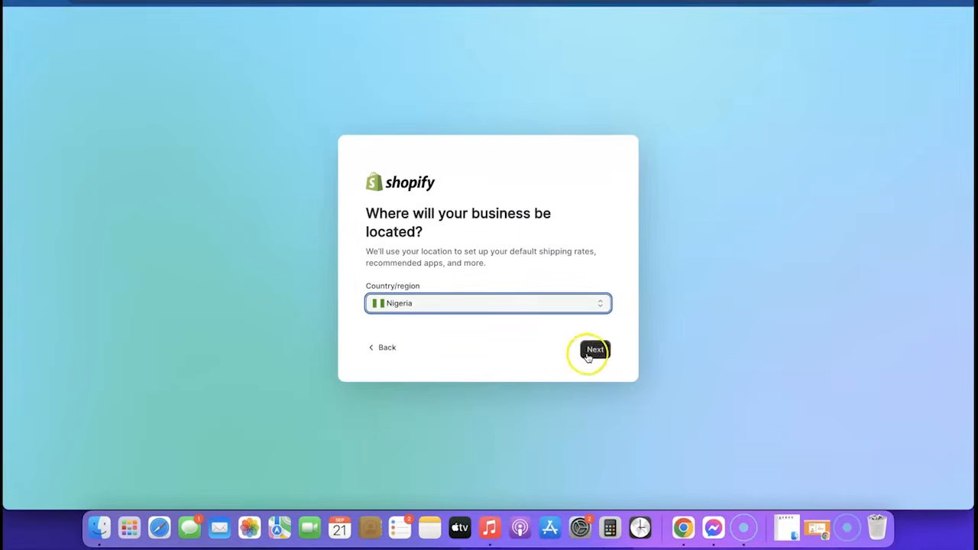
left_click(589, 357)
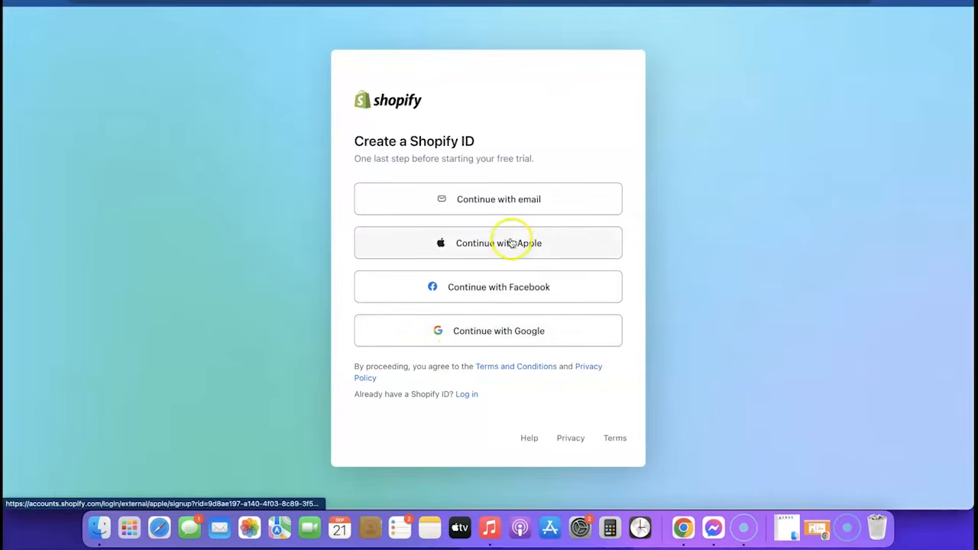
Create a Shopify ID with email and Safari's suggested strong password
left_click(490, 200)
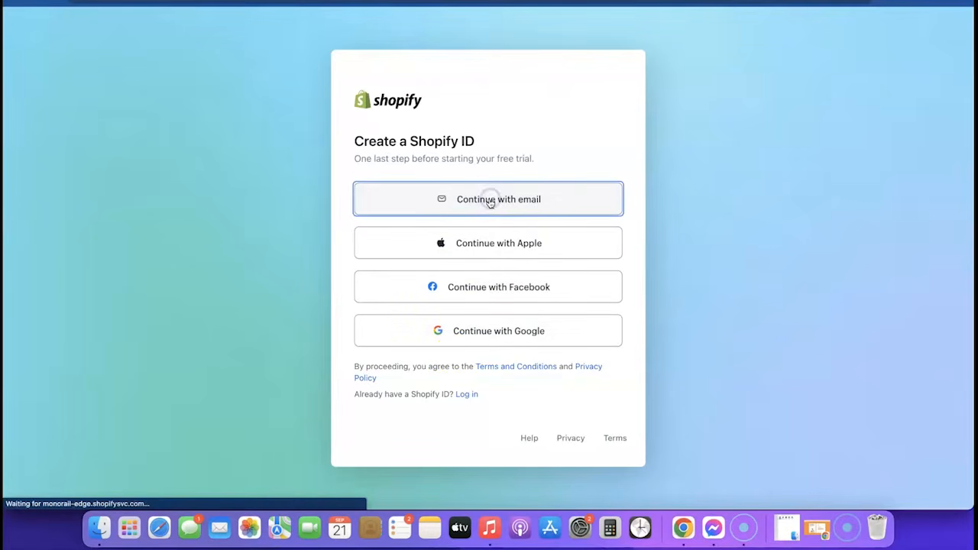
left_click(526, 260)
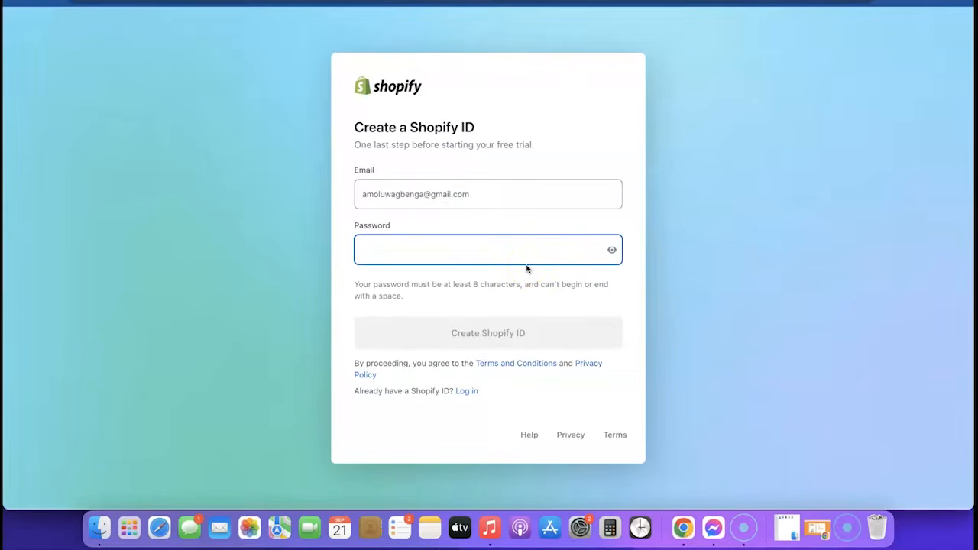
left_click(525, 250)
left_click(525, 280)
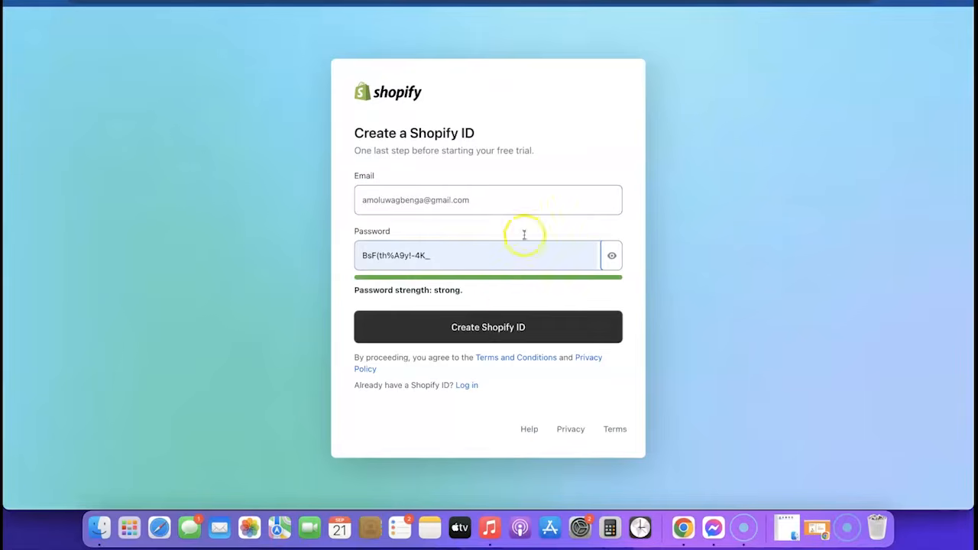
left_click(486, 328)
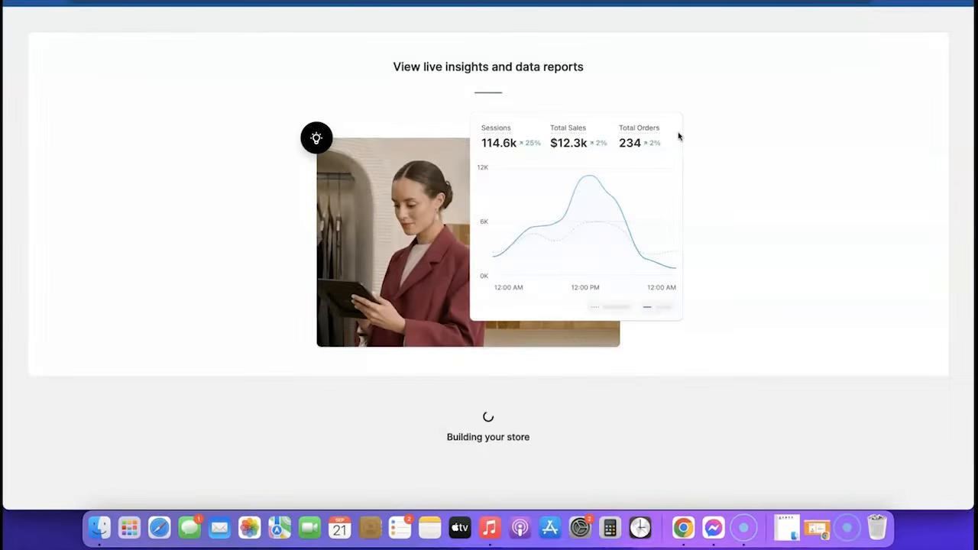
Open Pick your plan from the new store admin's Home banner
left_click(681, 143)
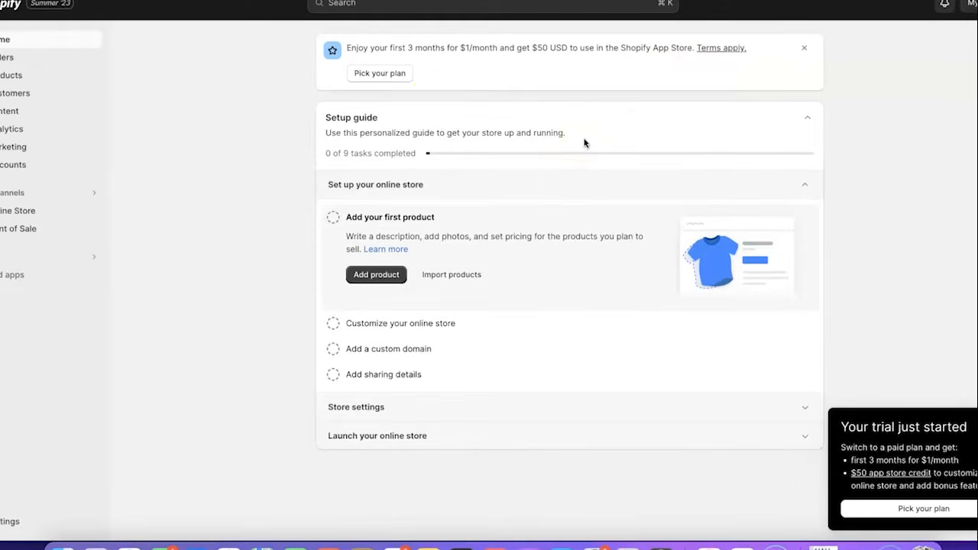
left_click(382, 73)
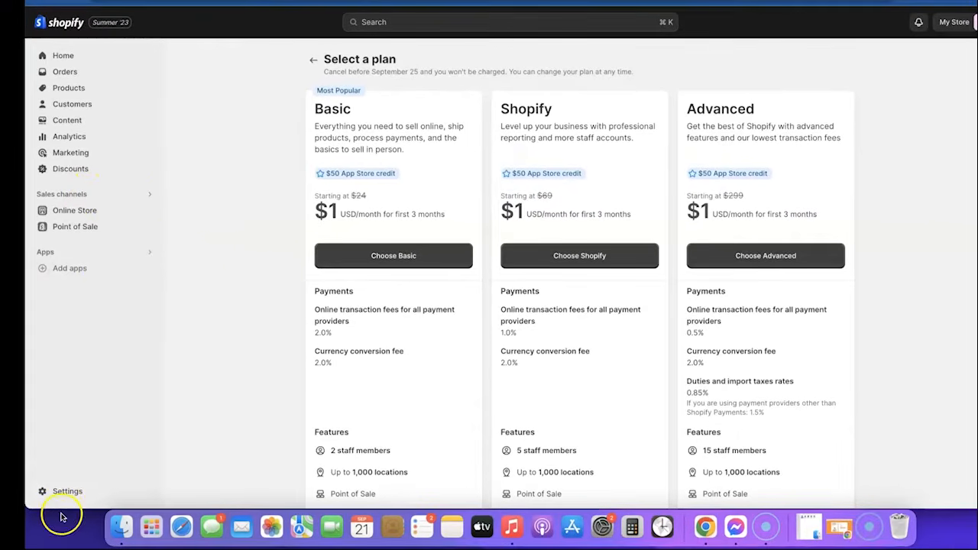
Choose the Basic plan via Pick a plan on the Online Store themes page
left_click(63, 56)
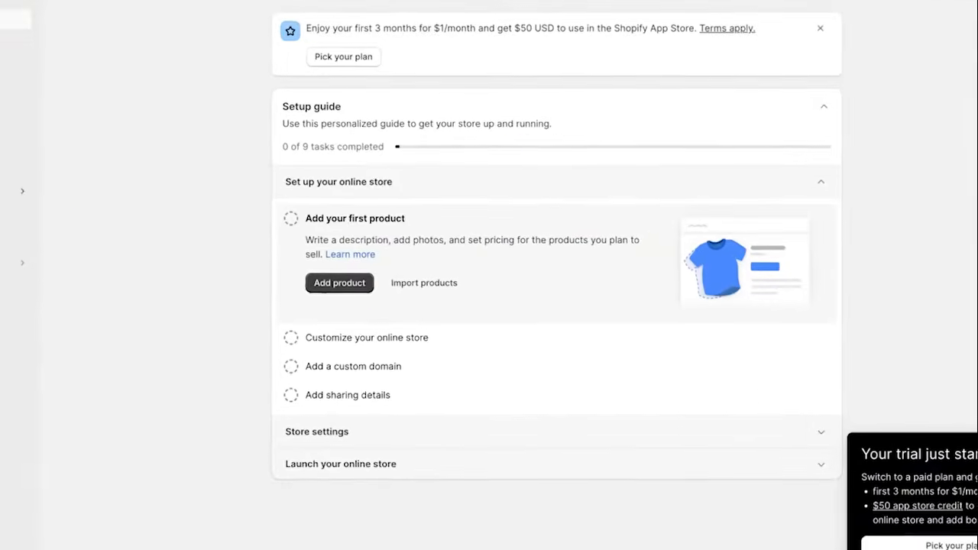
left_click(75, 210)
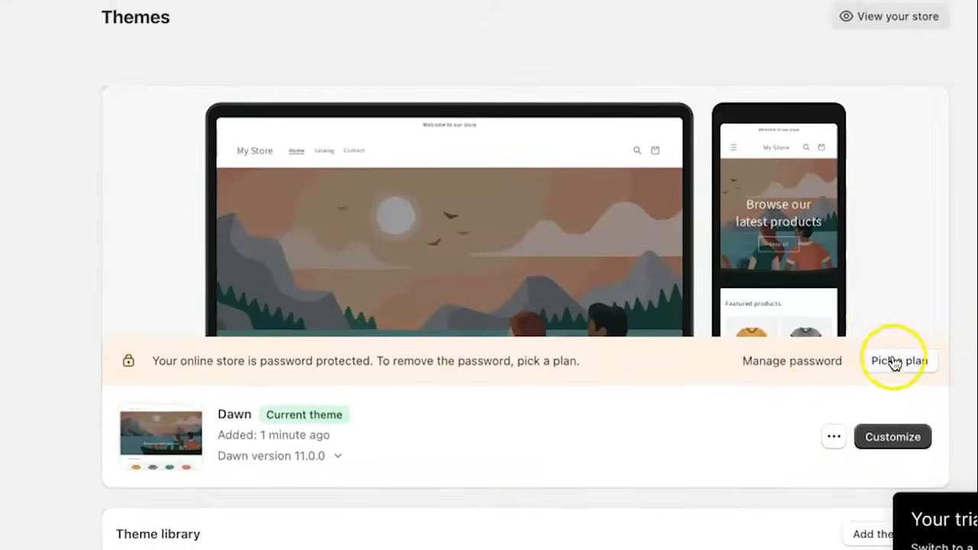
left_click(896, 362)
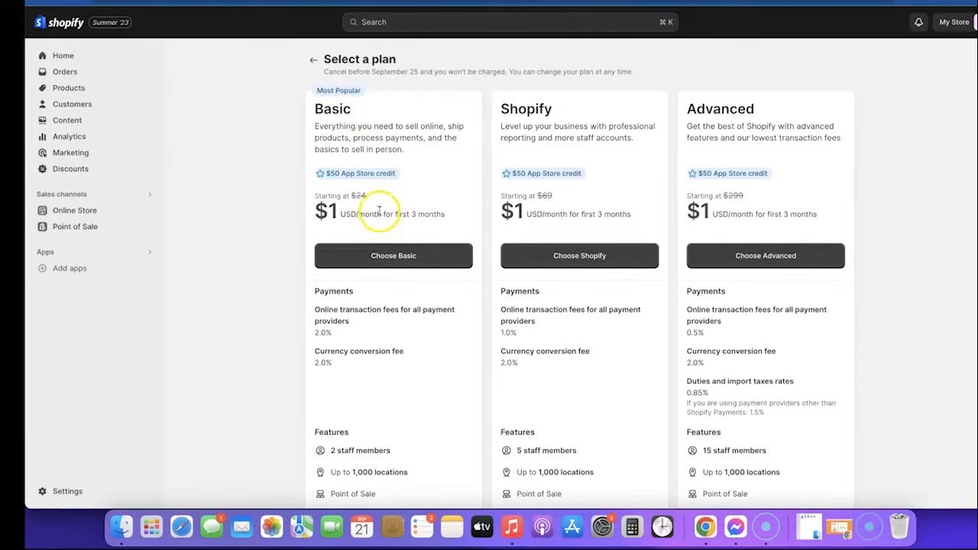
left_click(391, 260)
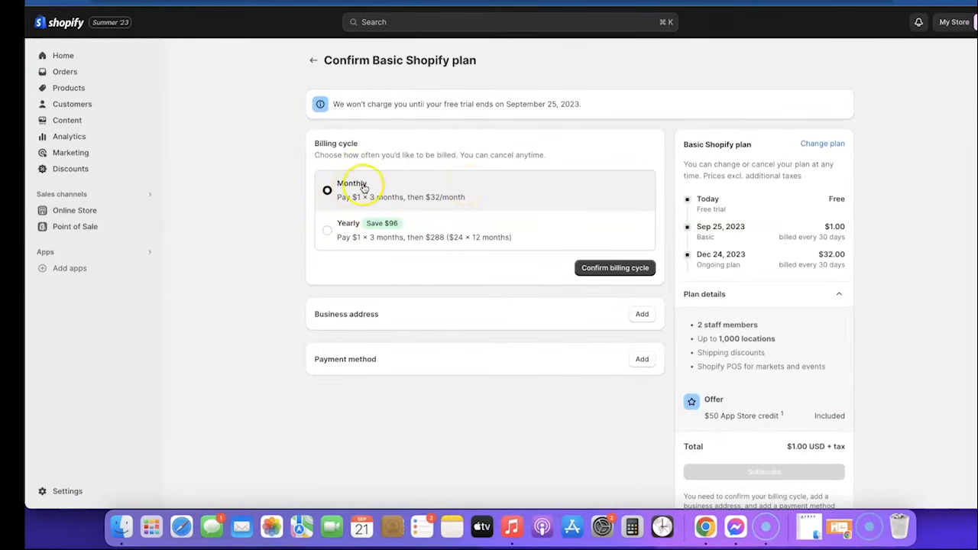
Confirm monthly billing, then save the business address with the owner's first and last name
left_click(609, 271)
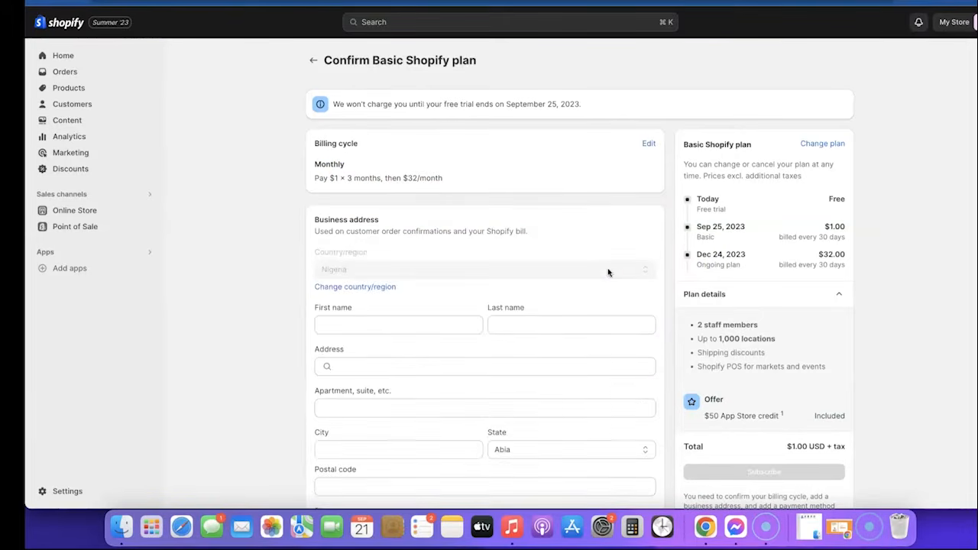
scroll(602, 246, "down", 1)
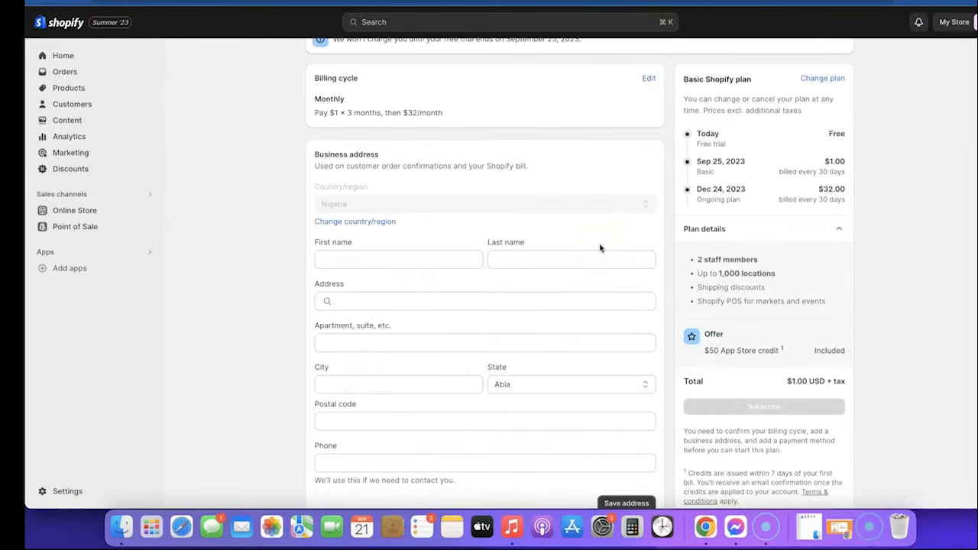
left_click(378, 257)
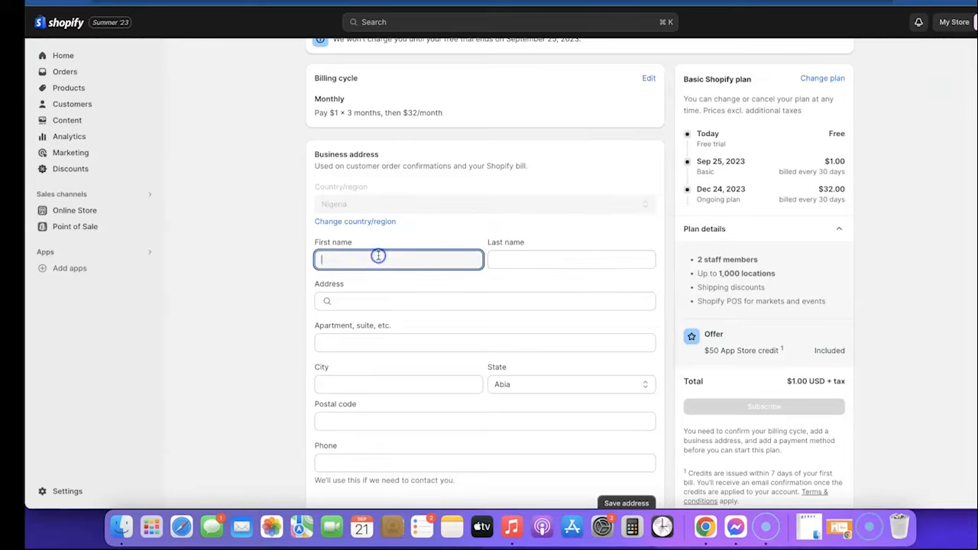
type("Ol")
type("usola")
left_click(553, 258)
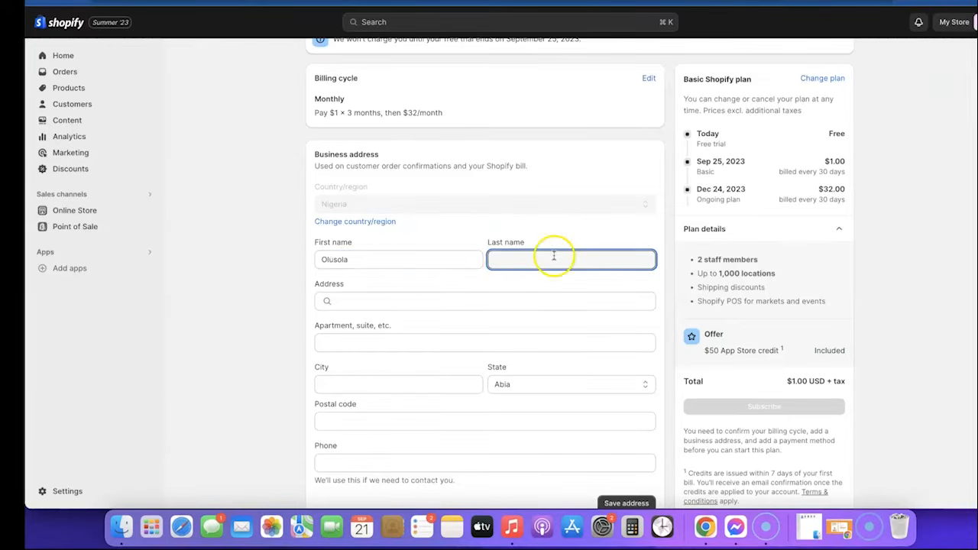
type("David")
left_click(519, 303)
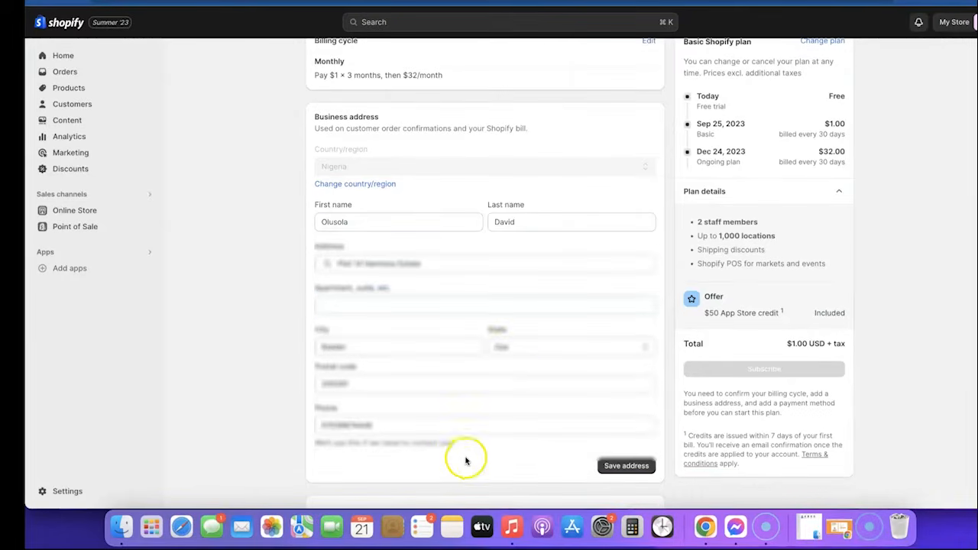
left_click(635, 467)
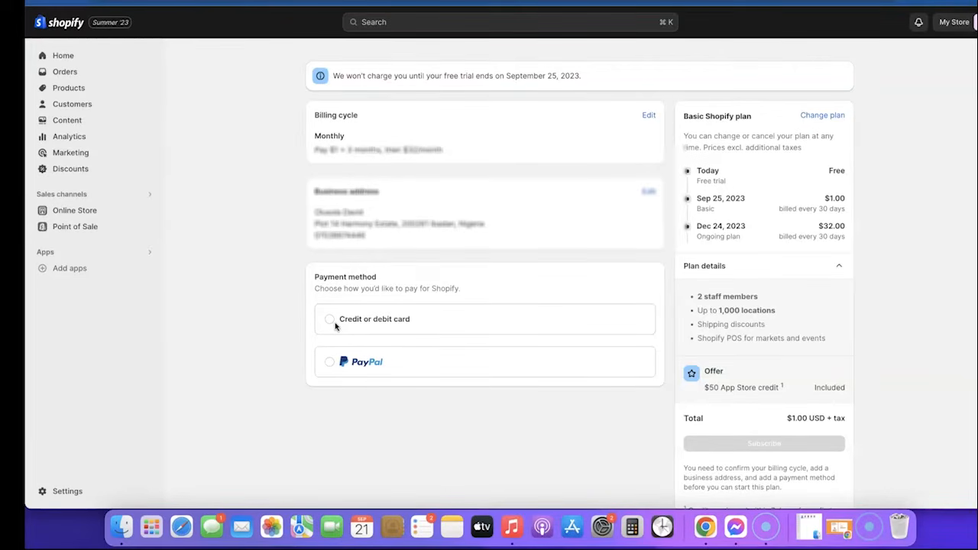
Choose credit or debit card payment and save the card details
left_click(335, 325)
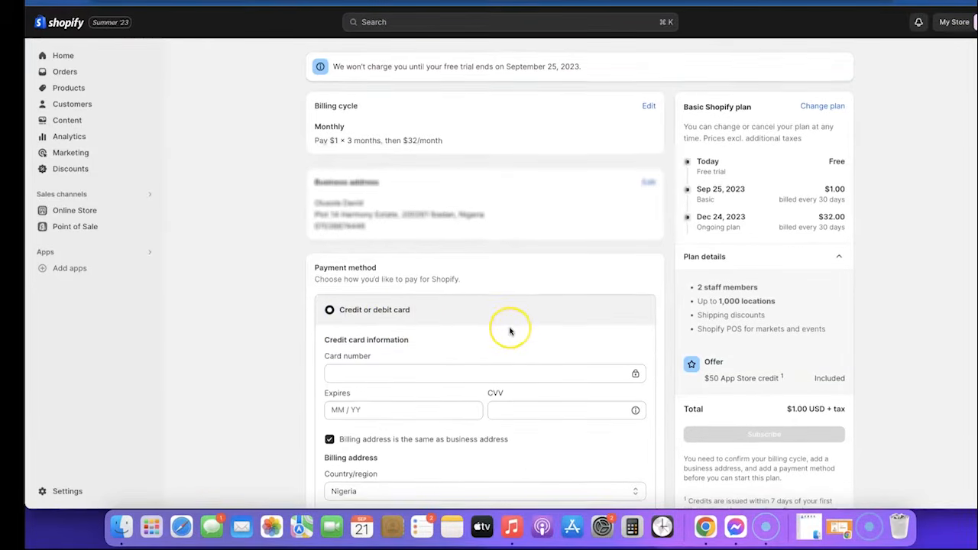
scroll(511, 331, "down", 2)
left_click(485, 338)
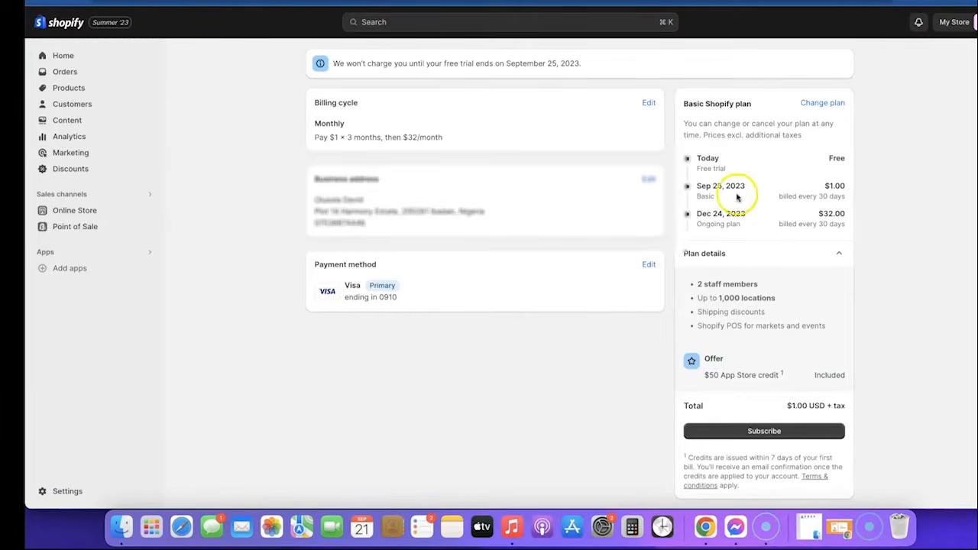
Subscribe to the Basic Shopify plan and decline the POS Pro upsell
scroll(794, 170, "down", 1)
scroll(815, 490, "down", 1)
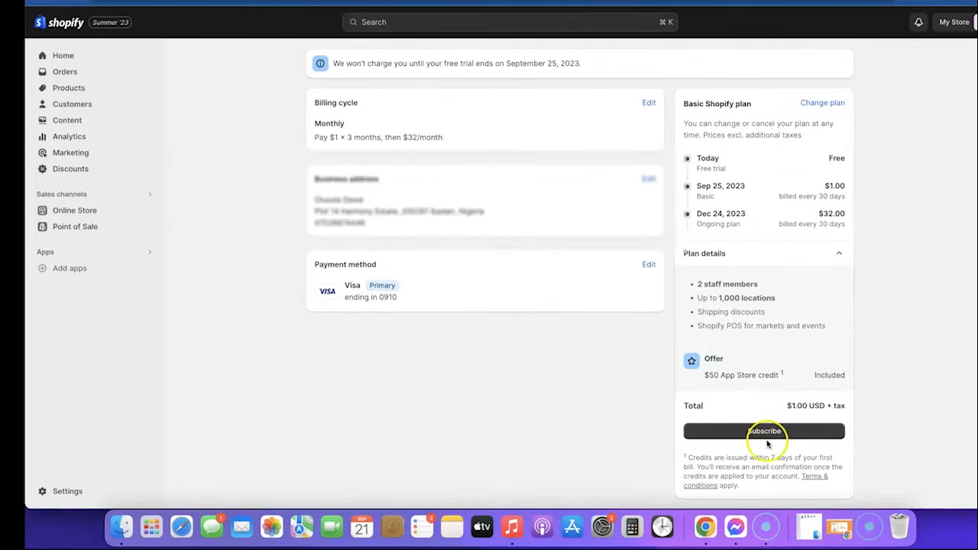
left_click(767, 436)
scroll(646, 274, "down", 2)
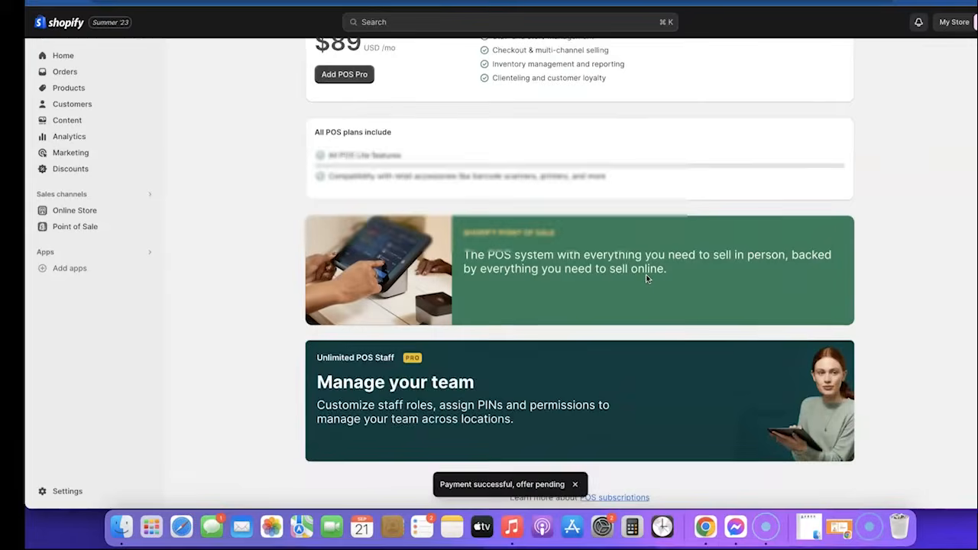
scroll(646, 274, "up", 2)
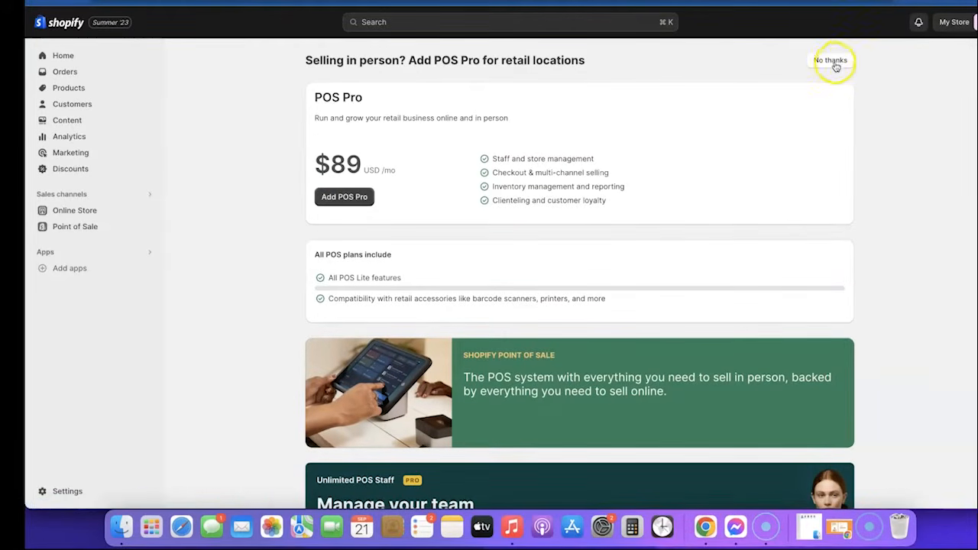
left_click(832, 61)
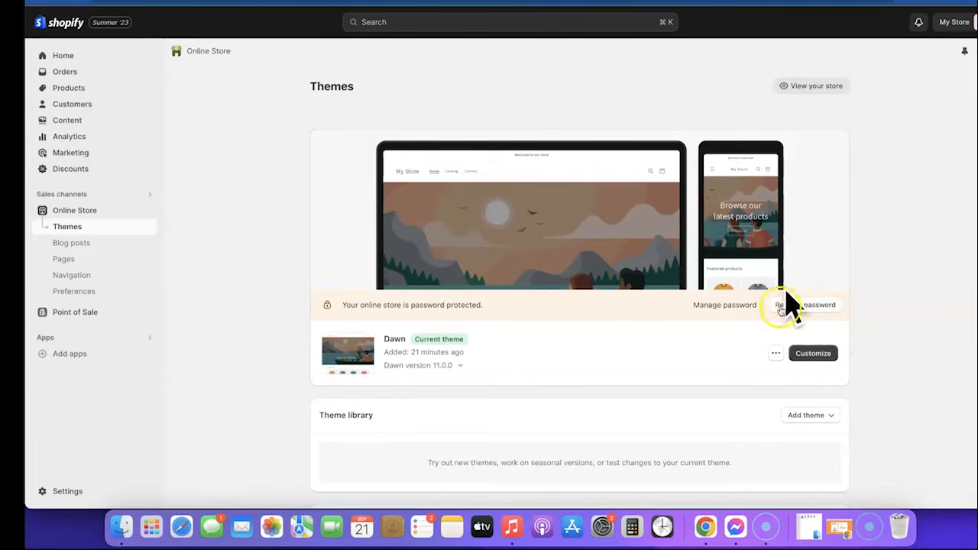
right_click(813, 90)
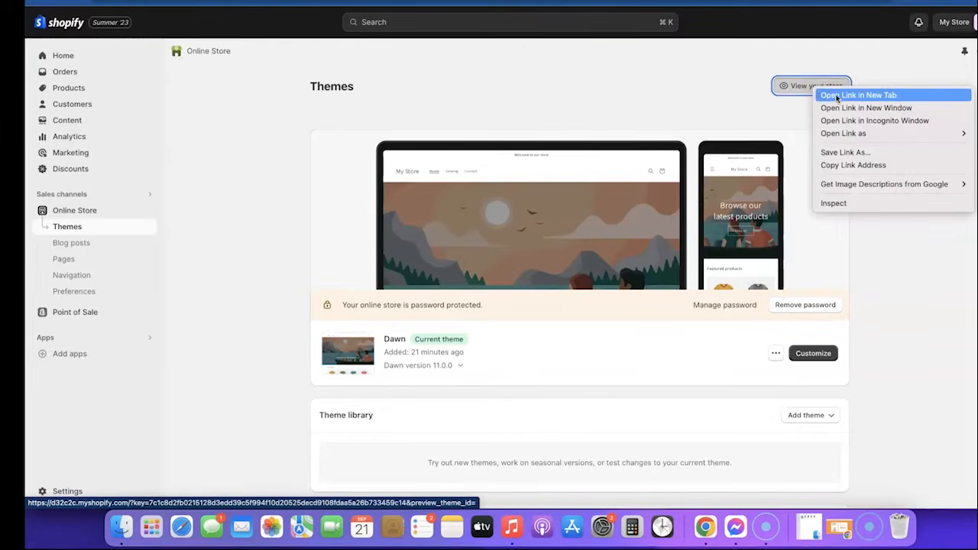
left_click(836, 96)
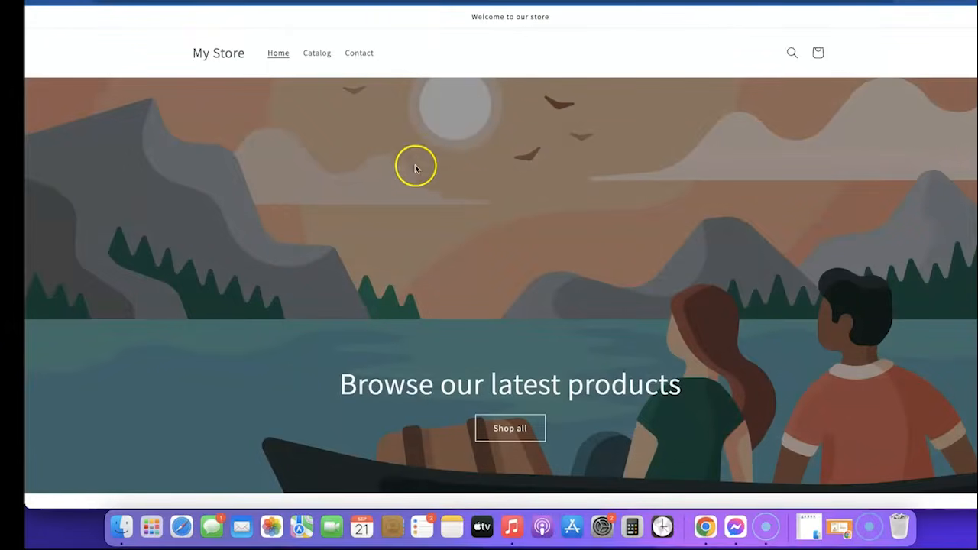
scroll(576, 174, "down", 10)
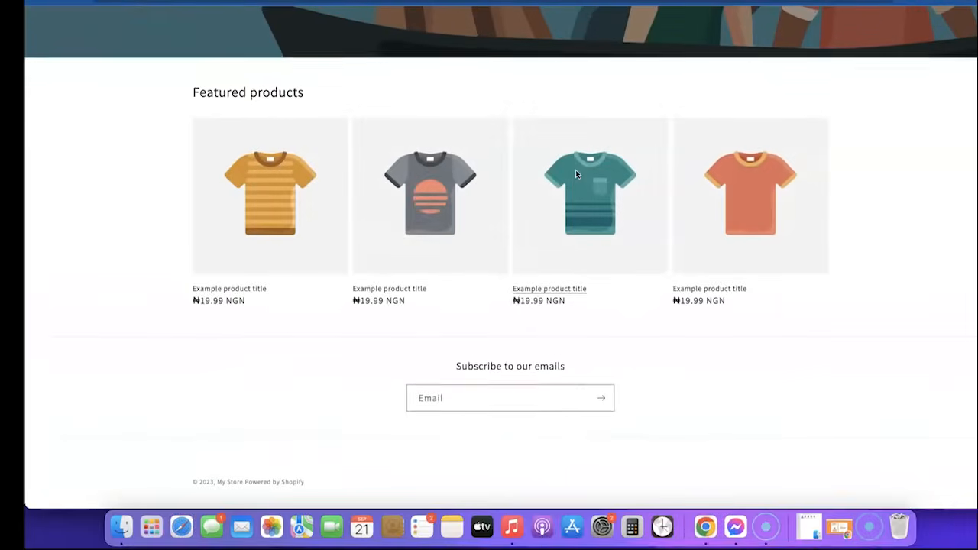
scroll(579, 183, "up", 10)
scroll(507, 218, "down", 5)
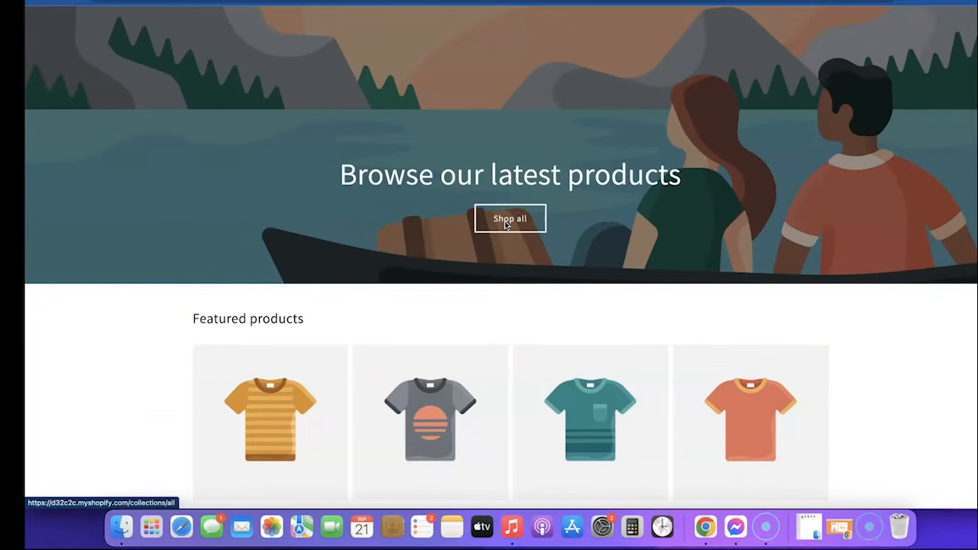
left_click(504, 221)
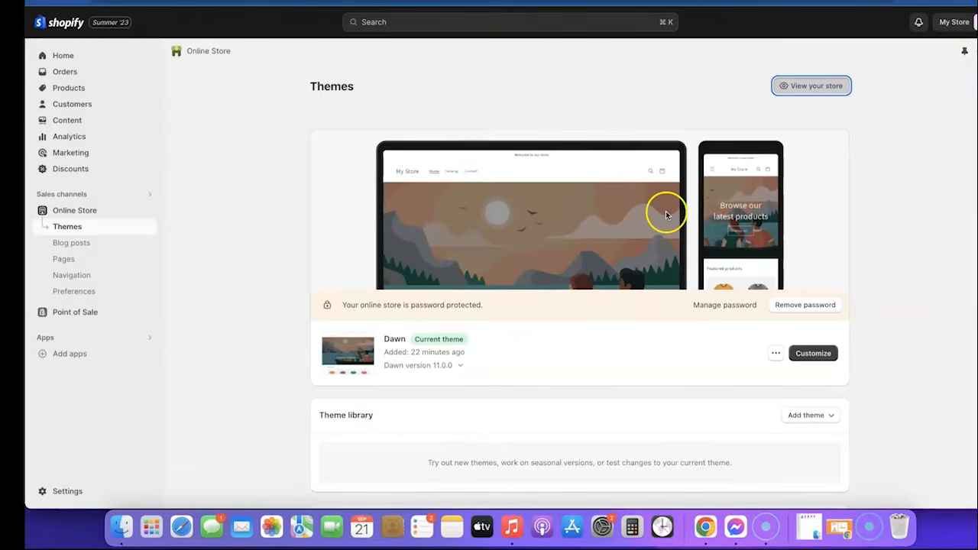
Add the Sense theme from Popular free themes to the theme library
scroll(666, 214, "down", 1)
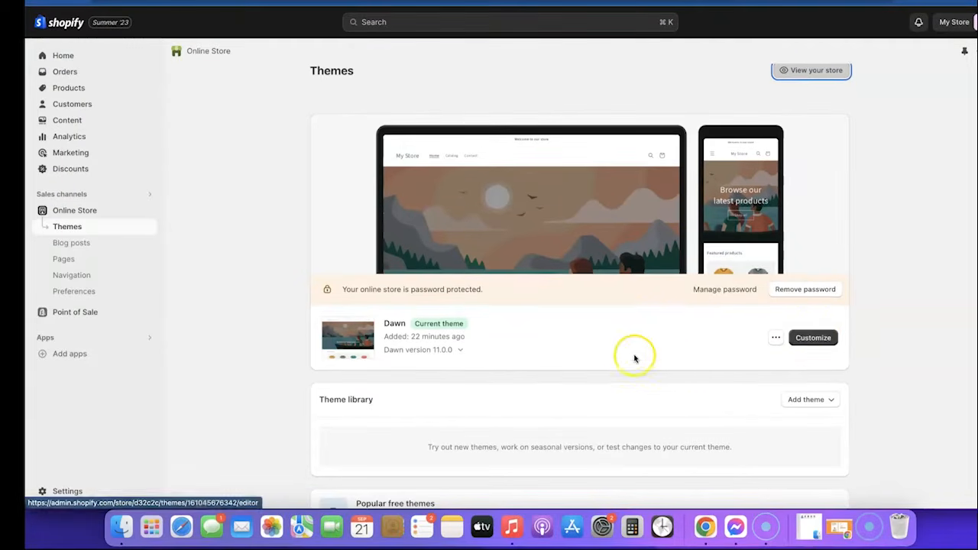
scroll(635, 358, "down", 5)
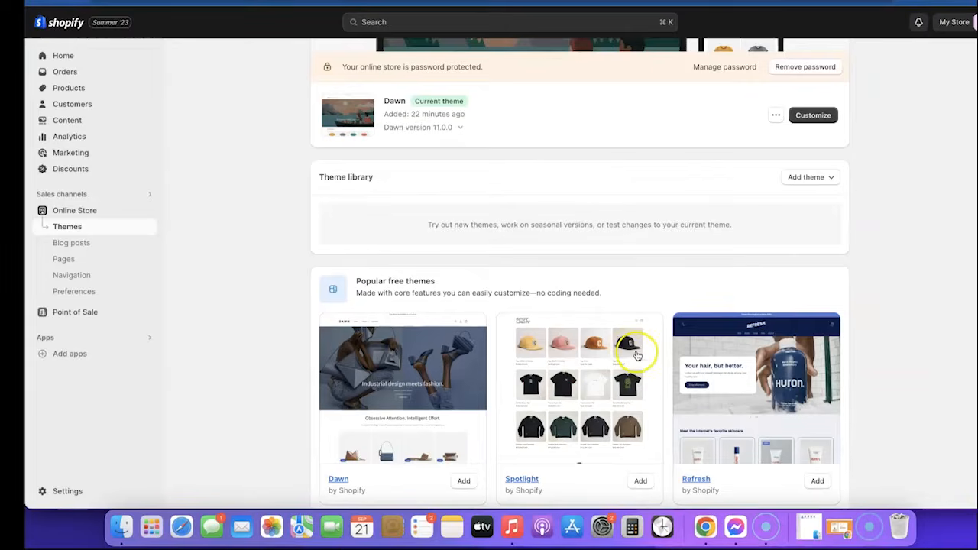
scroll(639, 354, "down", 3)
scroll(637, 356, "down", 4)
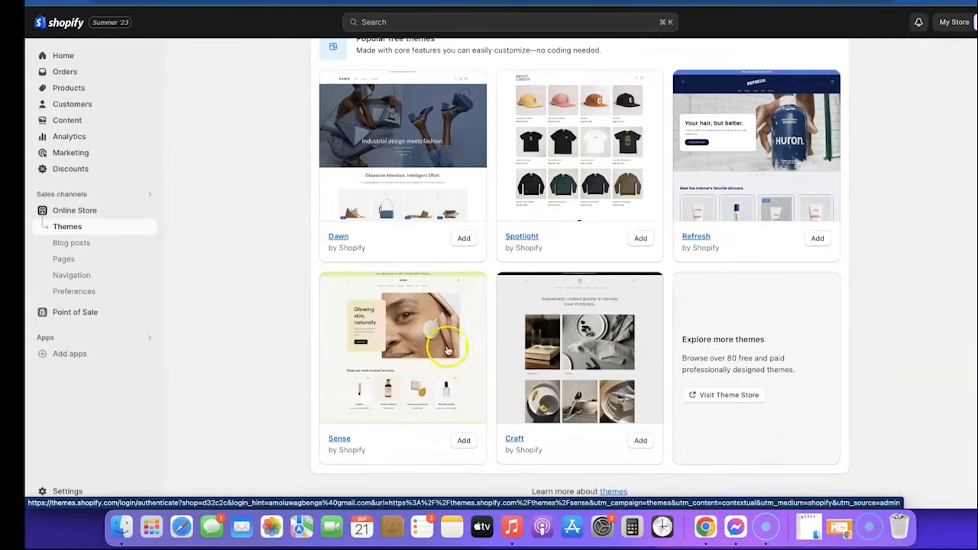
left_click(462, 439)
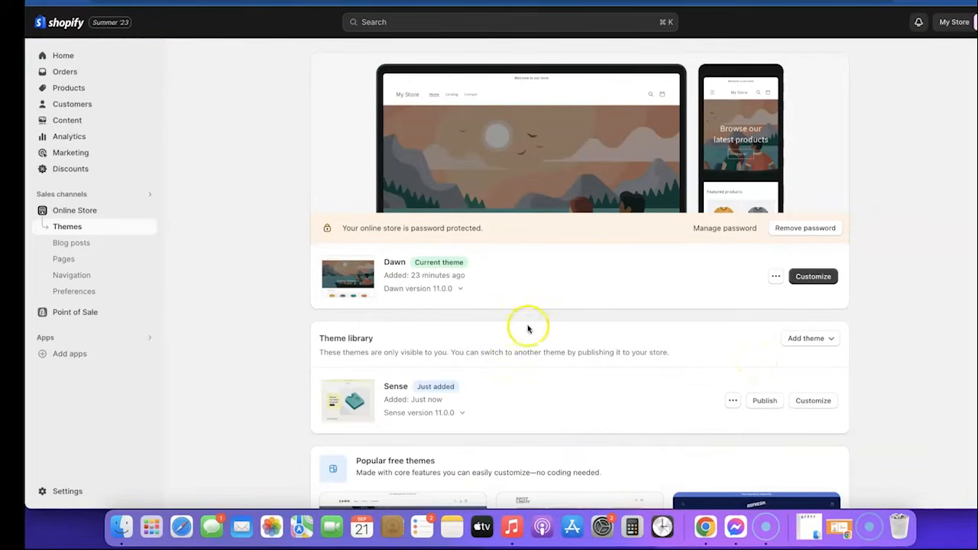
Publish Sense in place of Dawn and remove the online store password
left_click(765, 402)
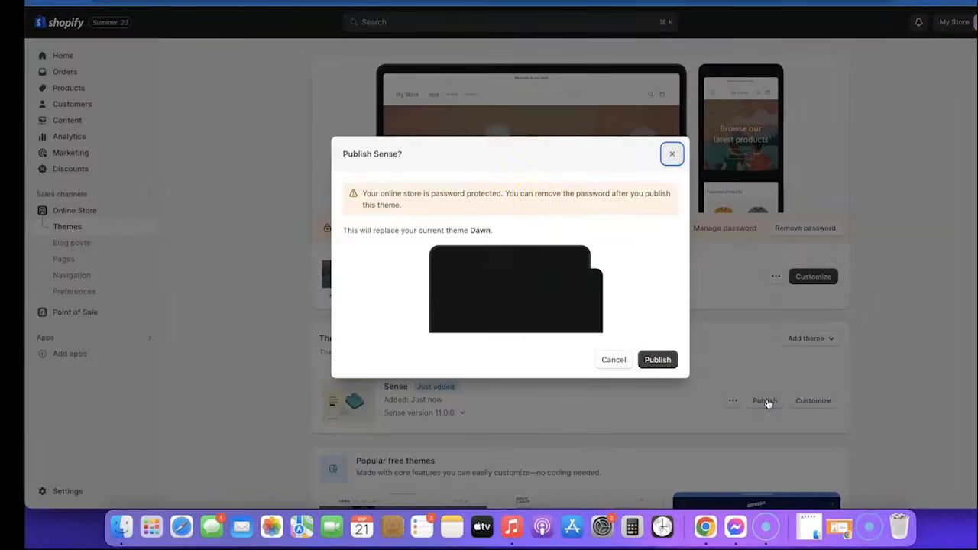
left_click(661, 360)
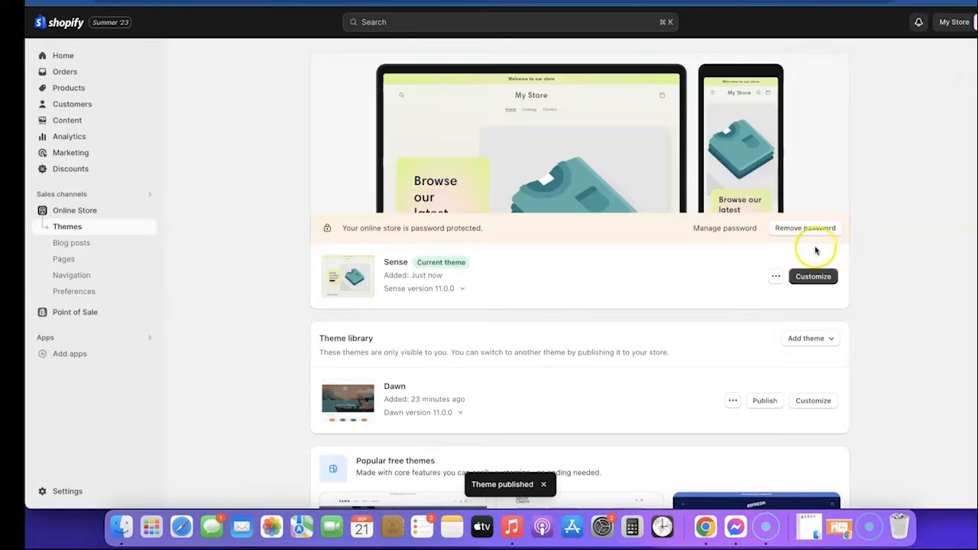
left_click(807, 228)
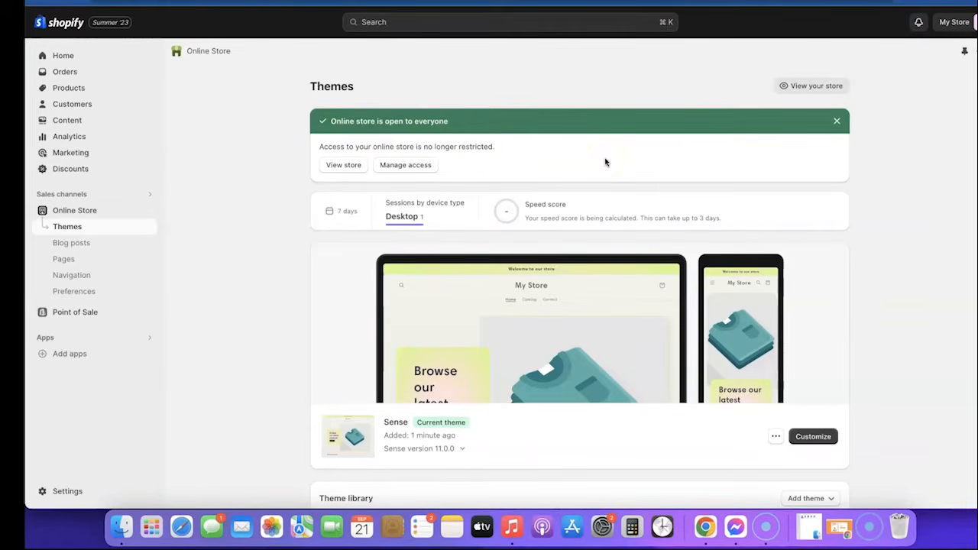
left_click(810, 439)
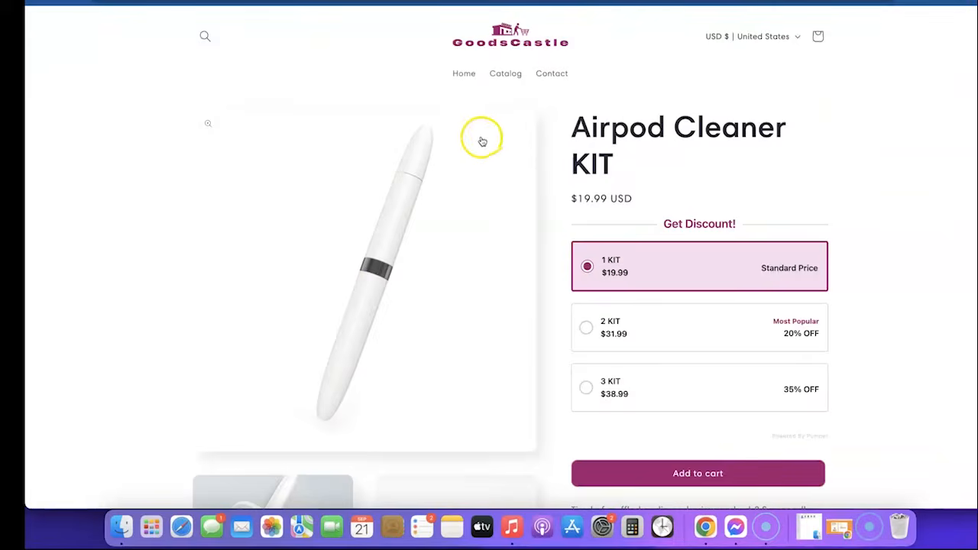
Scroll through the Sense theme editor's Home page preview, including Image with text and Featured collection
scroll(481, 140, "up", 1)
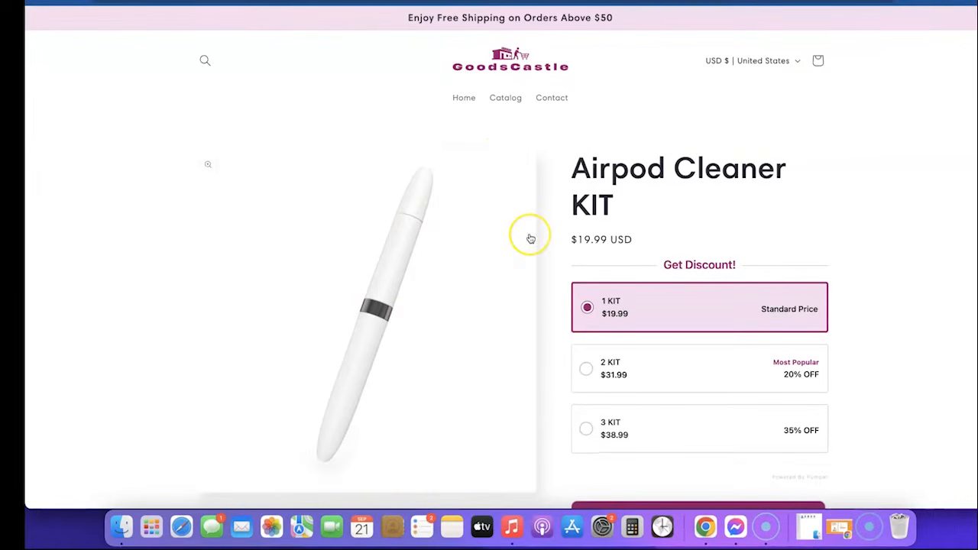
scroll(629, 223, "down", 1)
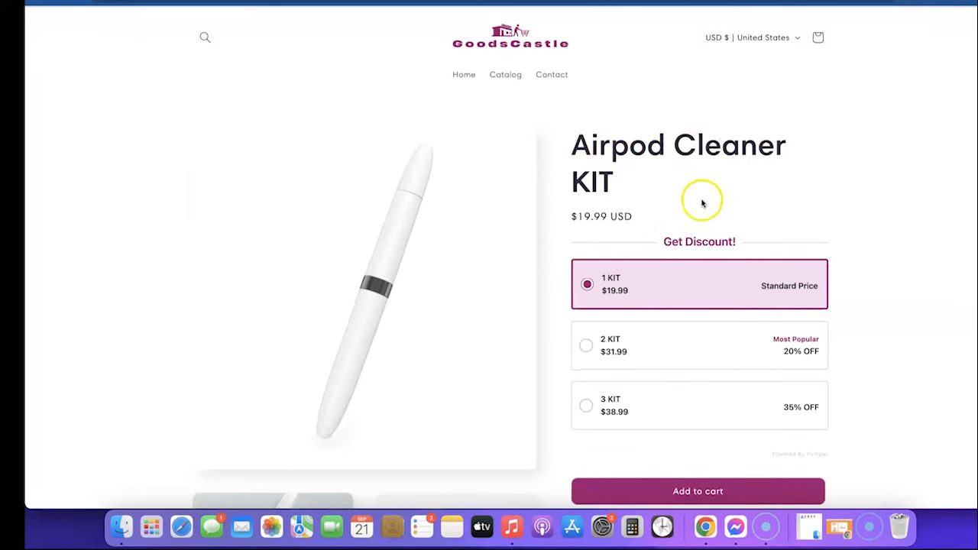
scroll(702, 295, "down", 1)
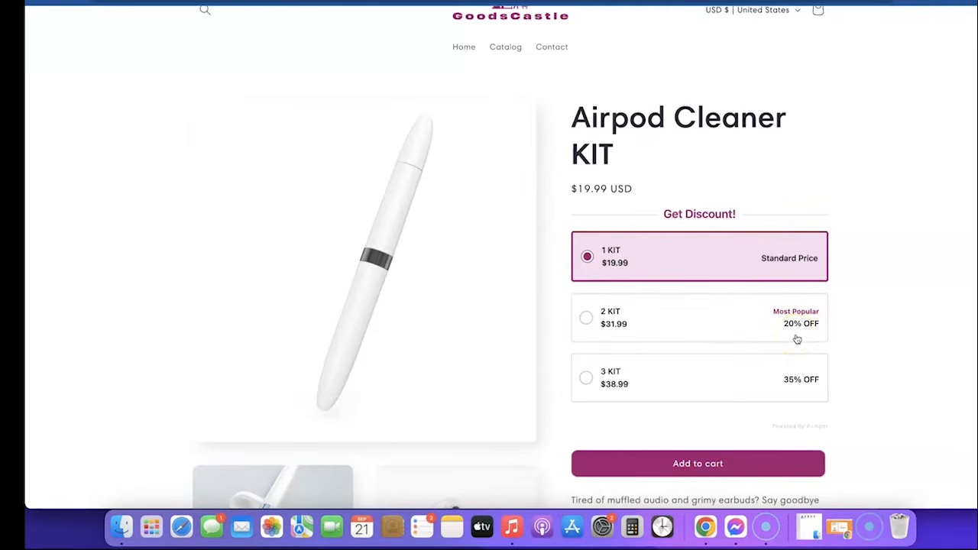
scroll(686, 363, "down", 1)
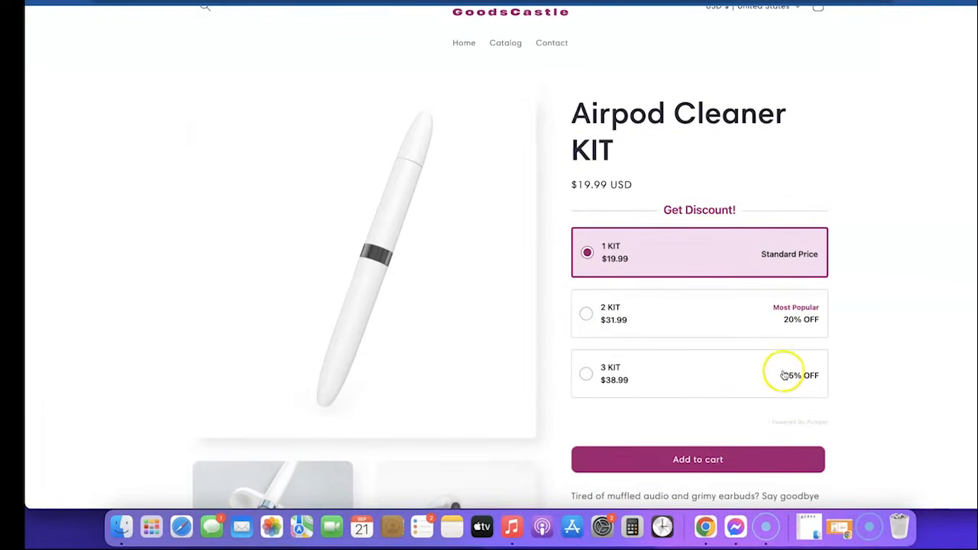
scroll(731, 332, "down", 20)
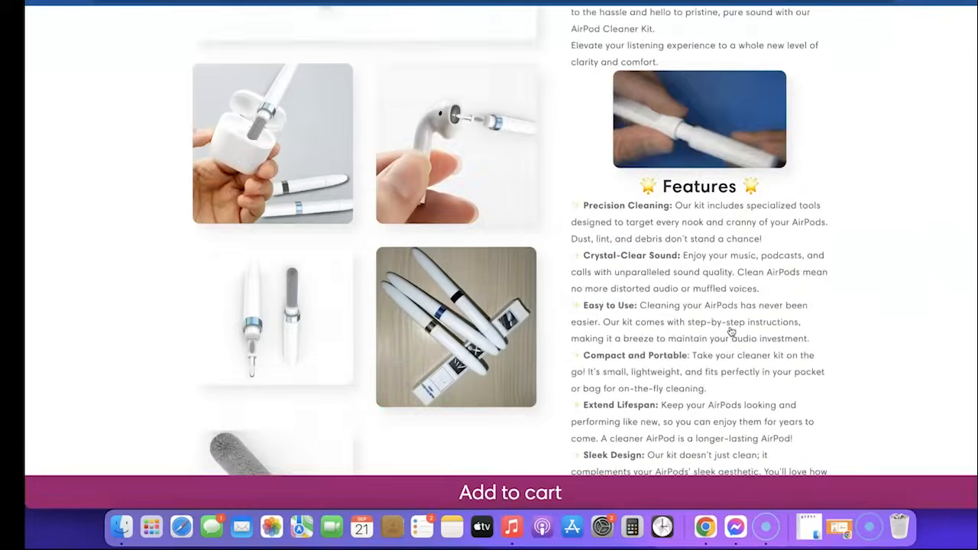
scroll(731, 332, "down", 2)
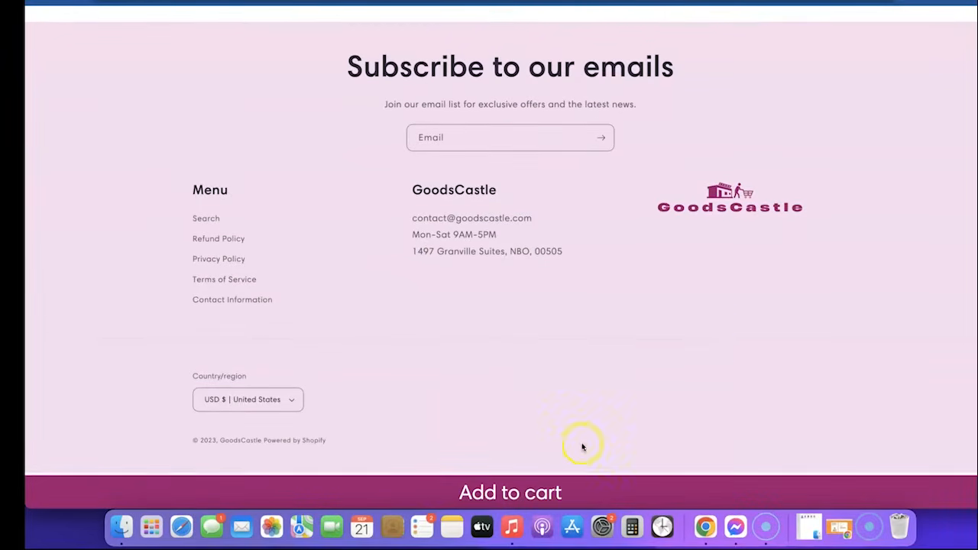
scroll(554, 441, "up", 10)
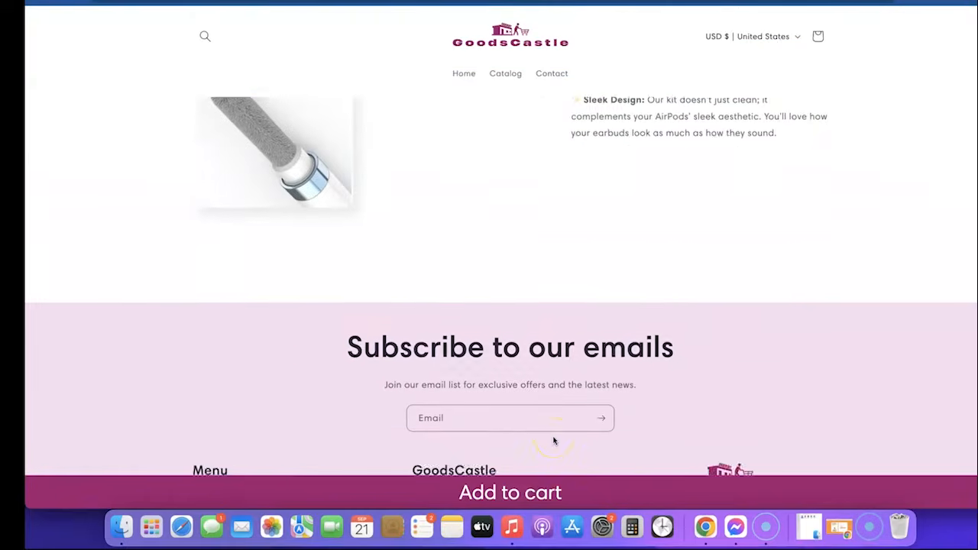
scroll(554, 441, "up", 10)
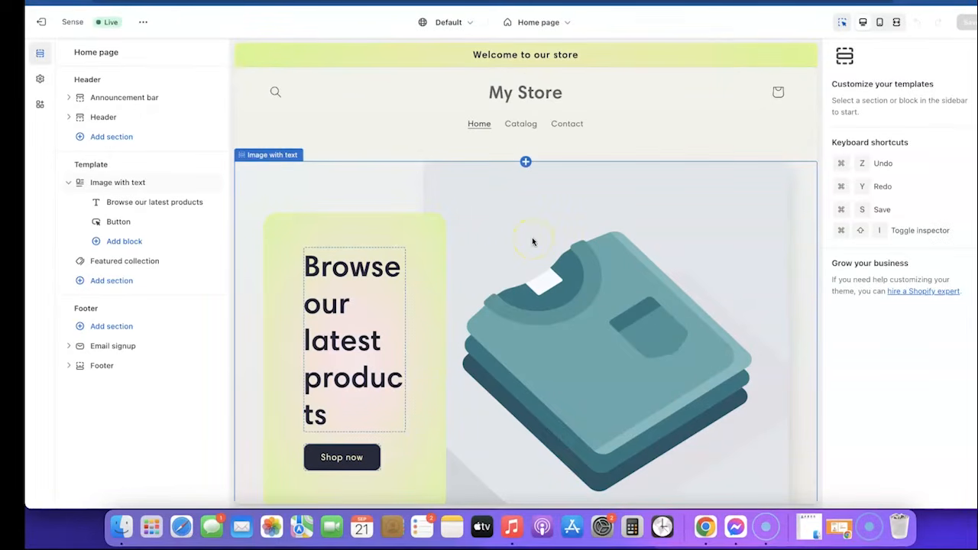
Leave the Sense theme editor and return to the Online Store themes list
scroll(491, 203, "down", 2)
scroll(491, 203, "up", 2)
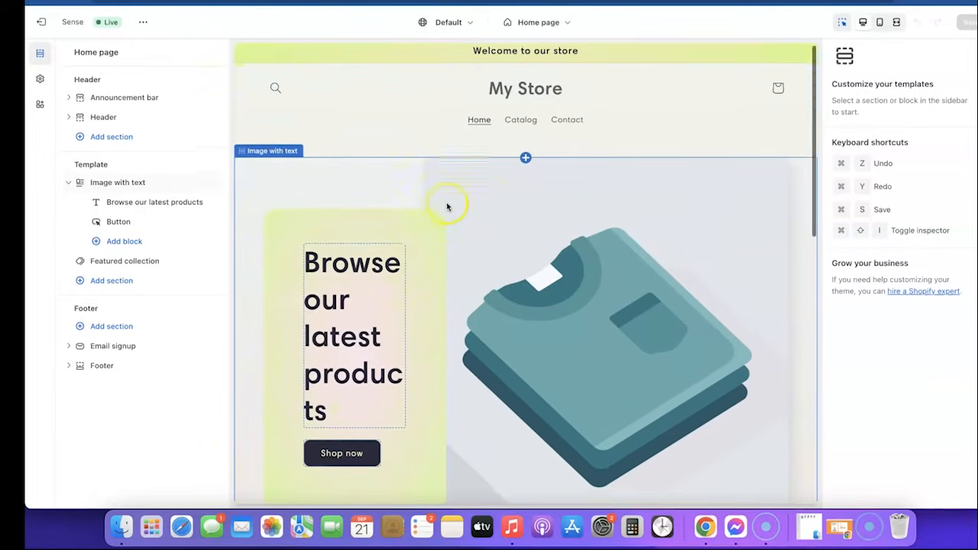
scroll(448, 205, "down", 5)
scroll(447, 206, "up", 2)
scroll(447, 206, "up", 3)
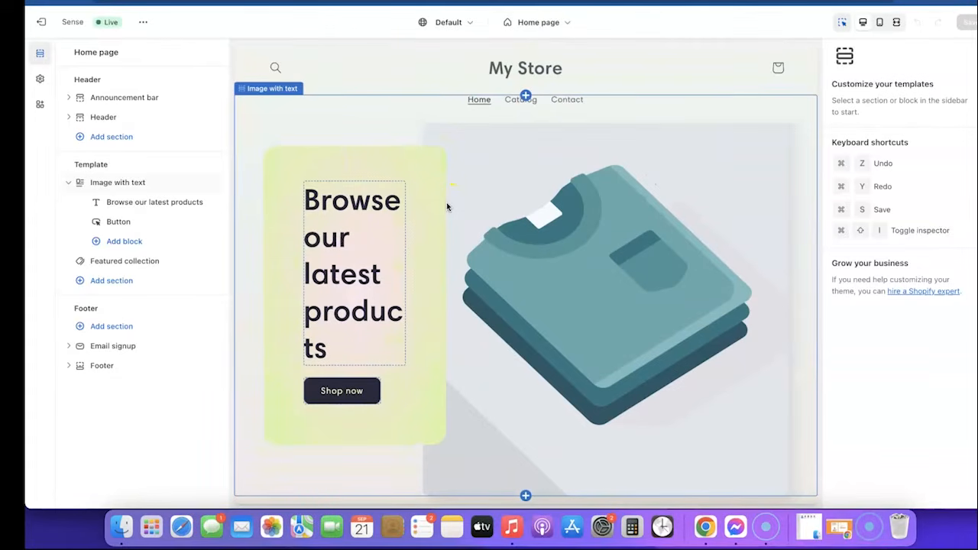
left_click(52, 24)
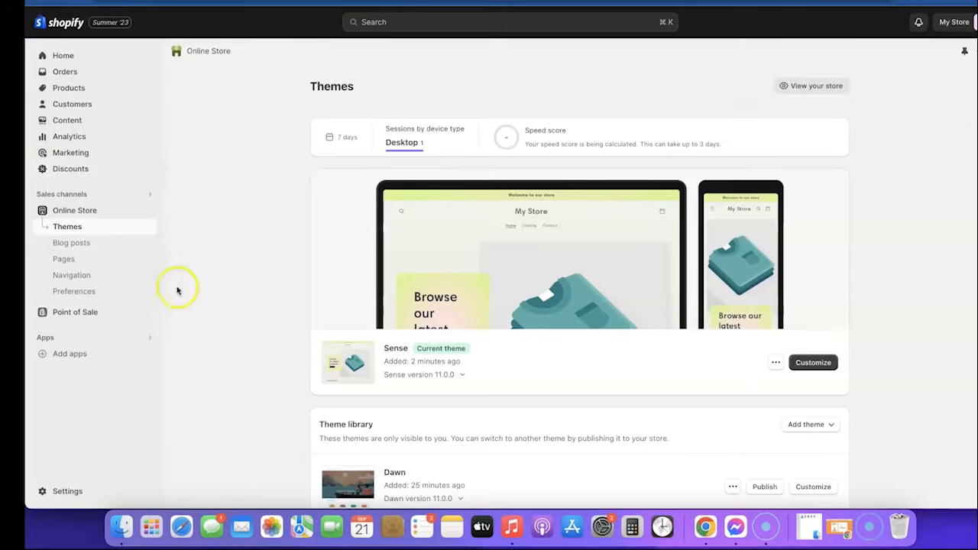
Open the Shopify App Store via Add apps and search it for 'Kopy'
left_click(68, 353)
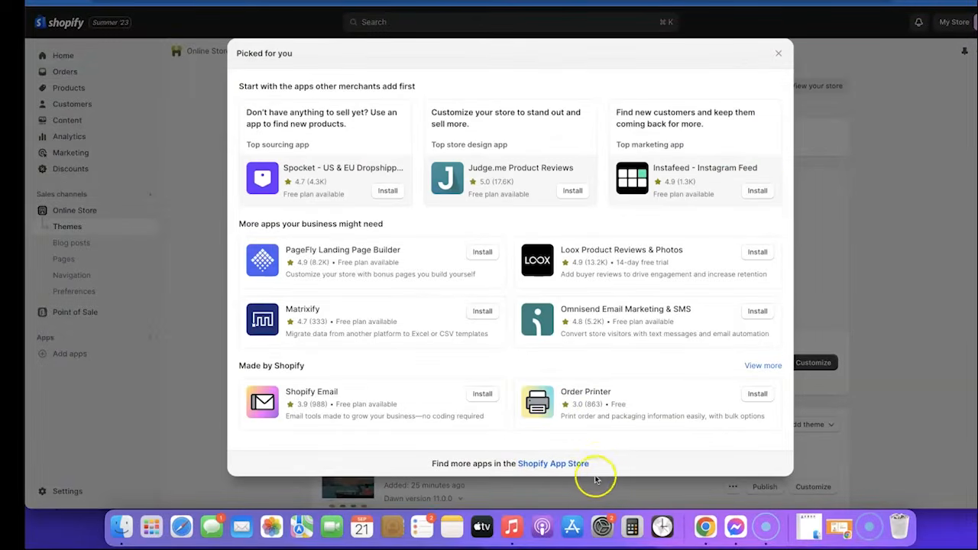
left_click(564, 465)
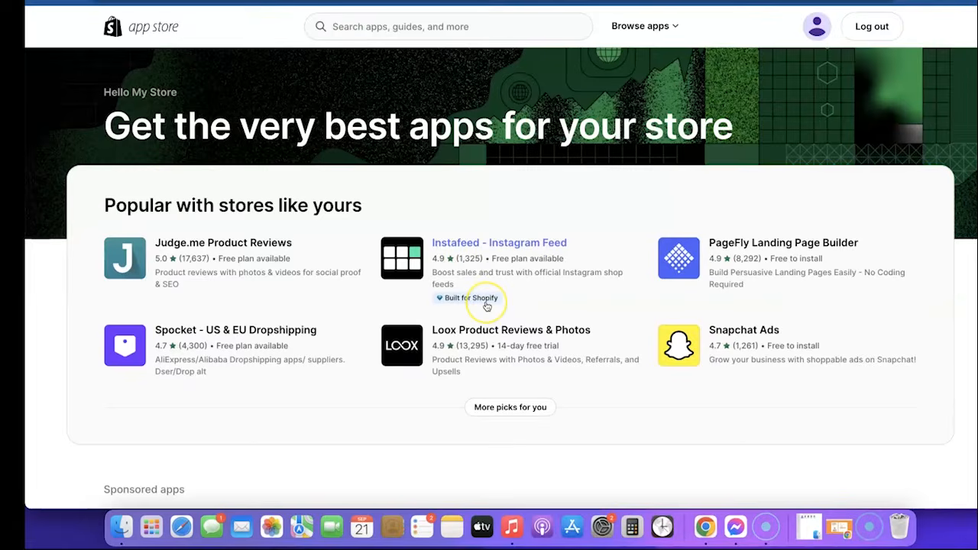
left_click(489, 301)
scroll(491, 299, "down", 4)
scroll(492, 299, "up", 4)
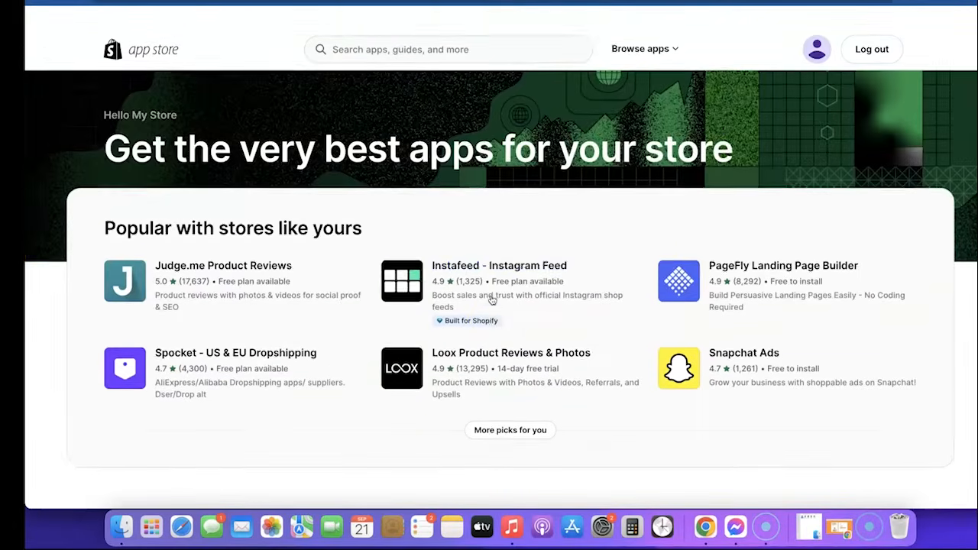
left_click(219, 268)
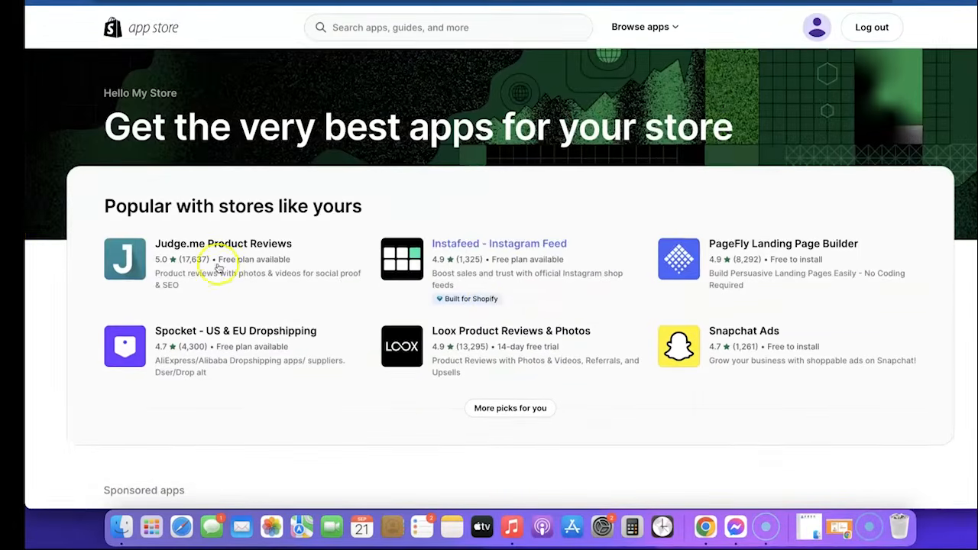
left_click(425, 27)
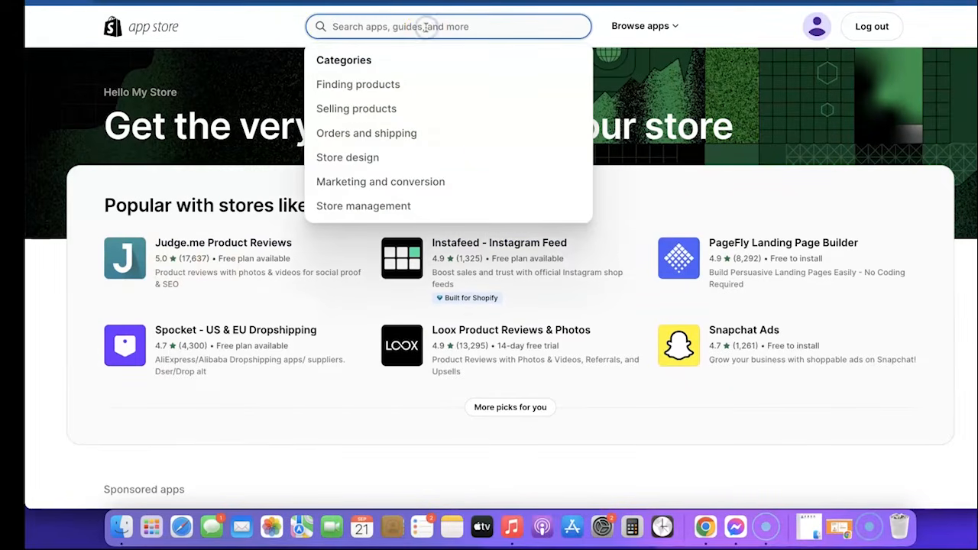
type("Kopy")
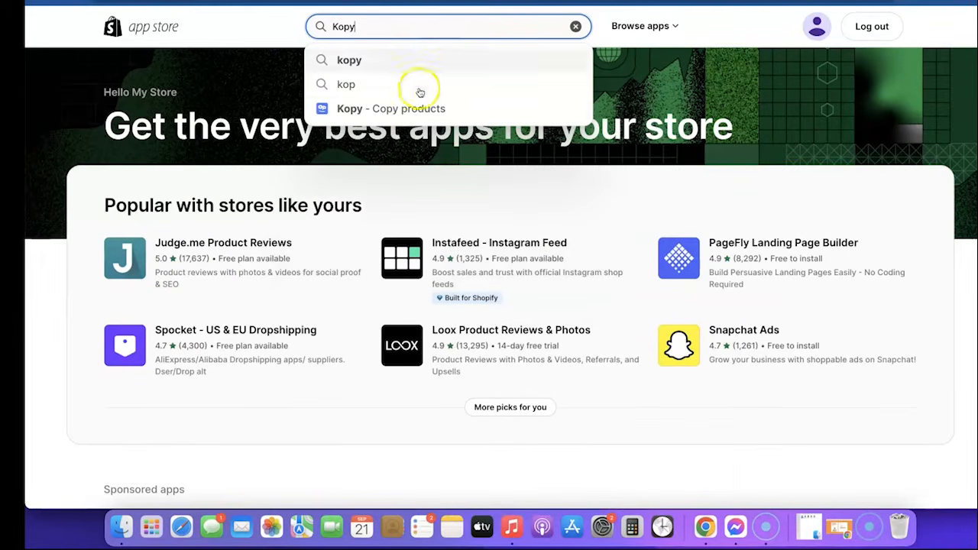
Install Kopy - Copy products and approve its $2.99/month Basic subscription
left_click(375, 111)
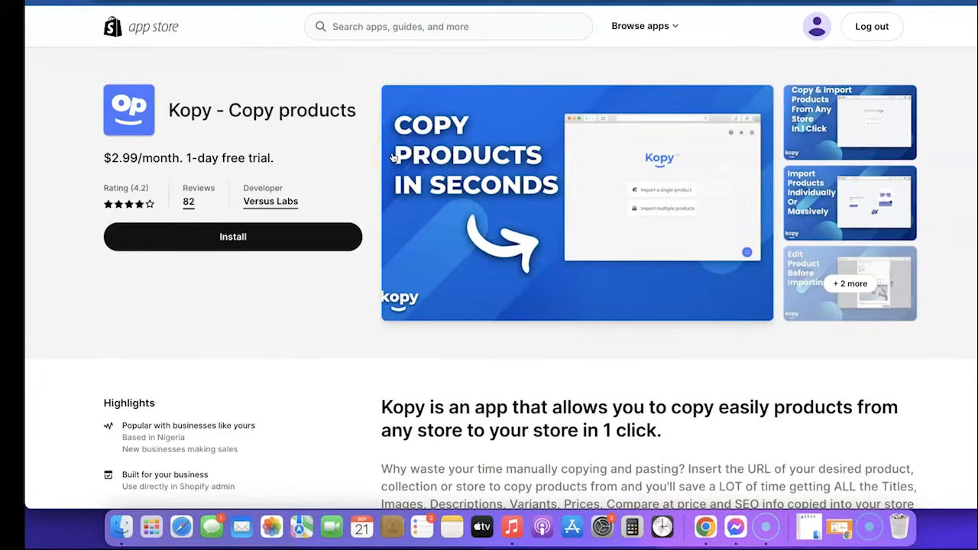
left_click(225, 239)
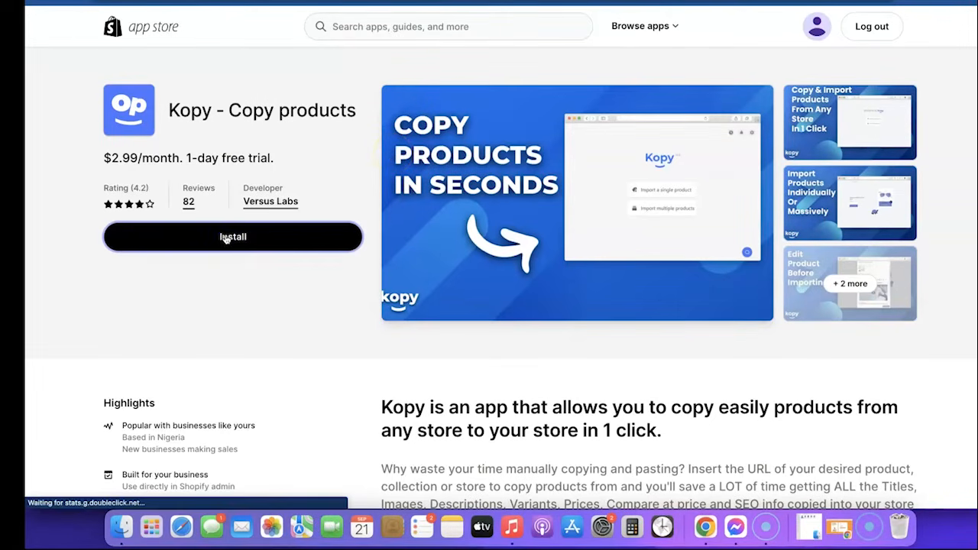
scroll(516, 275, "down", 3)
scroll(517, 295, "up", 3)
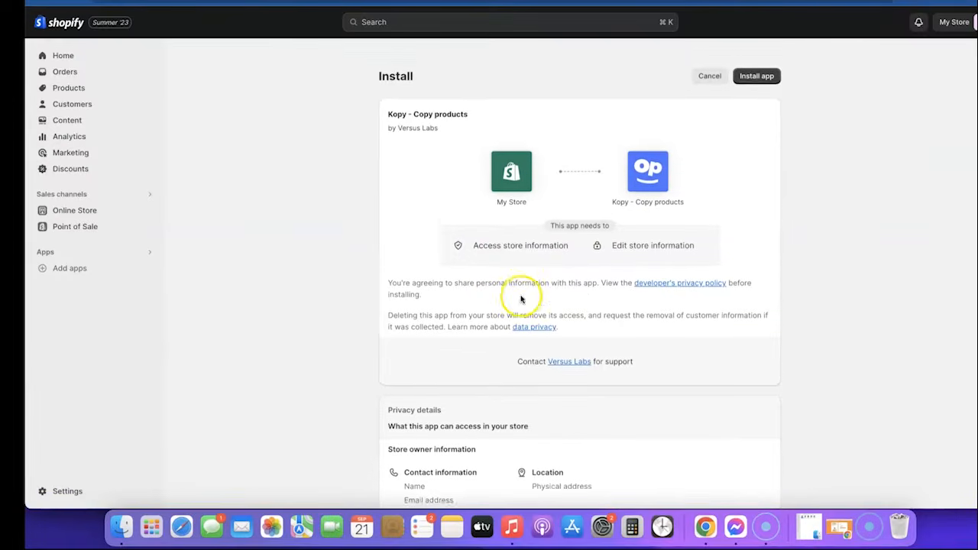
left_click(759, 61)
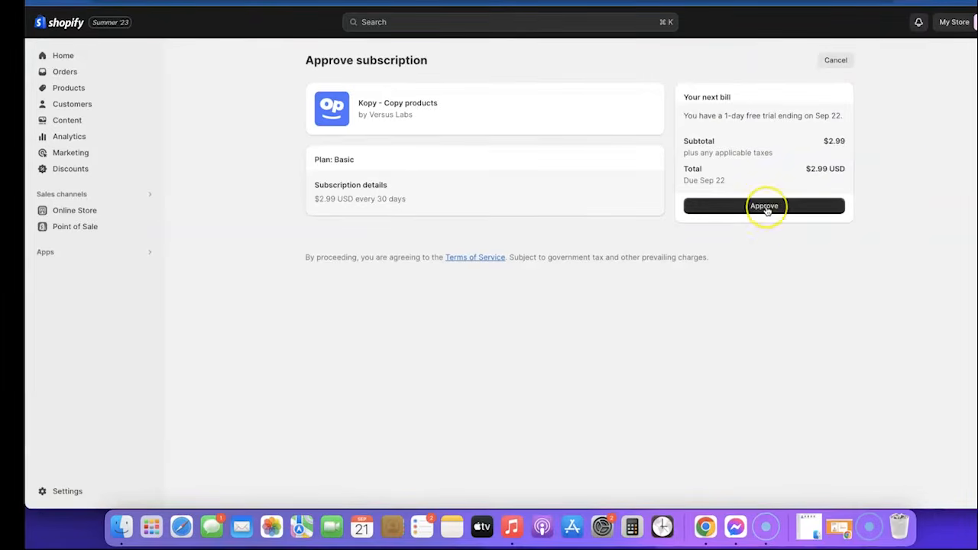
left_click(766, 207)
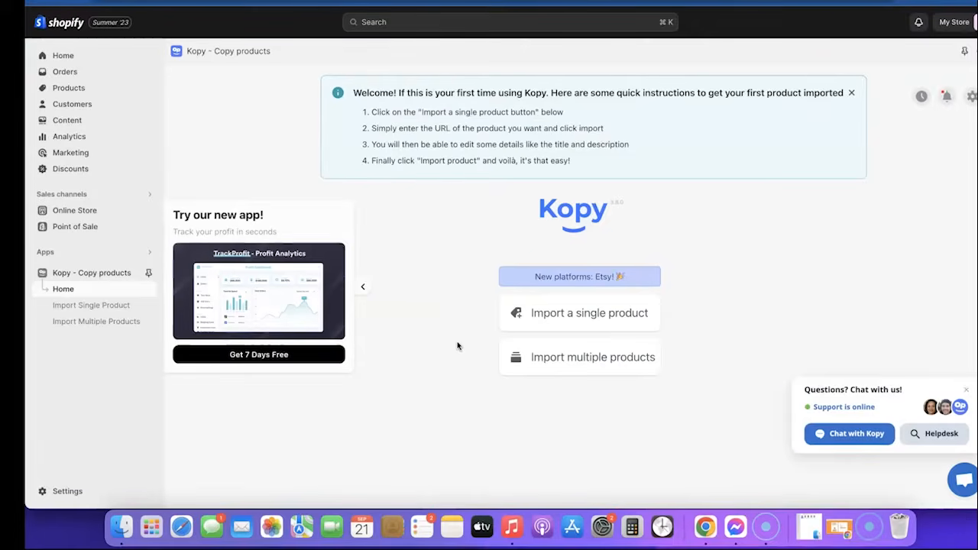
Close Kopy's chat popup and go to its Import a single product page
left_click(966, 390)
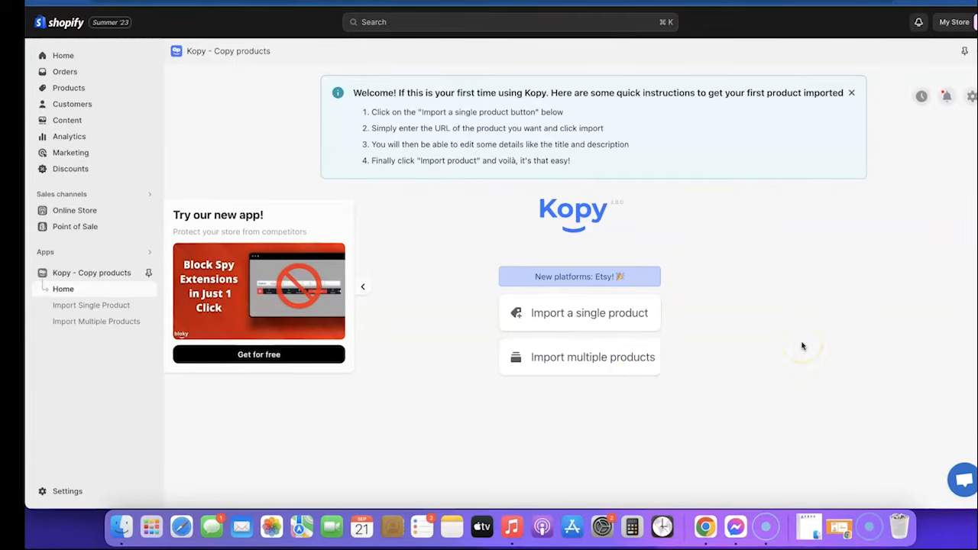
left_click(595, 356)
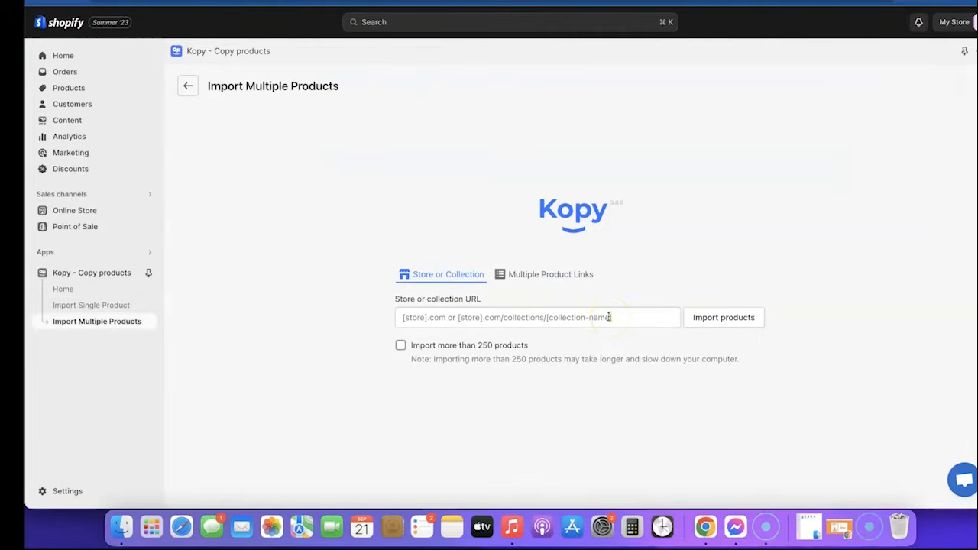
left_click(188, 88)
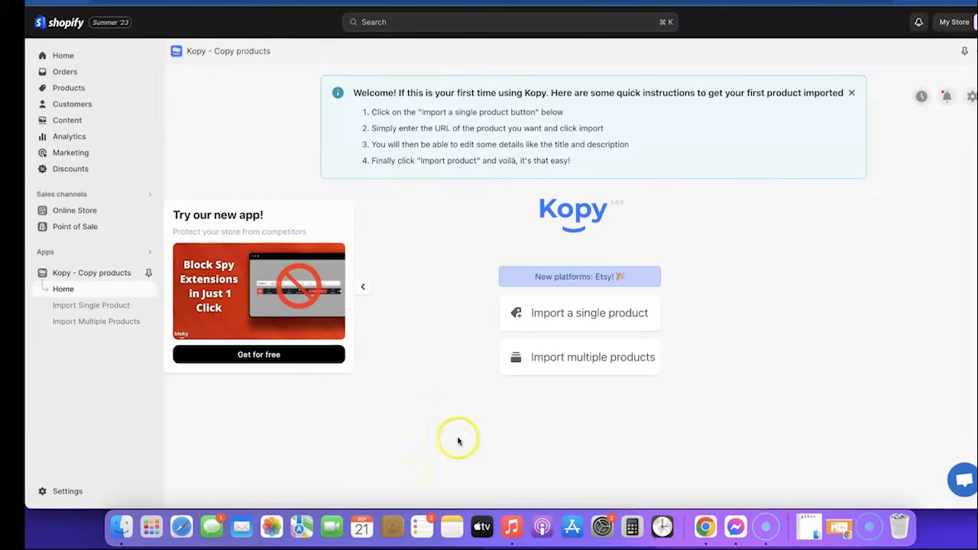
left_click(583, 312)
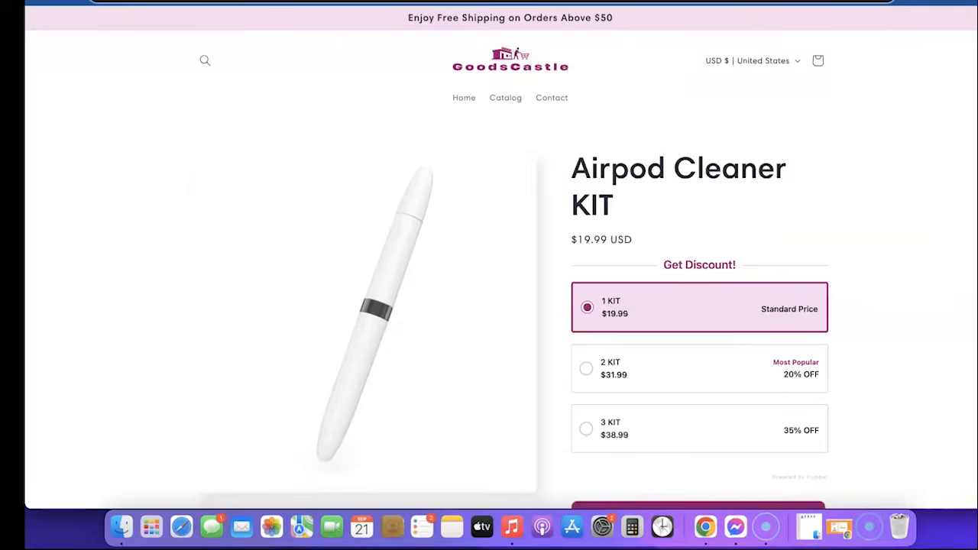
Copy the Airpod Cleaner KIT page URL and return to Kopy's Product URL field
right_click(309, 2)
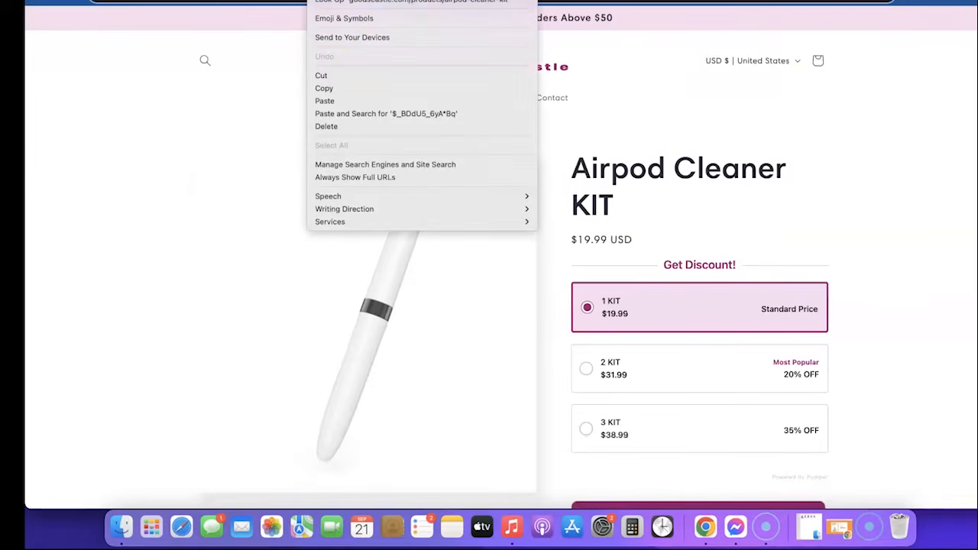
left_click(334, 89)
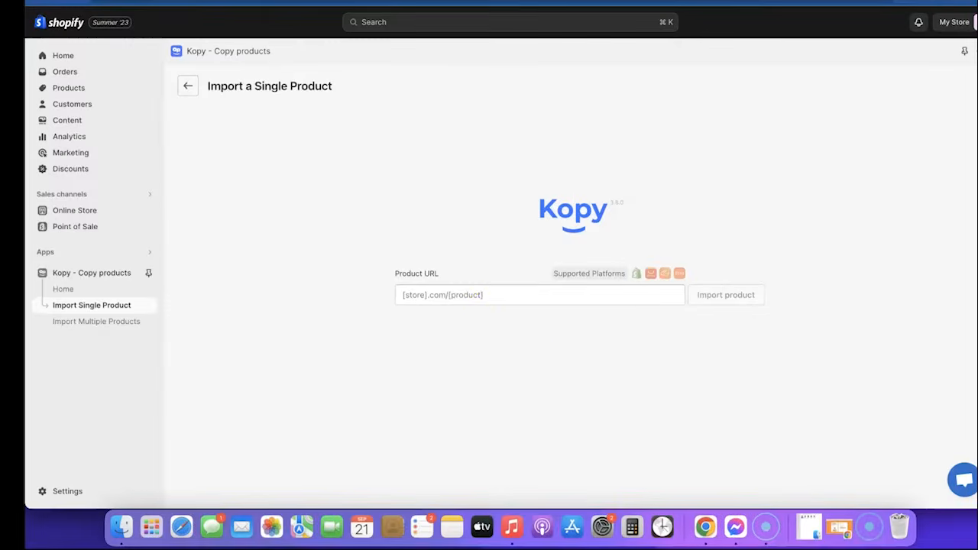
left_click(493, 302)
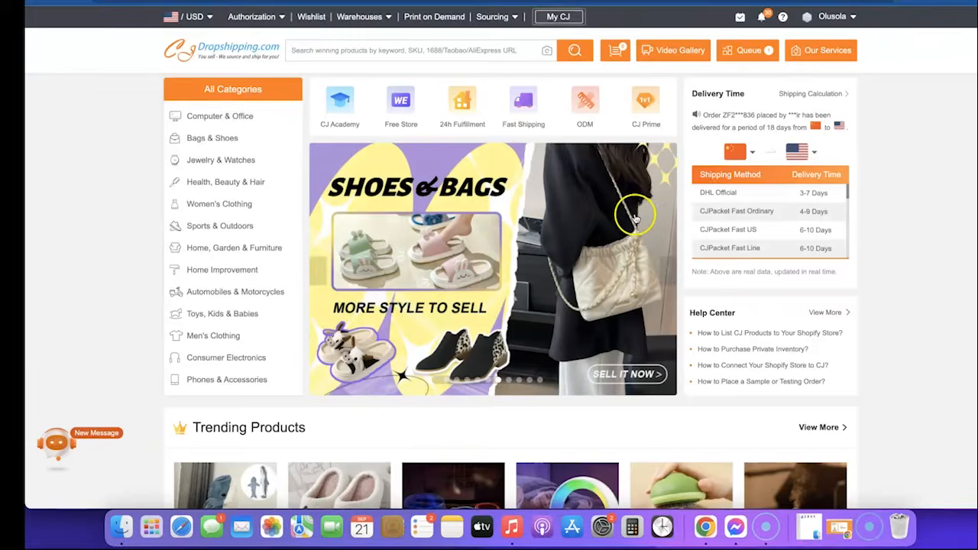
scroll(634, 220, "down", 5)
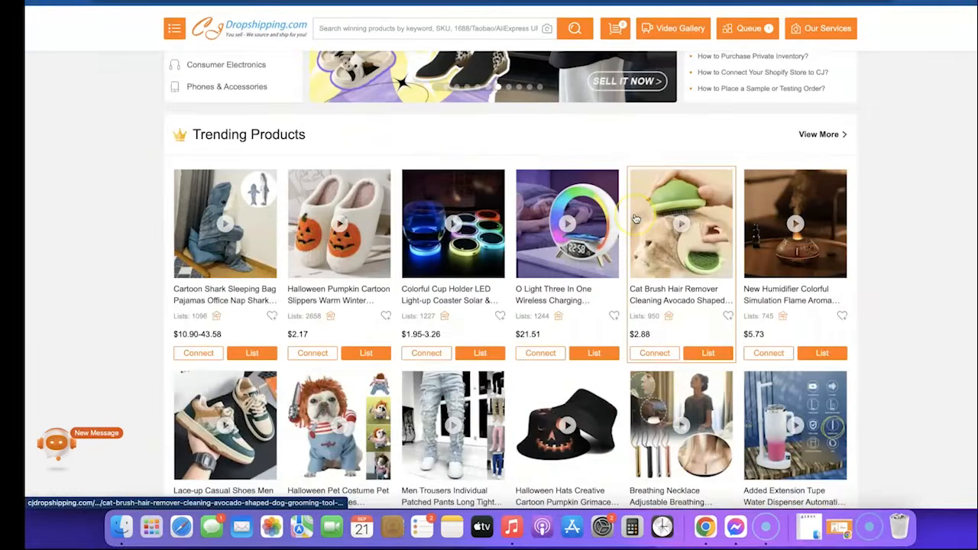
scroll(635, 220, "down", 5)
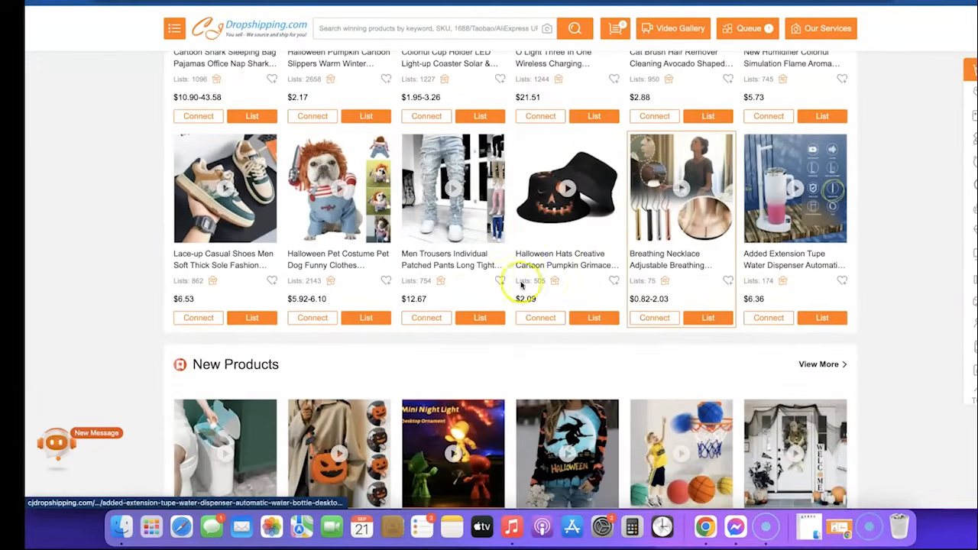
mouse_move(459, 318)
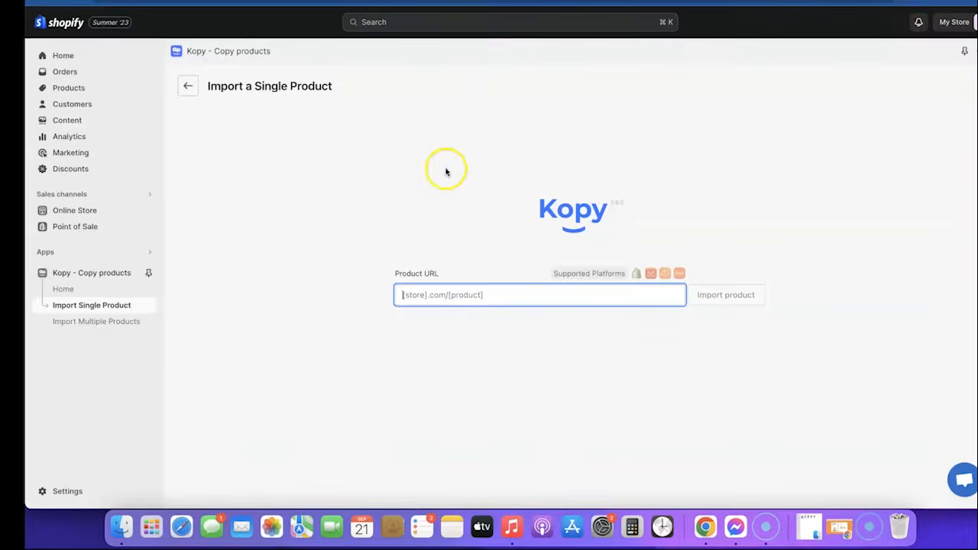
Paste the Airpod Cleaner KIT URL into Product URL and fetch the product
left_click(471, 297)
type("https://goodscastle.com/products/airpod-cleaner-kit")
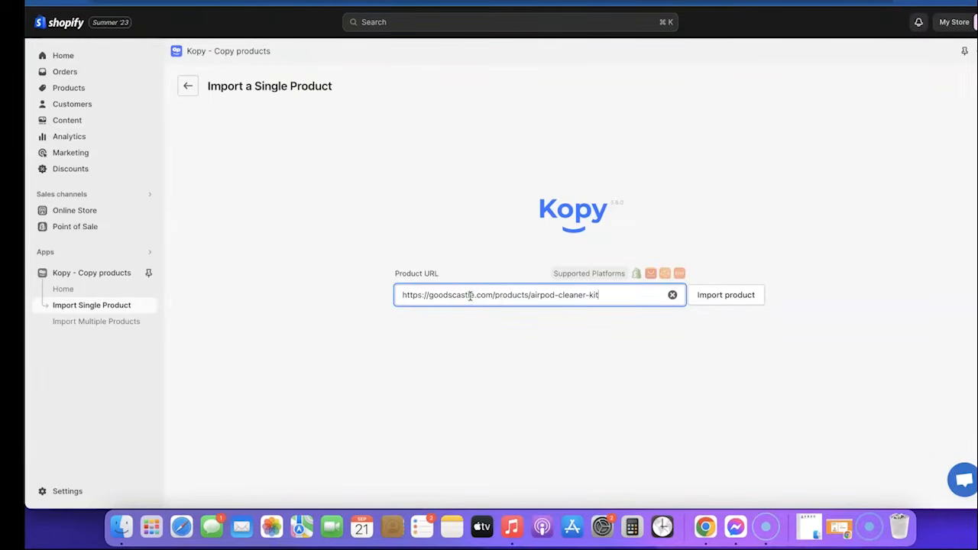
left_click(723, 297)
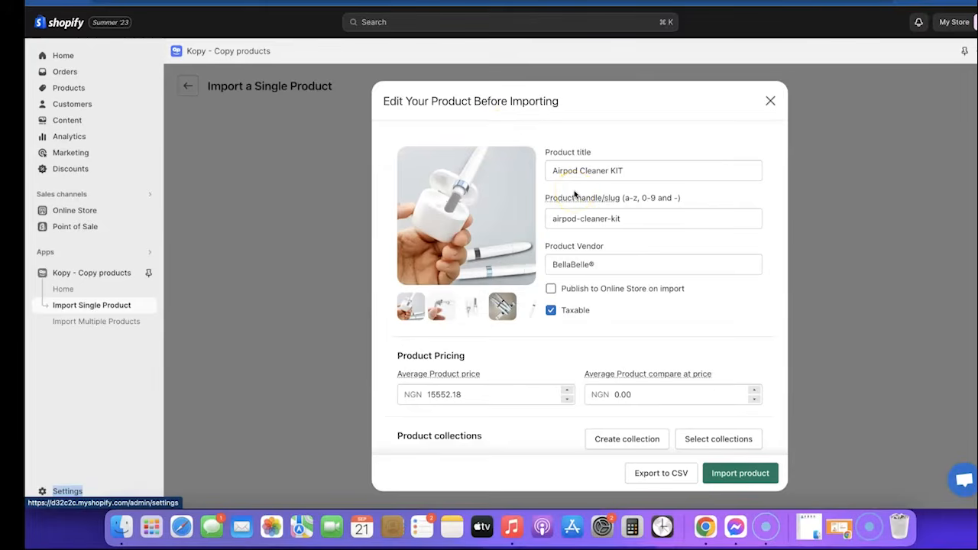
Review the pre-import form's title, NGN 15552.18 price and description, selecting the compare-at price
scroll(575, 194, "down", 2)
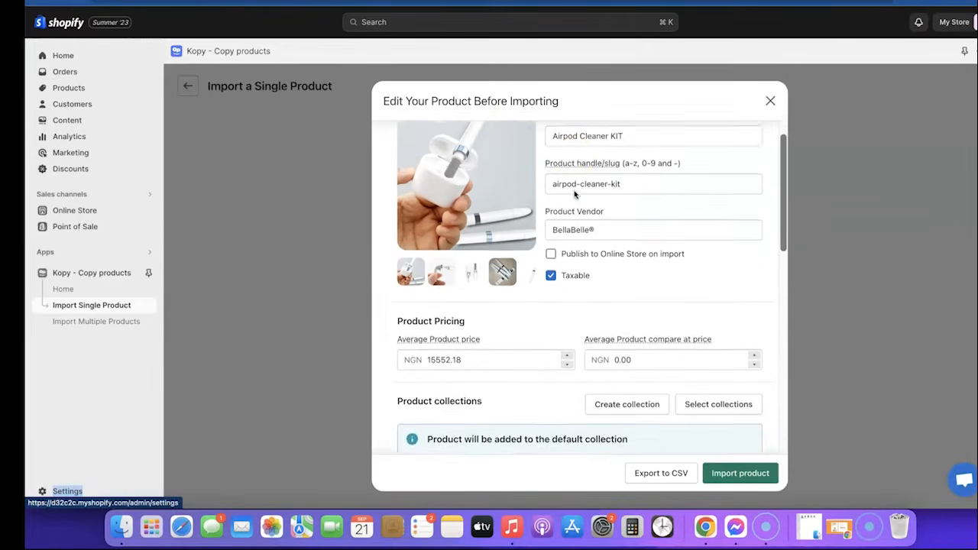
scroll(574, 194, "up", 2)
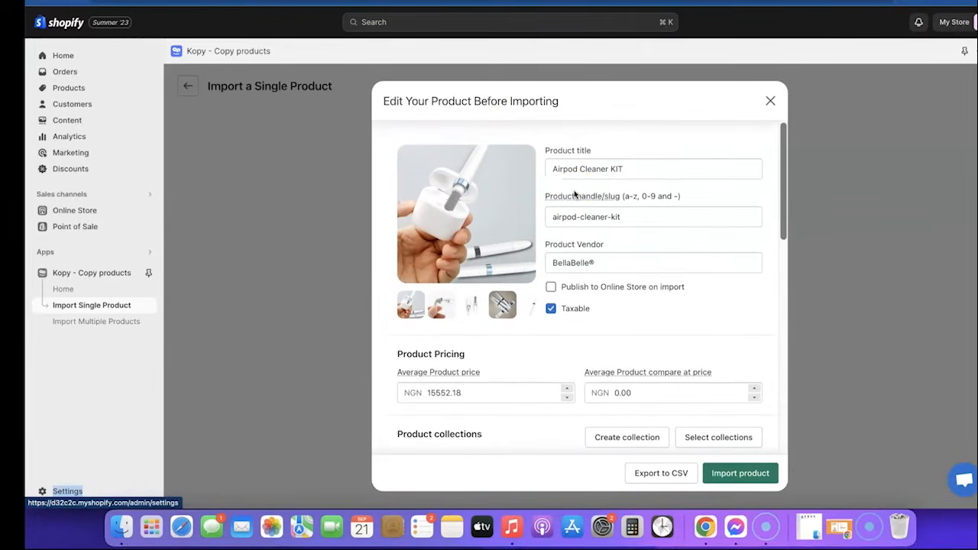
left_click(628, 167)
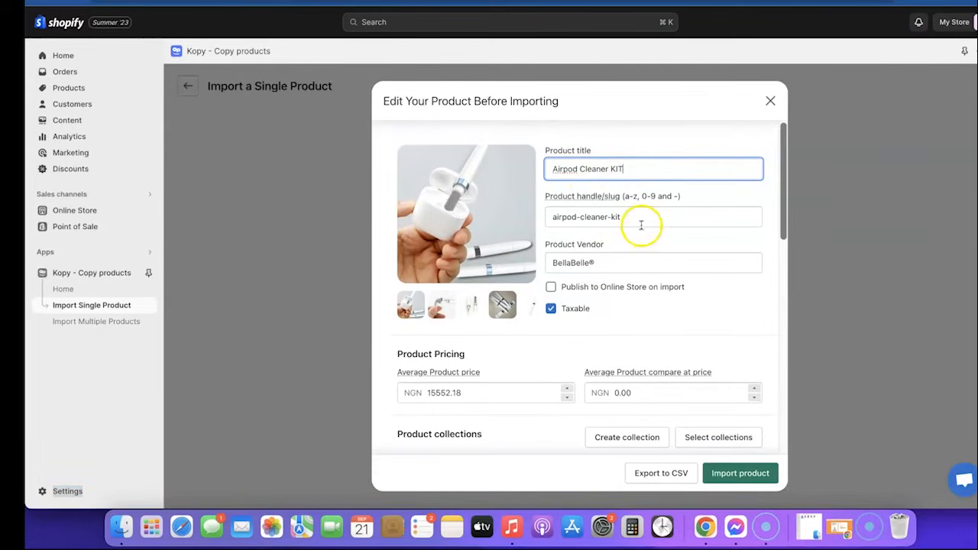
scroll(612, 330, "down", 1)
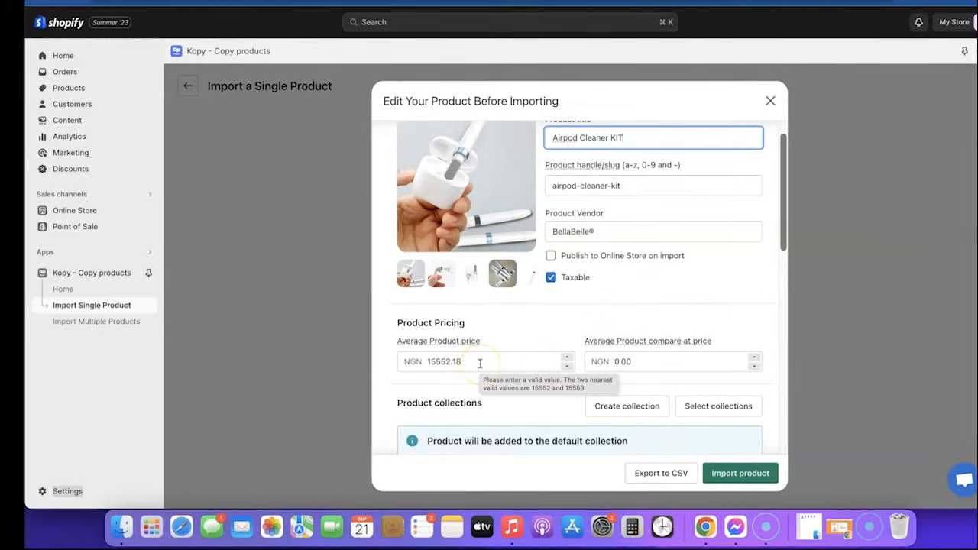
scroll(480, 363, "down", 2)
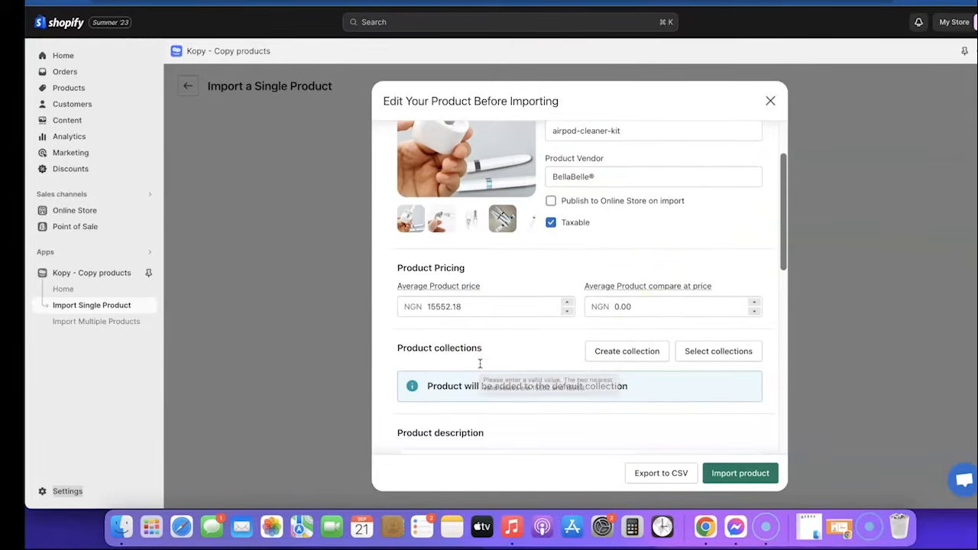
left_click(652, 307)
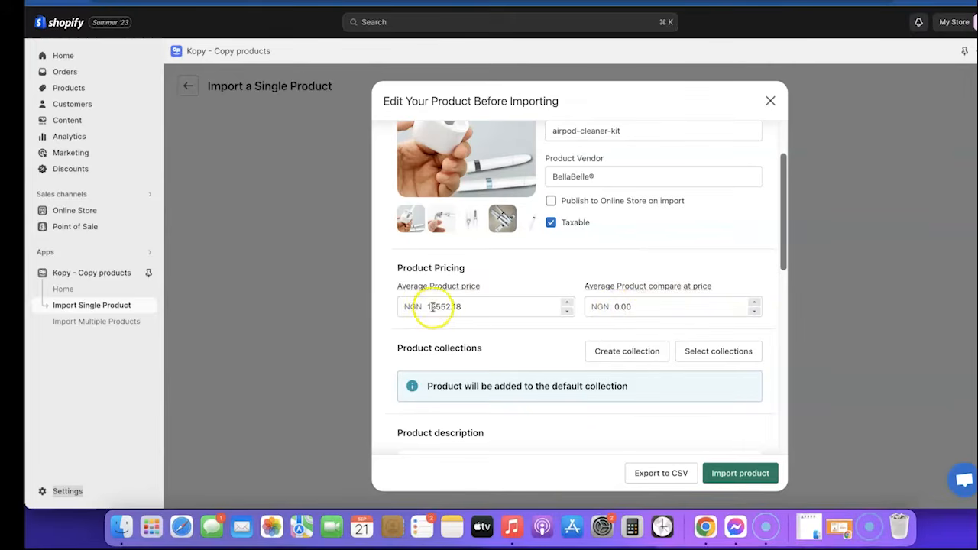
scroll(615, 319, "down", 5)
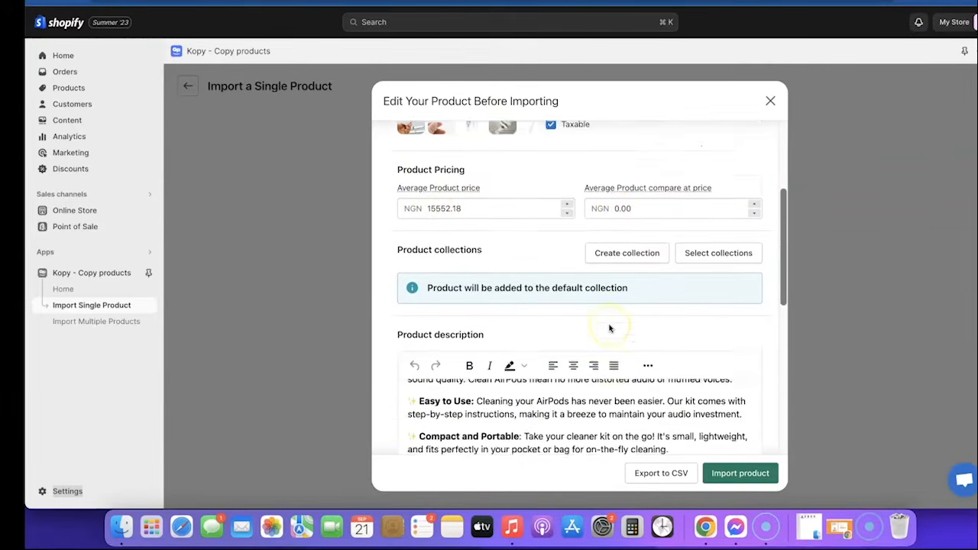
With Publish to Online Store on, untick Taxable and import the Airpod Cleaner KIT
scroll(604, 321, "down", 5)
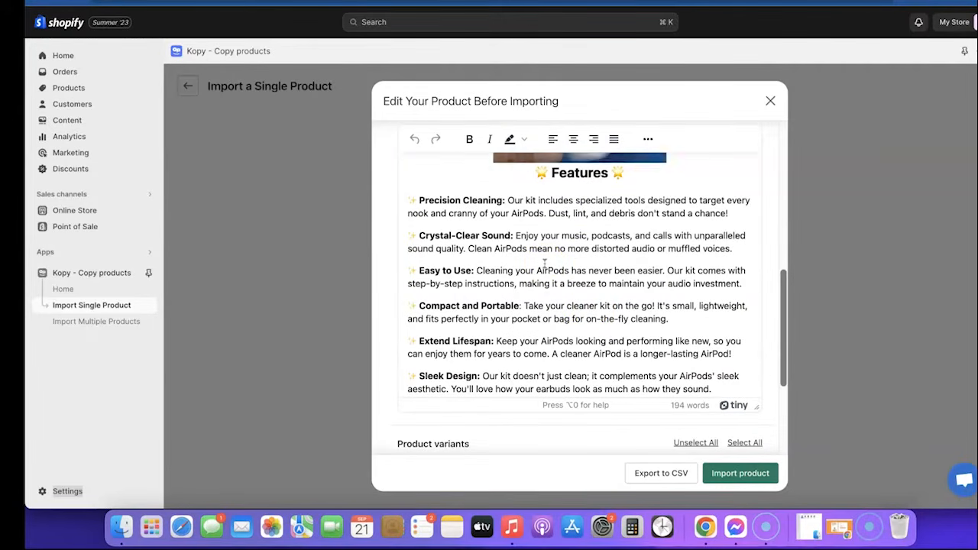
scroll(546, 276, "down", 3)
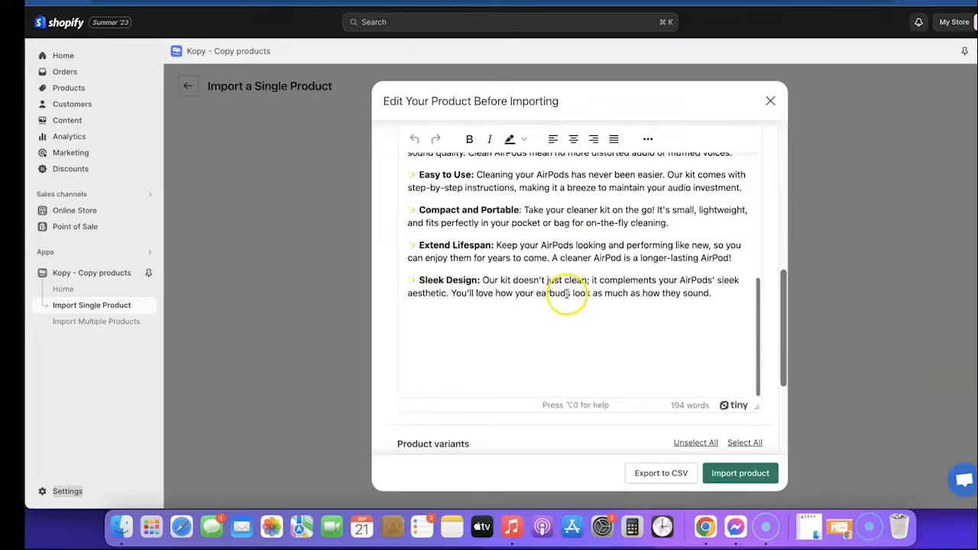
scroll(568, 291, "down", 5)
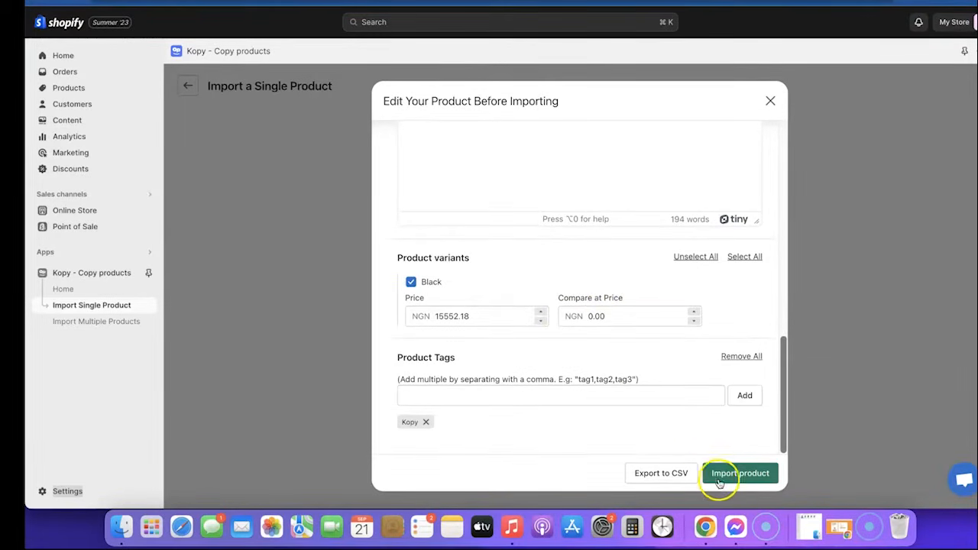
scroll(676, 419, "up", 15)
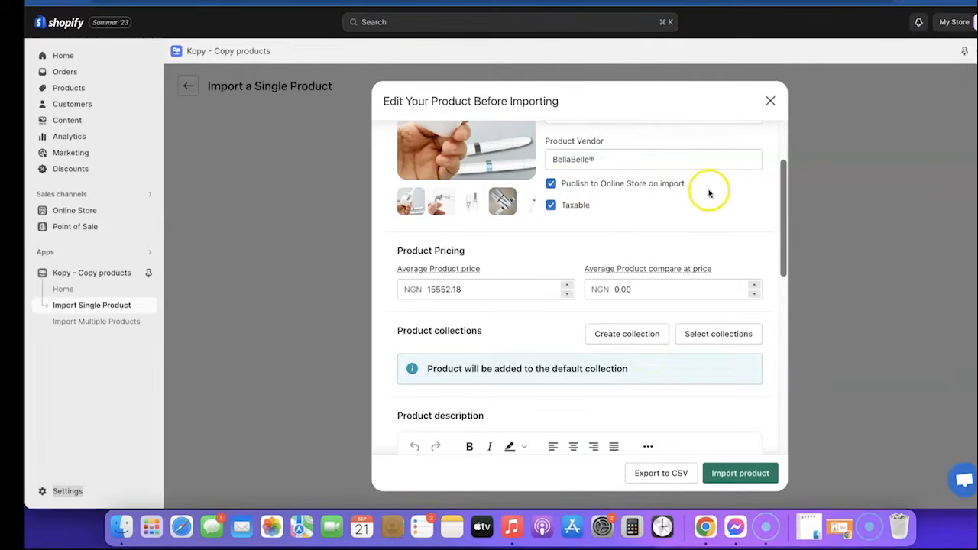
left_click(551, 205)
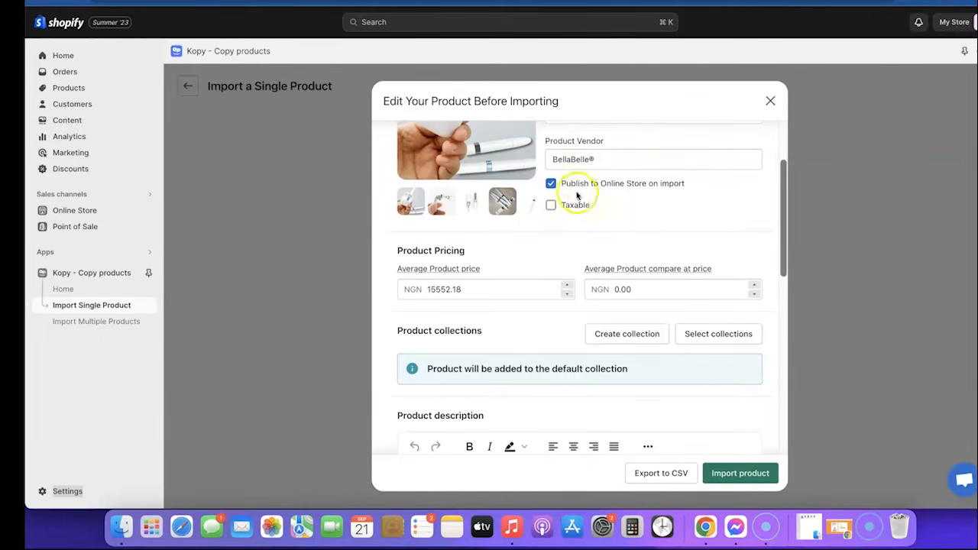
left_click(750, 475)
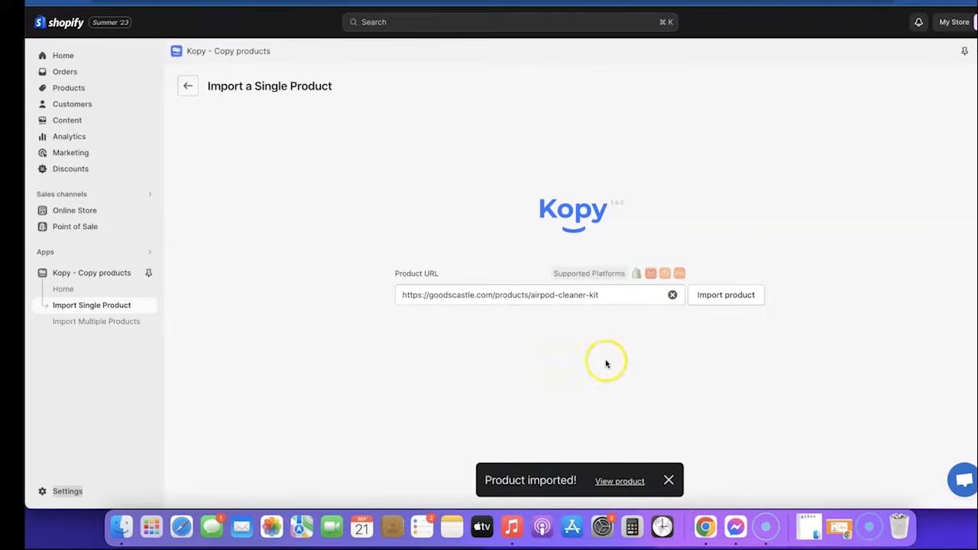
left_click(620, 482)
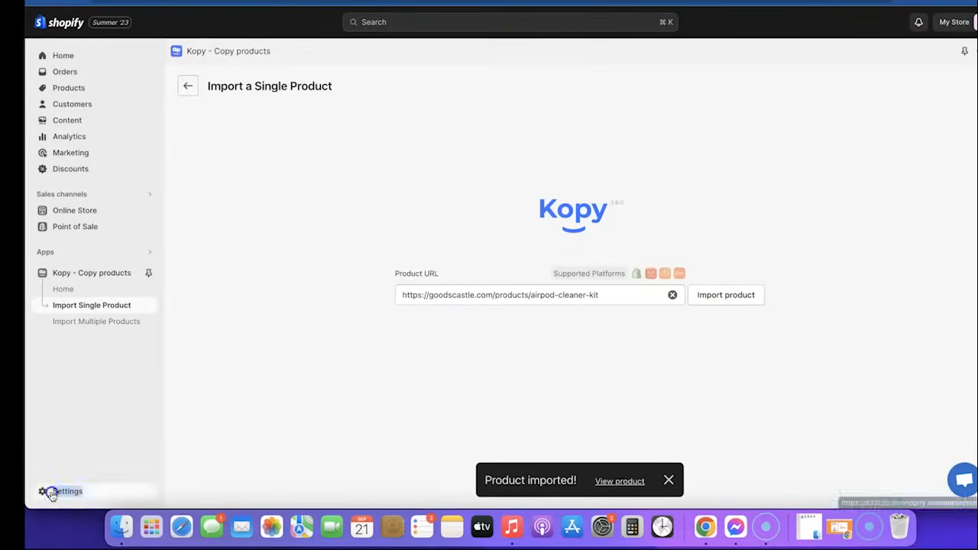
Set the store currency in Store details to US dollars (USD) and save
left_click(52, 493)
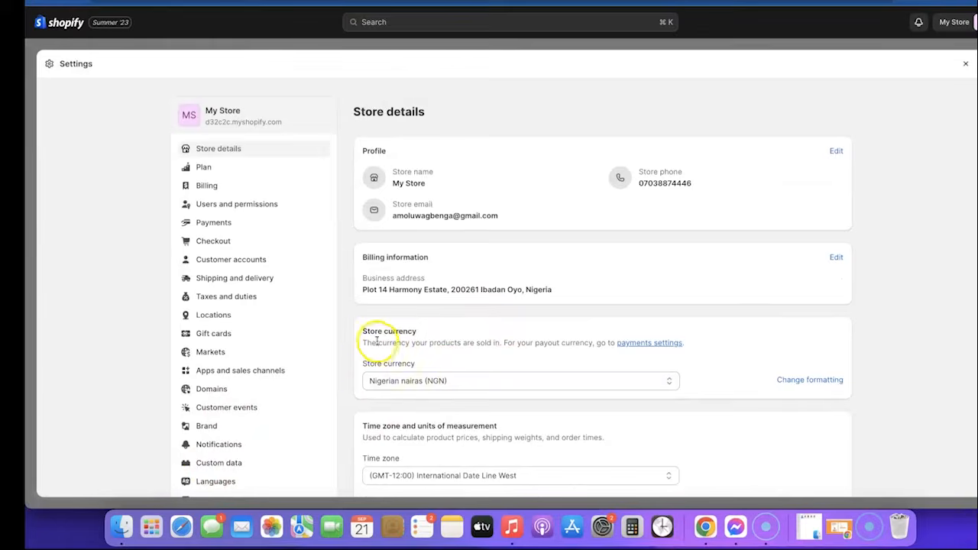
left_click(577, 380)
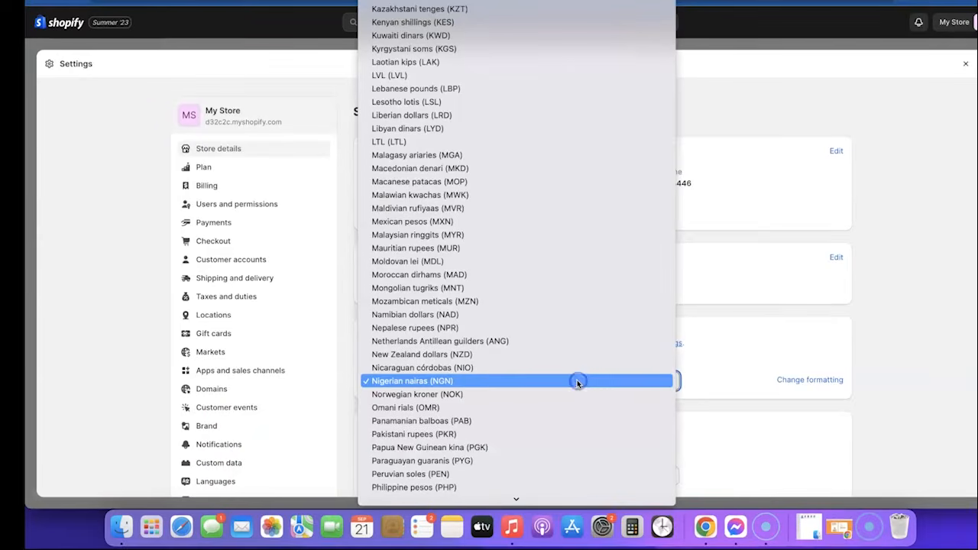
scroll(538, 329, "down", 15)
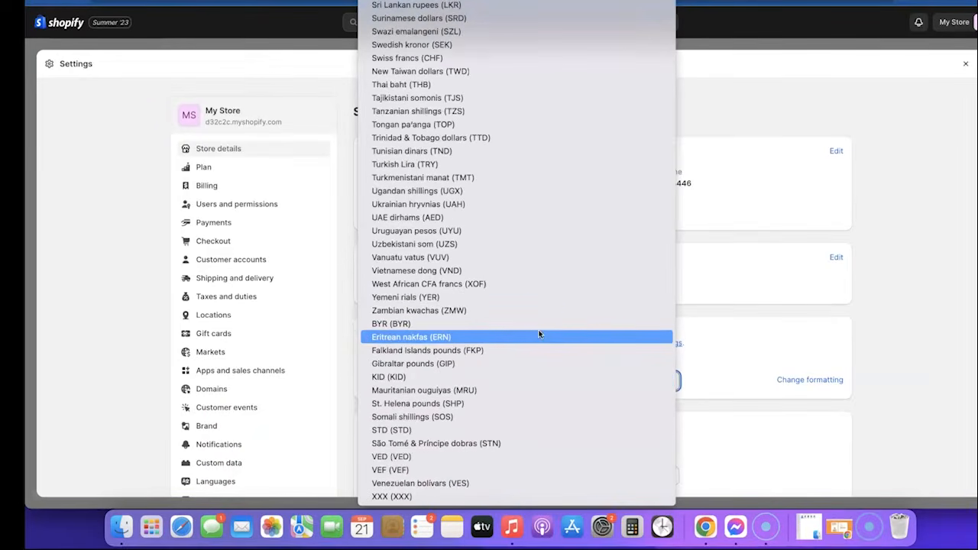
scroll(474, 425, "up", 20)
left_click(474, 425)
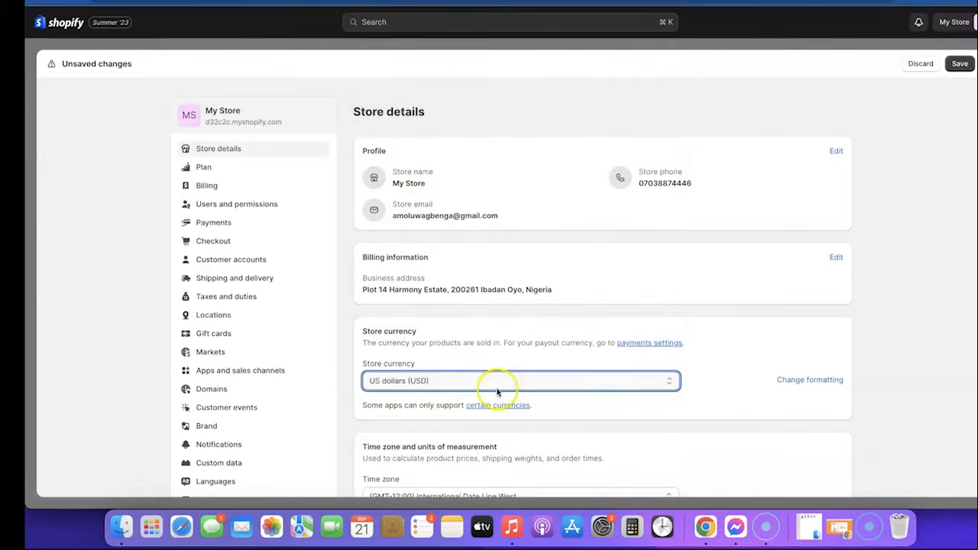
scroll(498, 388, "down", 2)
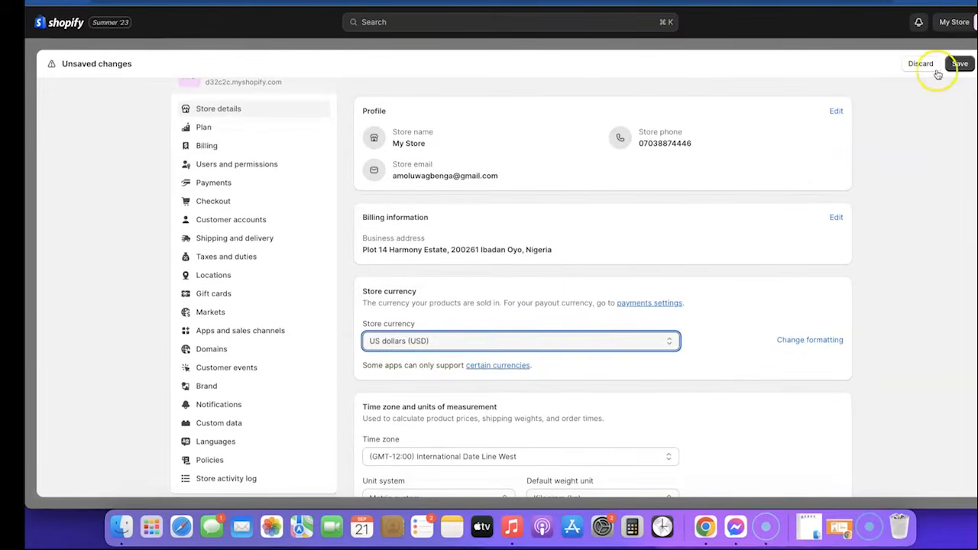
left_click(957, 63)
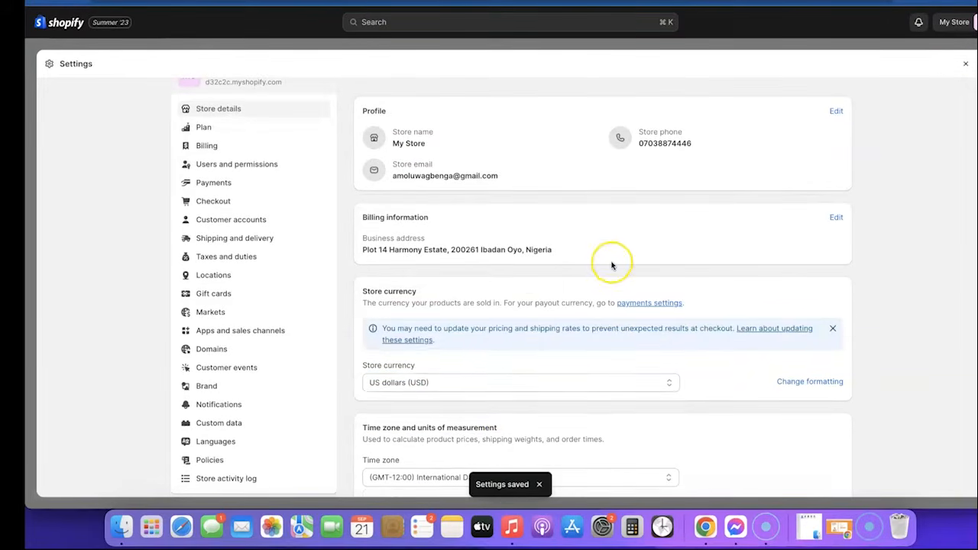
scroll(611, 265, "down", 5)
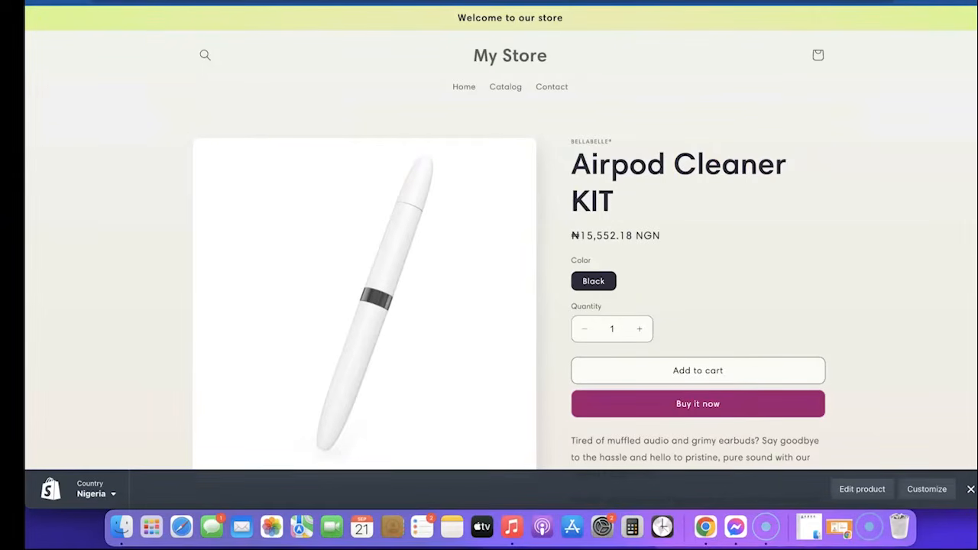
Reload the storefront product page to show $15,552.18 USD, then close Settings
left_click(552, 1)
key("Return")
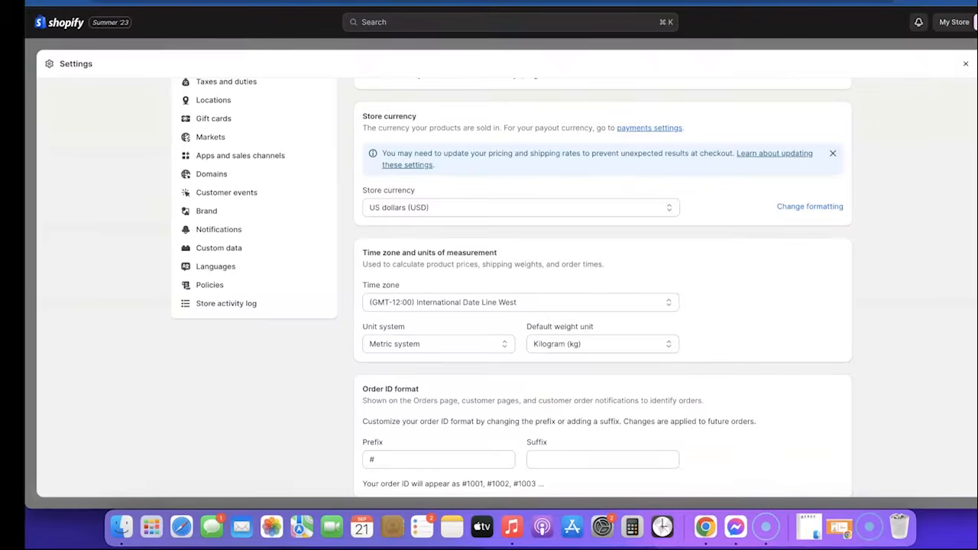
left_click(966, 65)
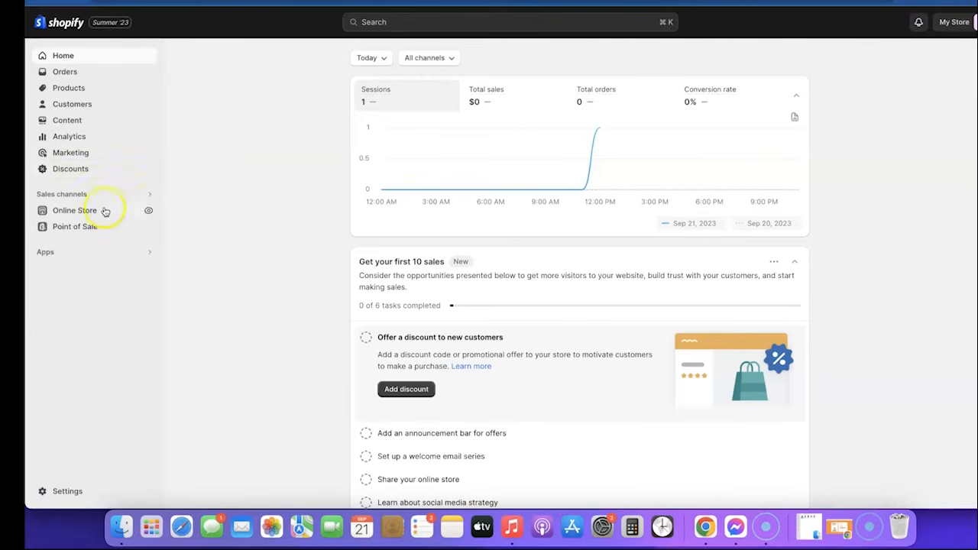
Open the Airpod Cleaner KIT product from the Products list
left_click(68, 90)
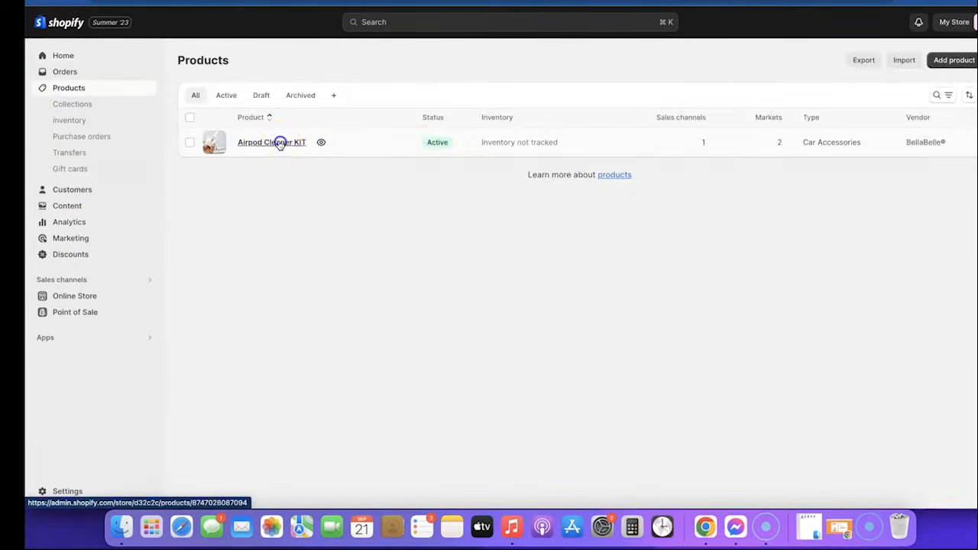
left_click(278, 142)
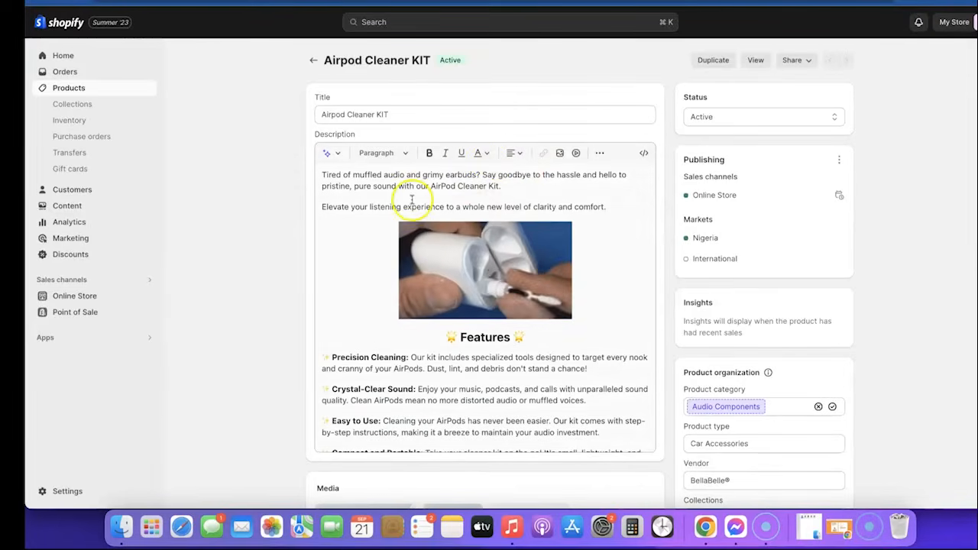
scroll(680, 179, "down", 5)
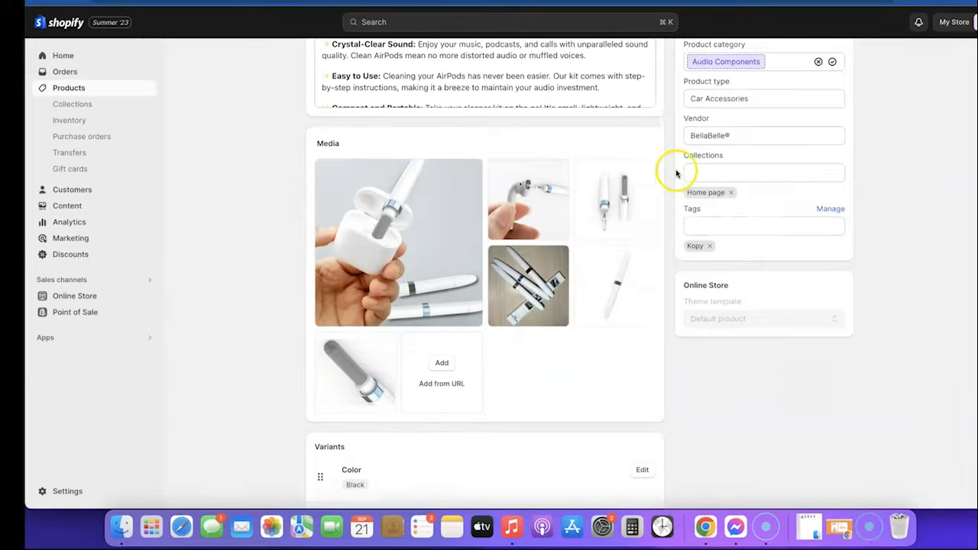
scroll(677, 174, "down", 4)
Replace the Black variant's old price with 19.99 and save the product
left_click(486, 322)
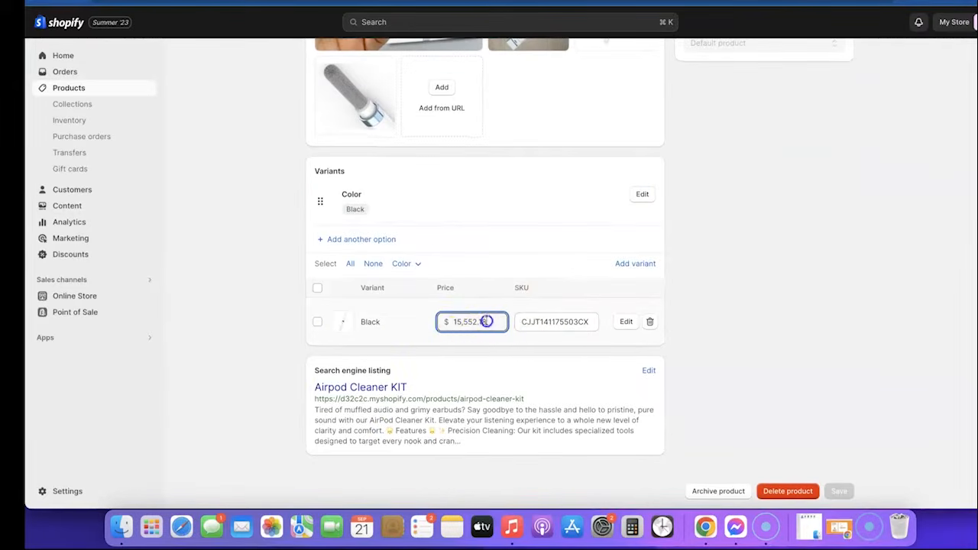
left_click_drag(458, 322, 505, 322)
key("BackSpace")
left_click(420, 323)
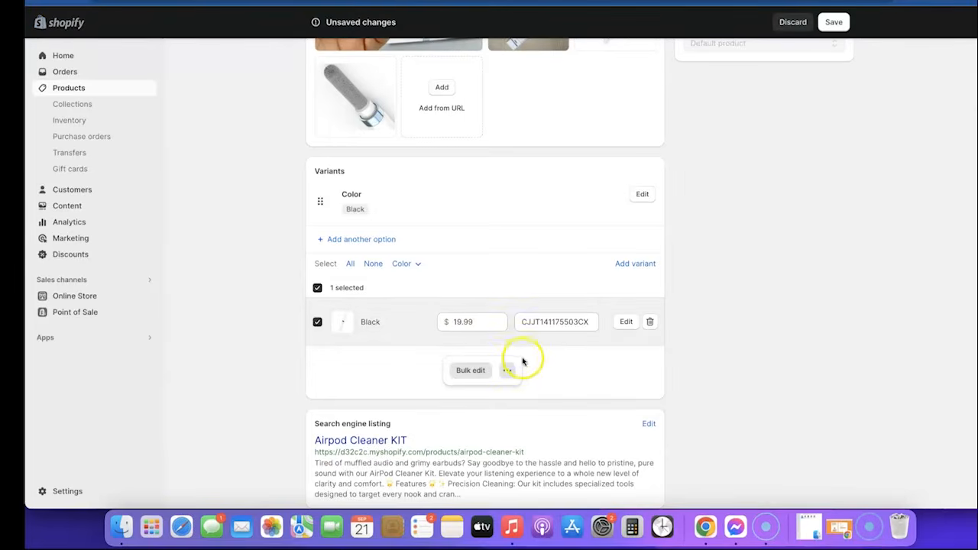
scroll(886, 90, "up", 1)
left_click(832, 23)
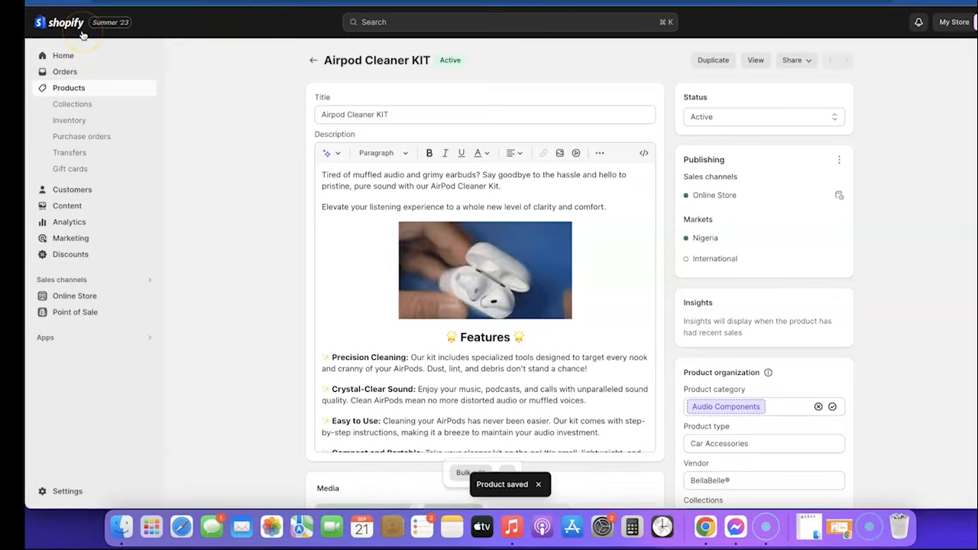
Customize the Sense theme from Online Store, switching to the Products > Default product template
left_click(69, 297)
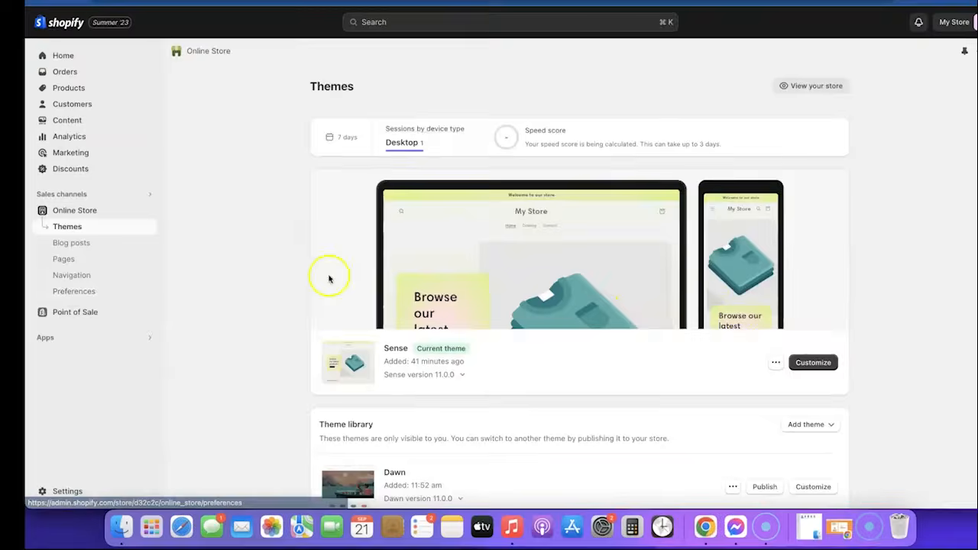
left_click(827, 344)
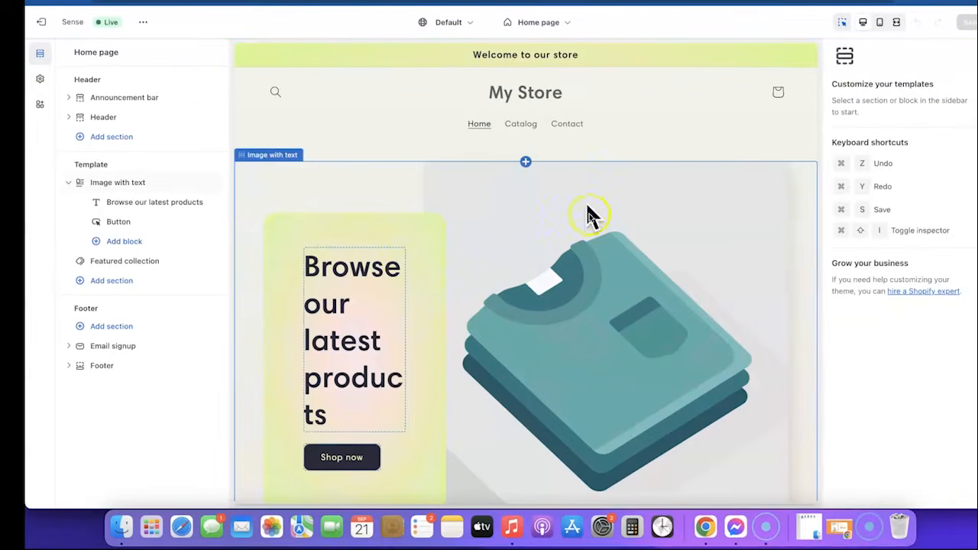
left_click(562, 21)
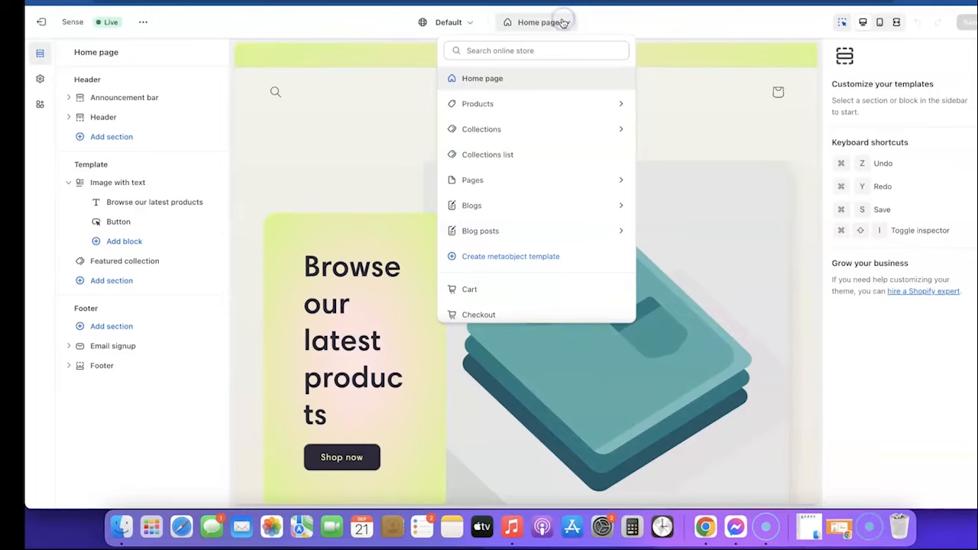
left_click(476, 103)
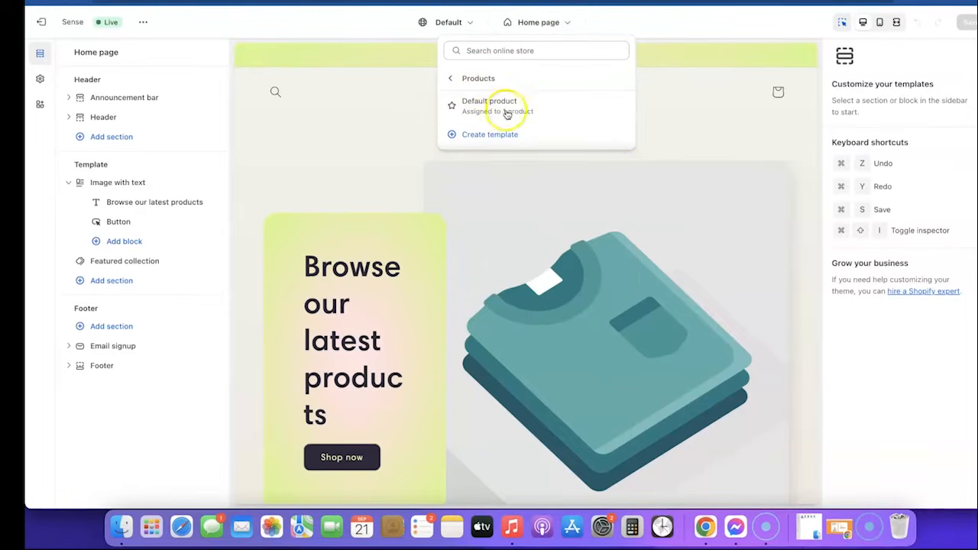
left_click(491, 105)
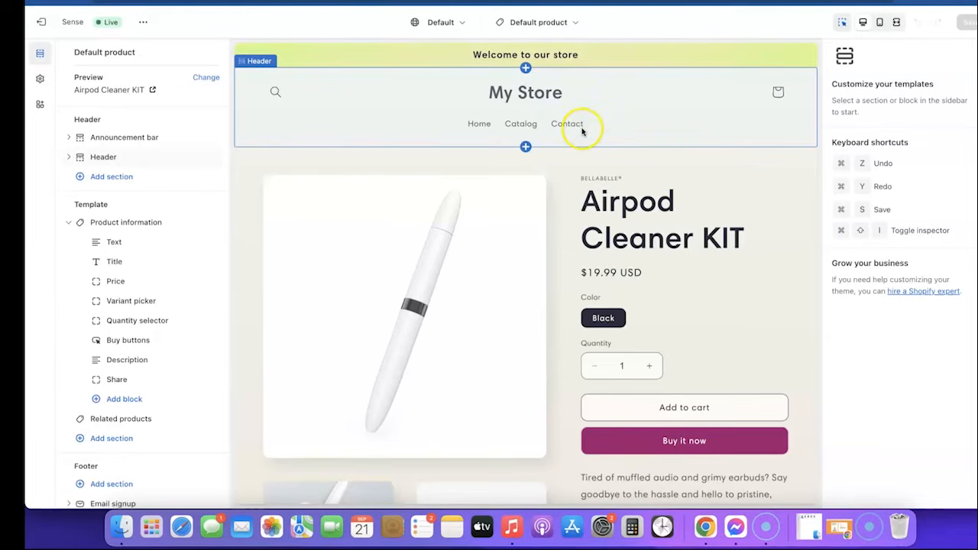
Expand the Logo section in theme settings and bring up its image picker
left_click(39, 80)
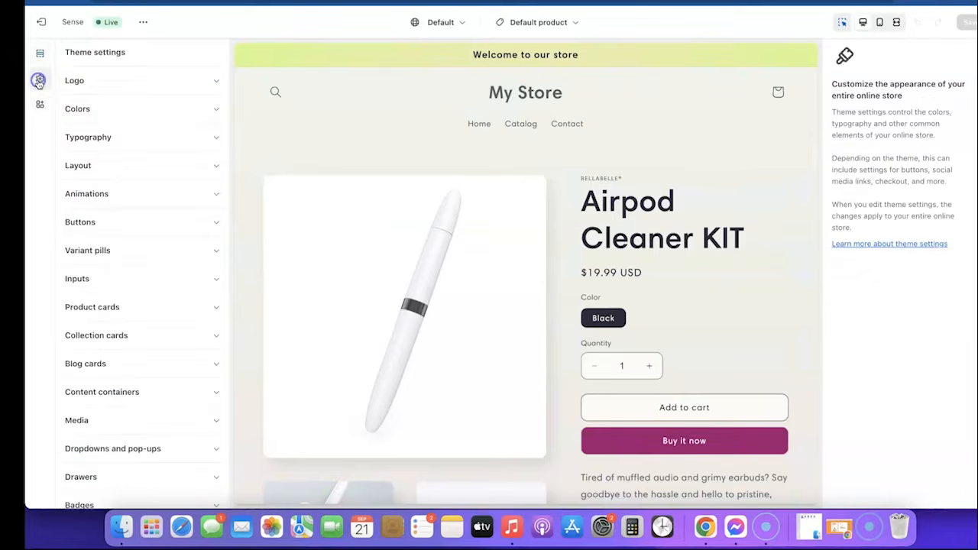
left_click(216, 81)
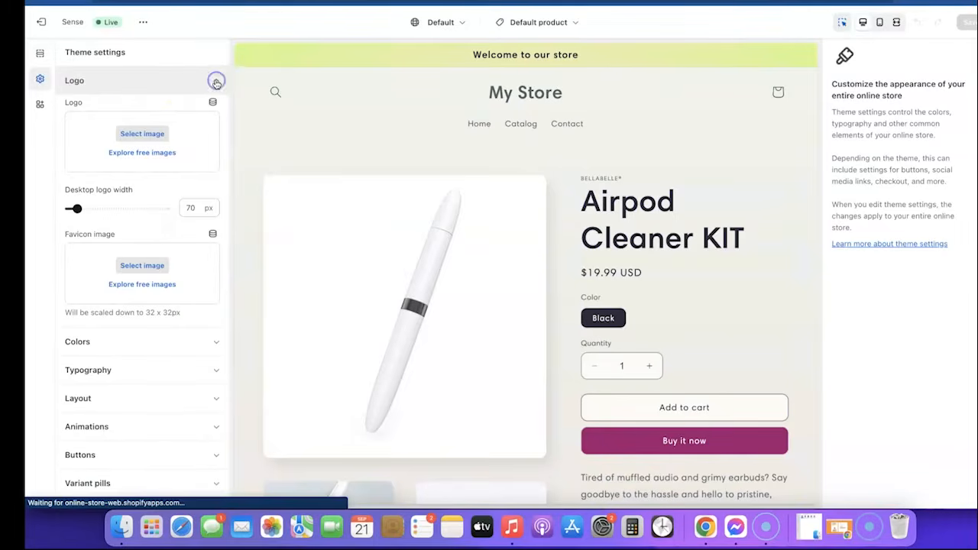
left_click(143, 135)
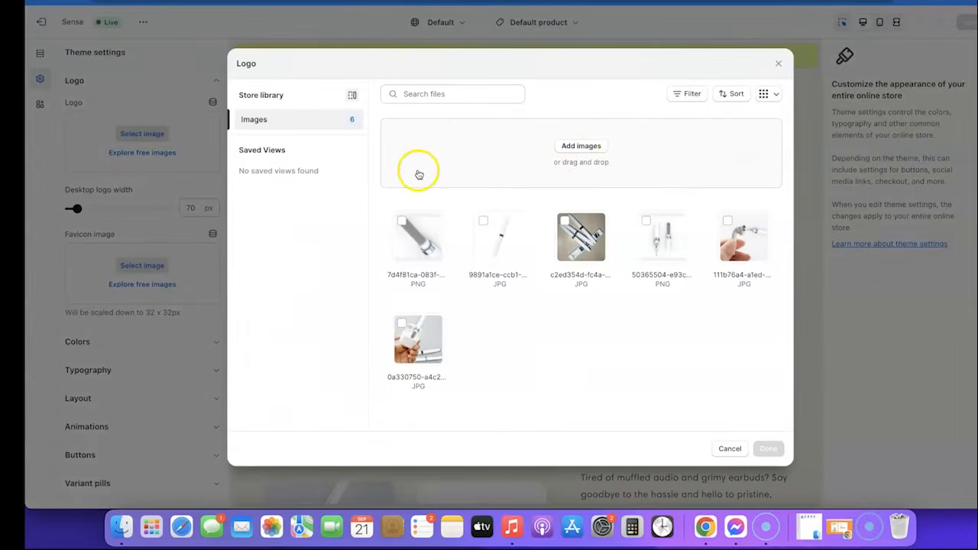
Upload Airpod KIT (1).png and apply the Airpod_KIT_1 image as the logo
left_click(582, 148)
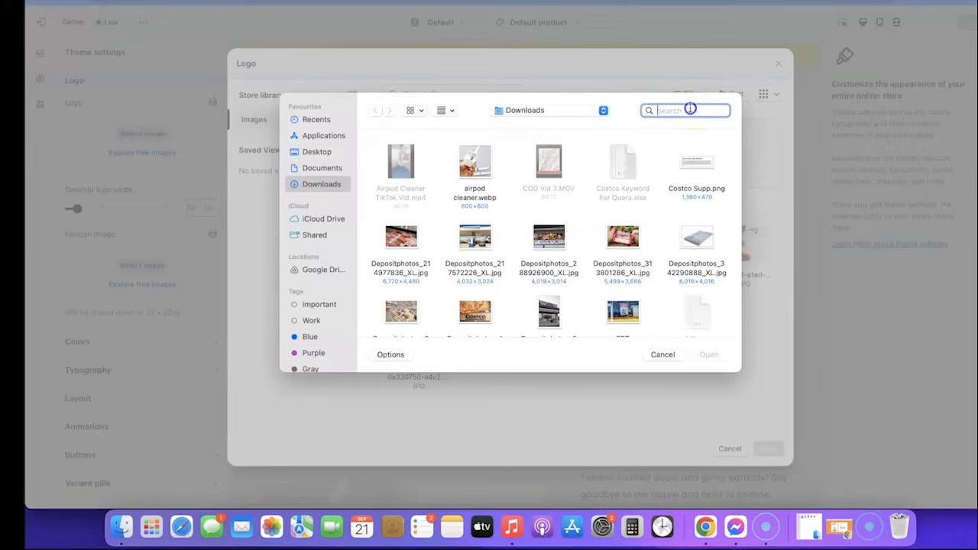
type("airpod")
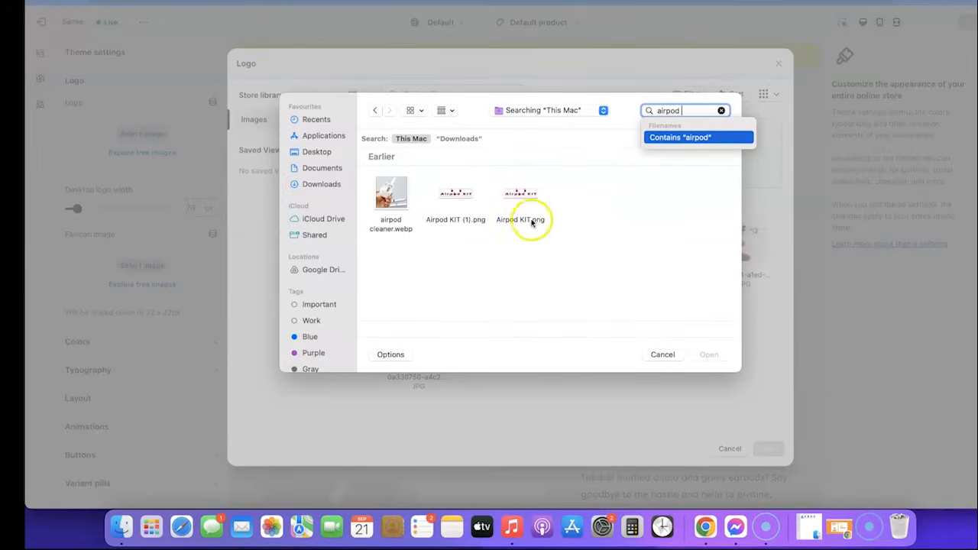
left_click(460, 196)
left_click(708, 354)
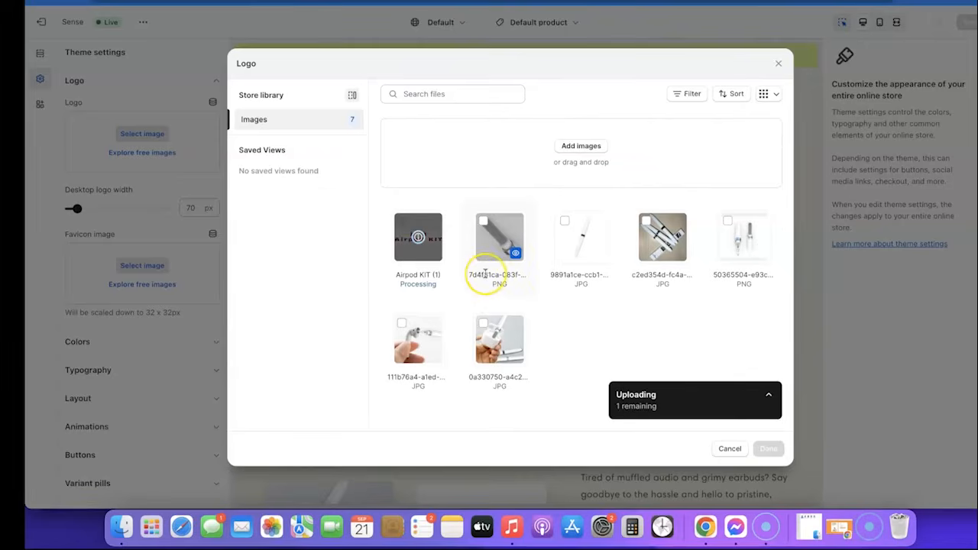
left_click(419, 238)
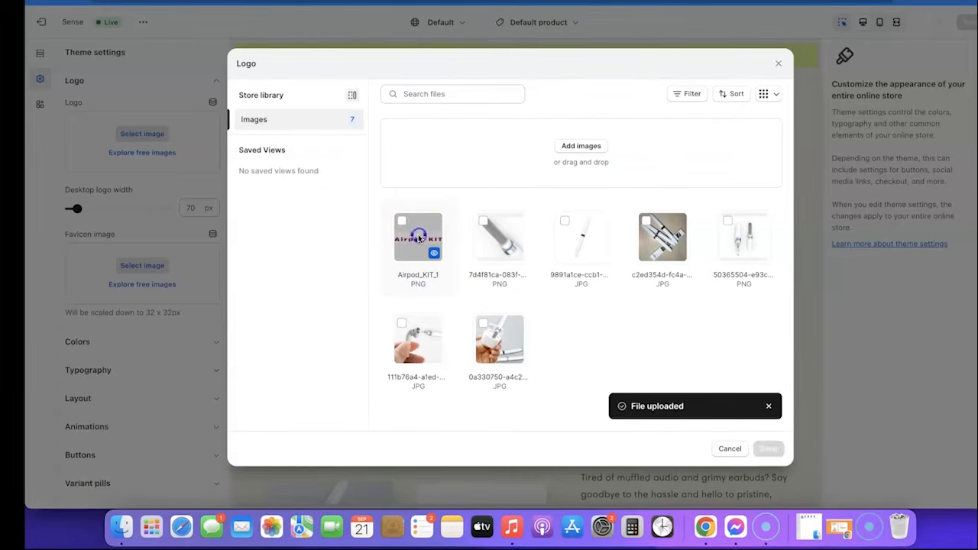
left_click(419, 238)
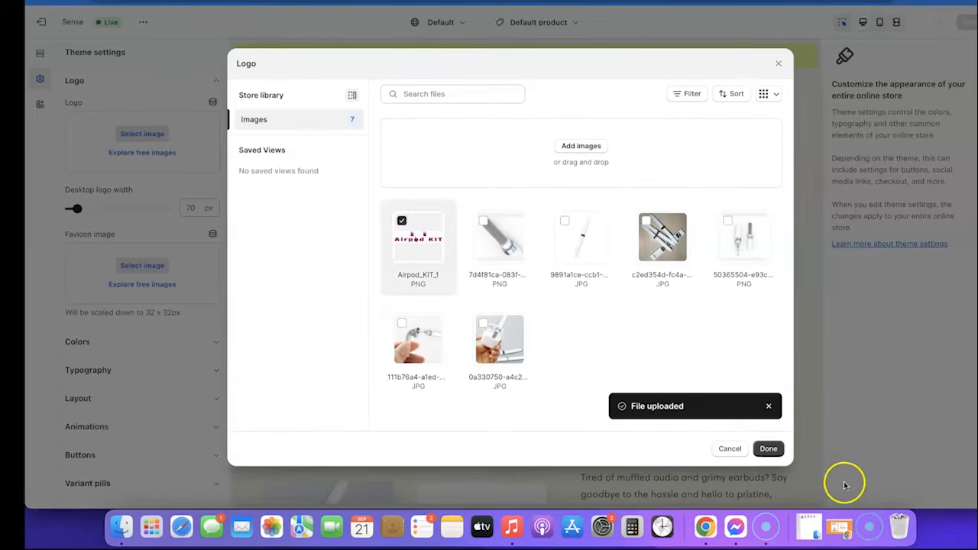
left_click(769, 450)
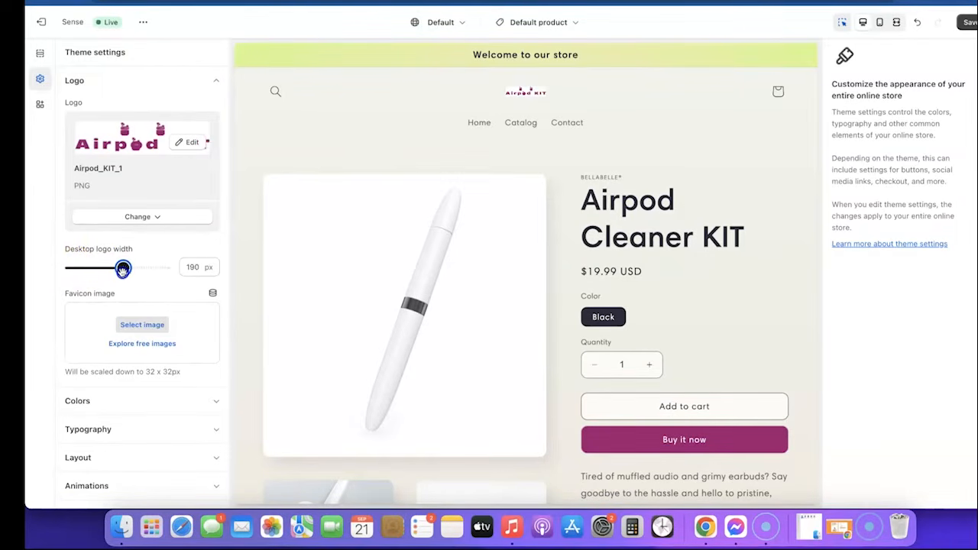
Widen the desktop logo to 240 px, check it in the mobile preview, and collapse Logo
left_click_drag(126, 269, 128, 274)
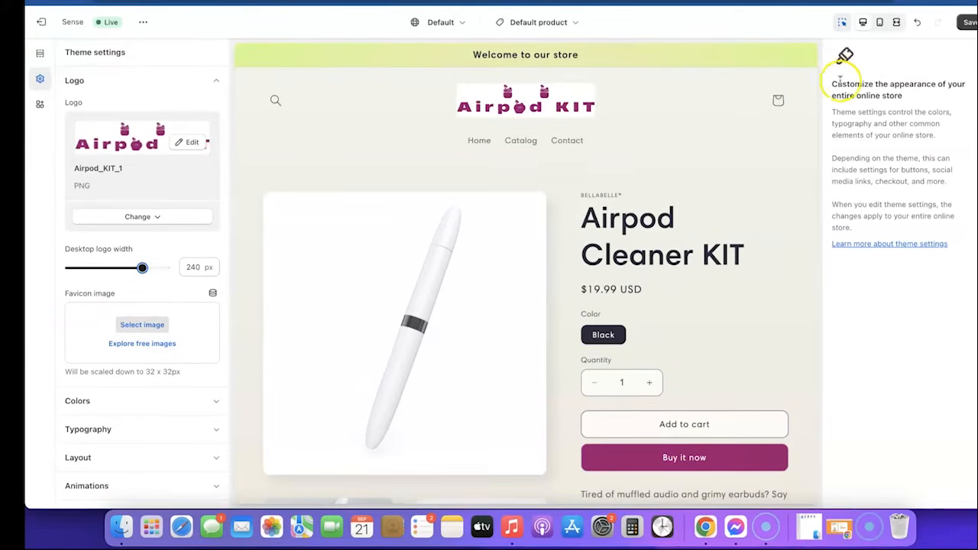
left_click(883, 23)
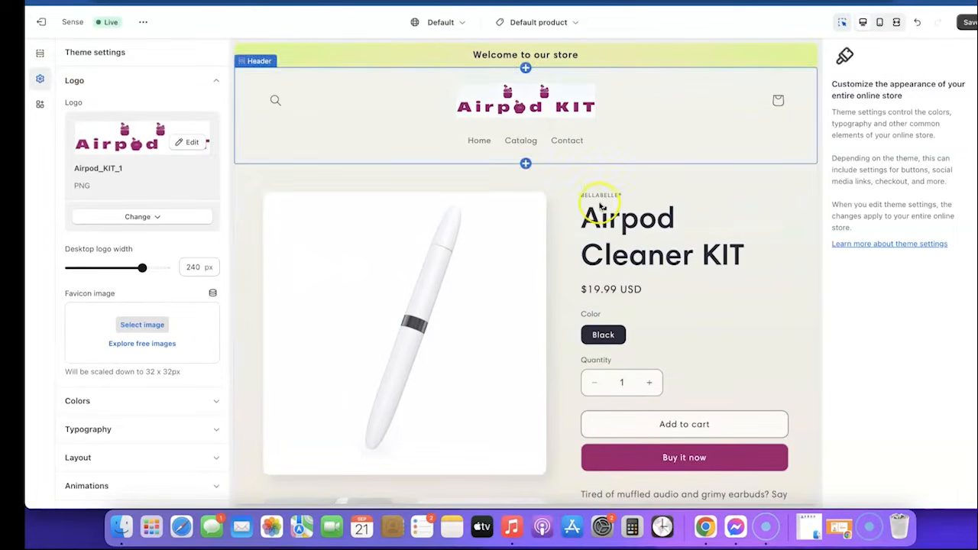
left_click(215, 82)
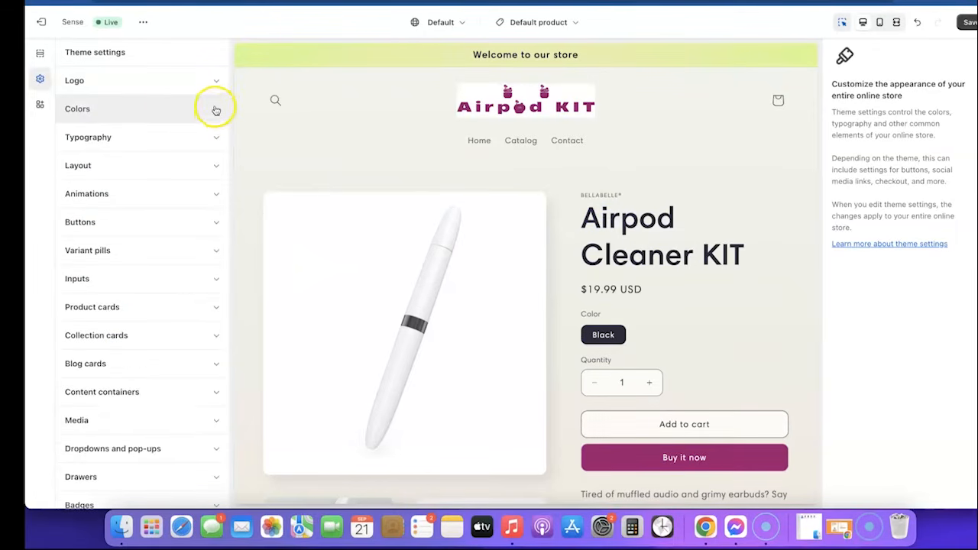
Set colour Scheme 1's background to white #FFF
left_click(217, 112)
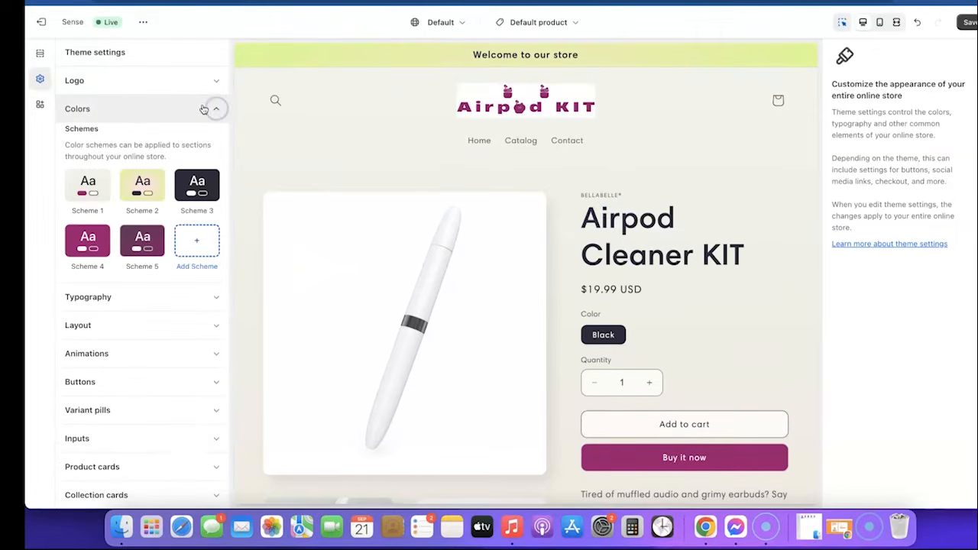
left_click(87, 184)
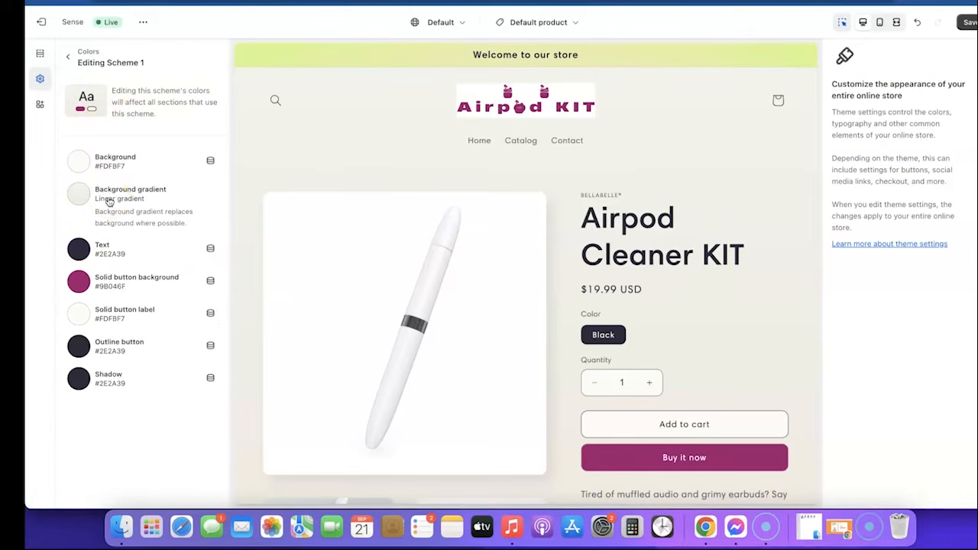
left_click(81, 161)
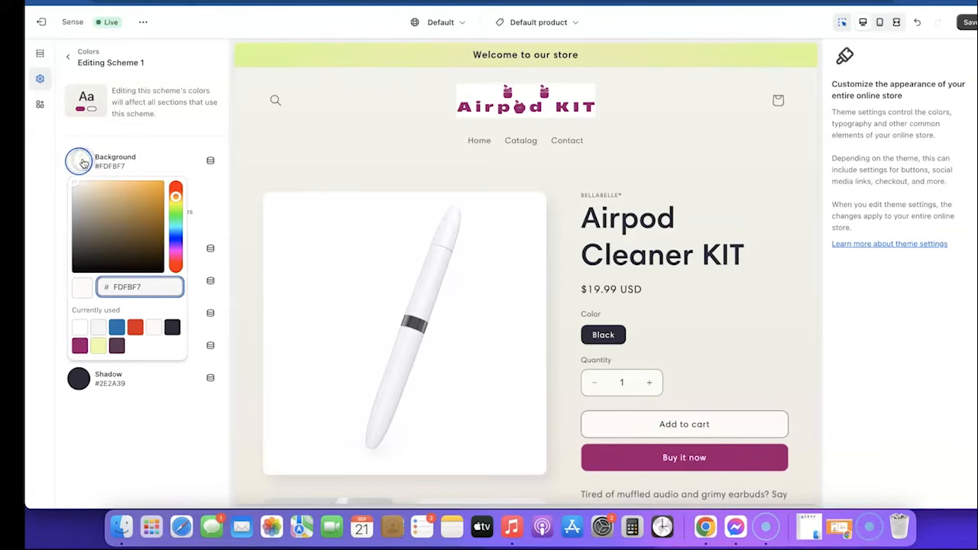
left_click(78, 328)
left_click(122, 406)
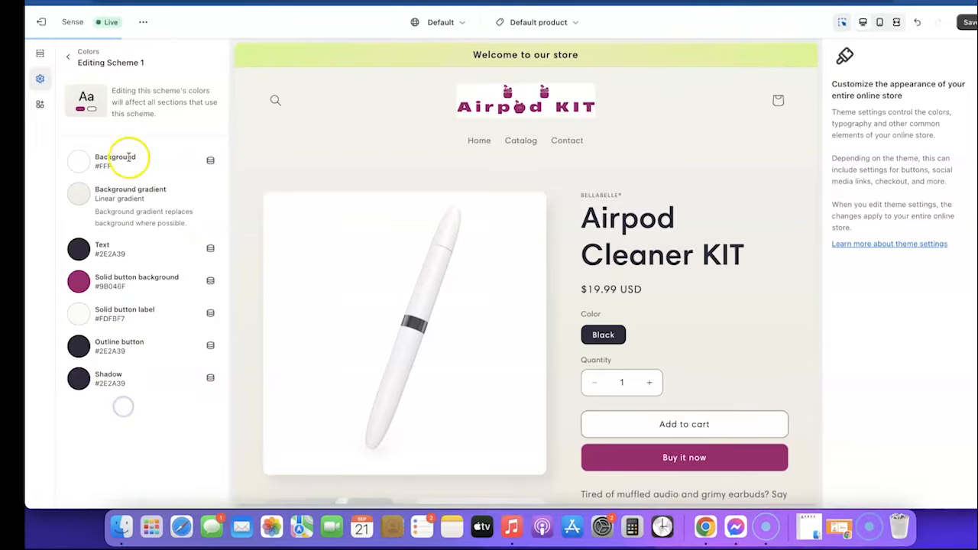
Remove Scheme 1's background gradient and return to the colour schemes list
left_click(124, 190)
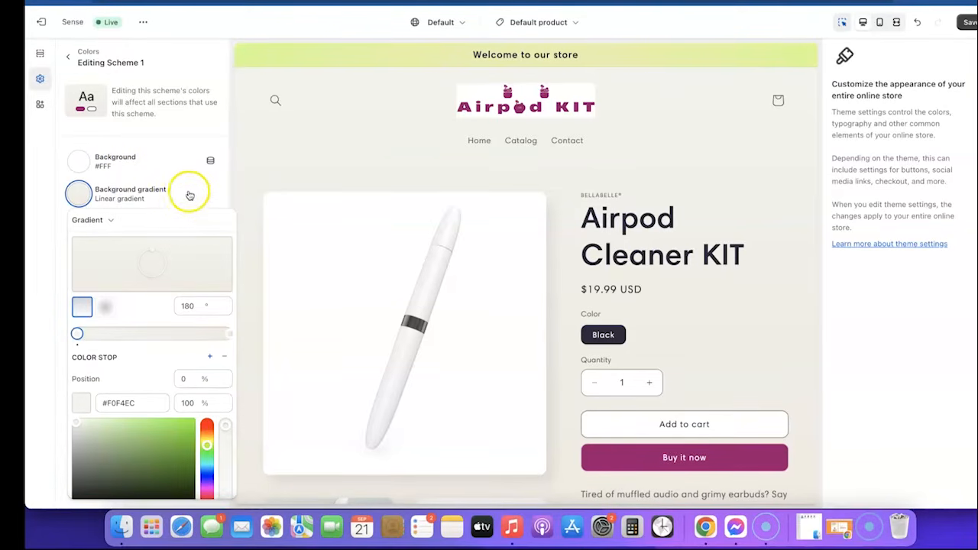
left_click(191, 192)
left_click(140, 195)
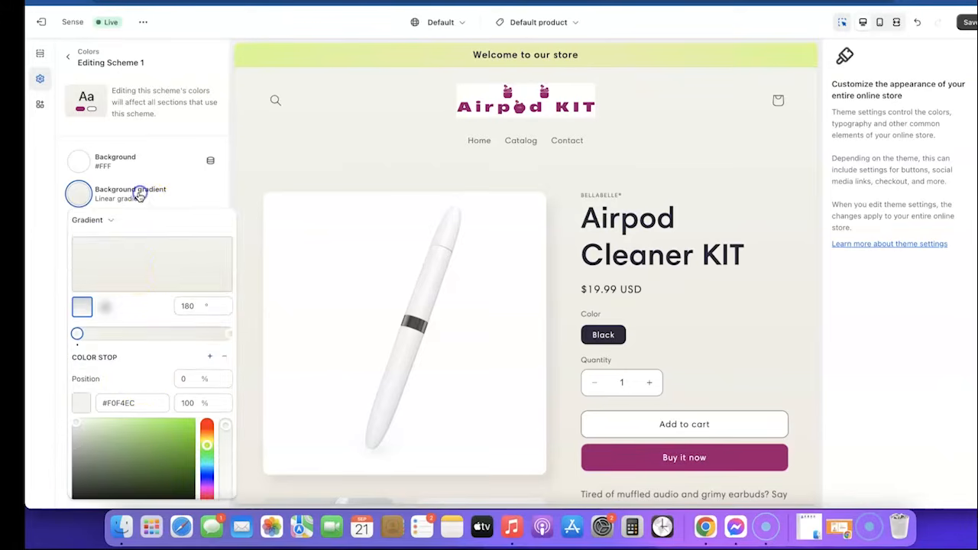
scroll(142, 330, "down", 3)
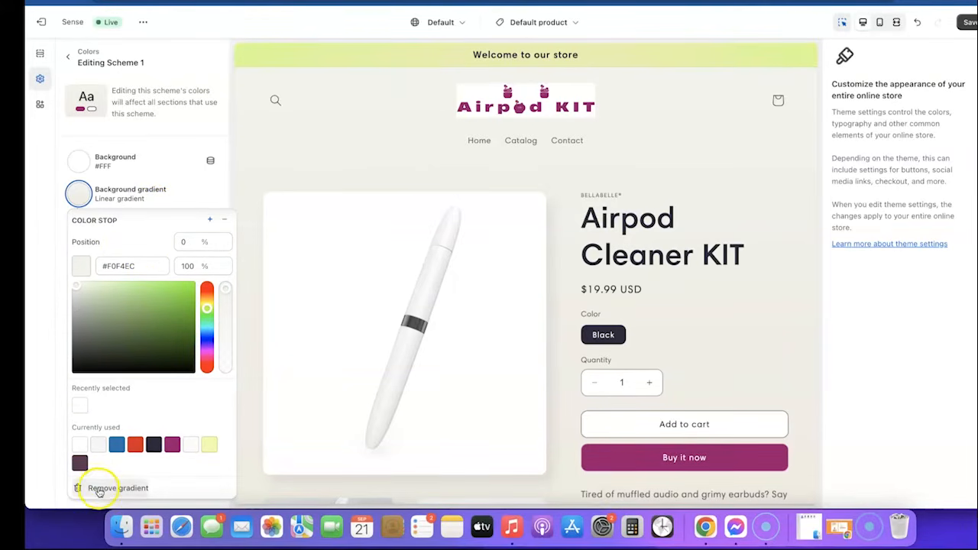
left_click(122, 488)
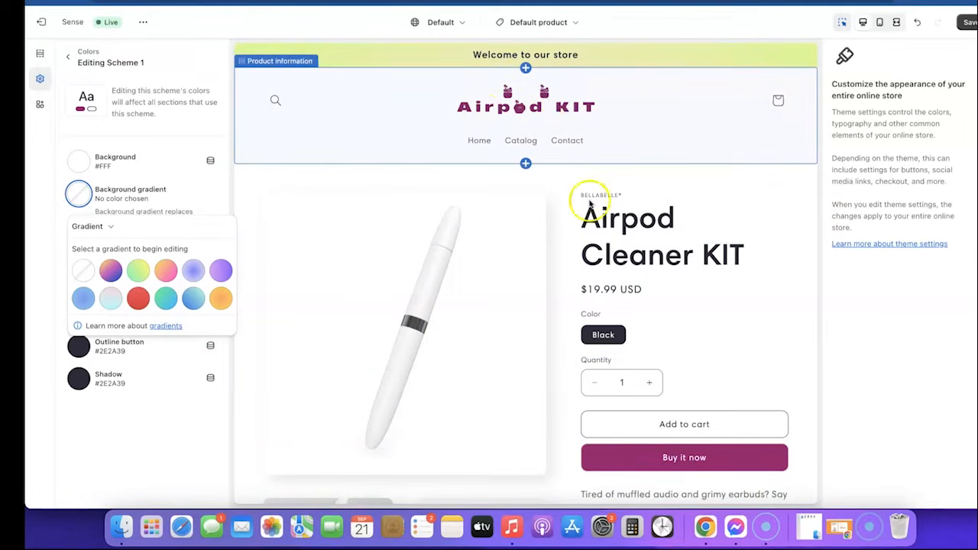
scroll(693, 293, "down", 15)
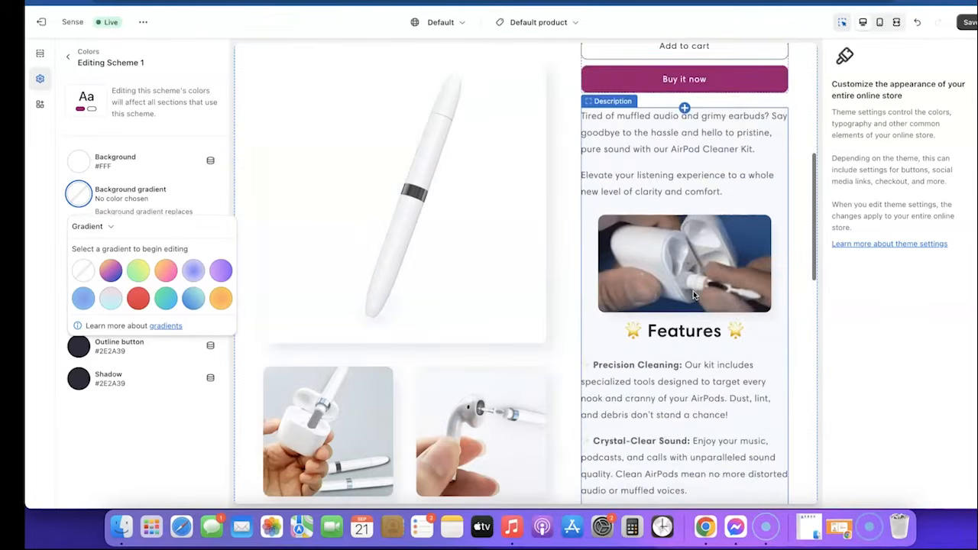
scroll(693, 294, "down", 3)
scroll(688, 291, "up", 20)
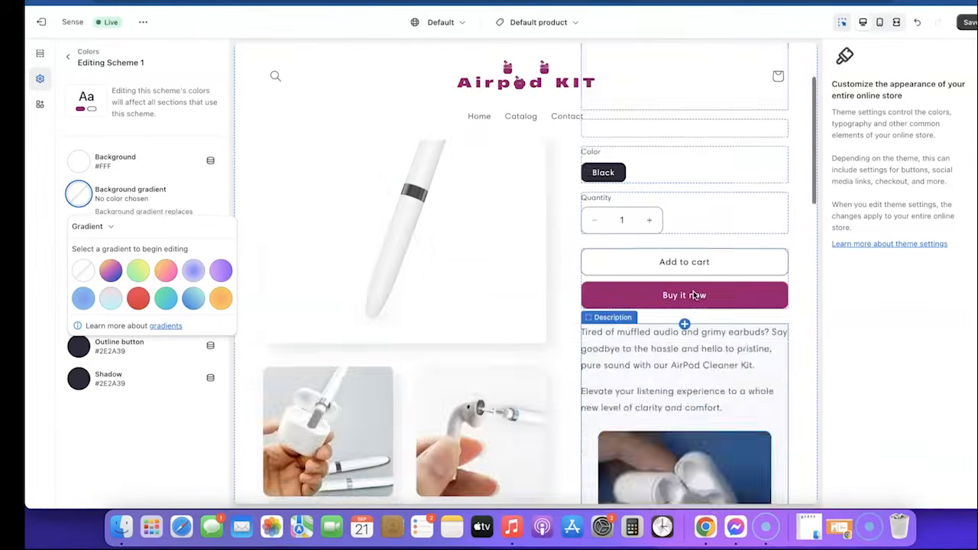
scroll(601, 148, "down", 15)
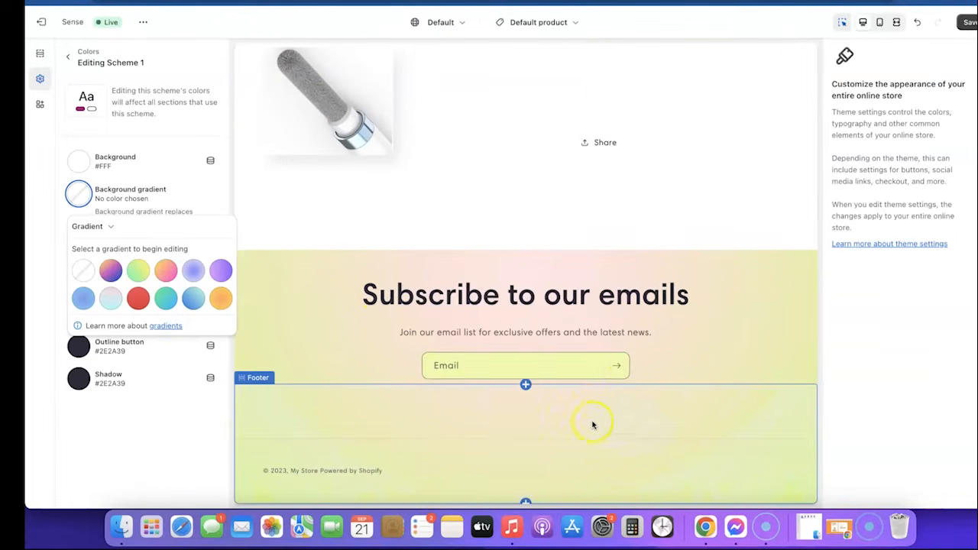
left_click(73, 143)
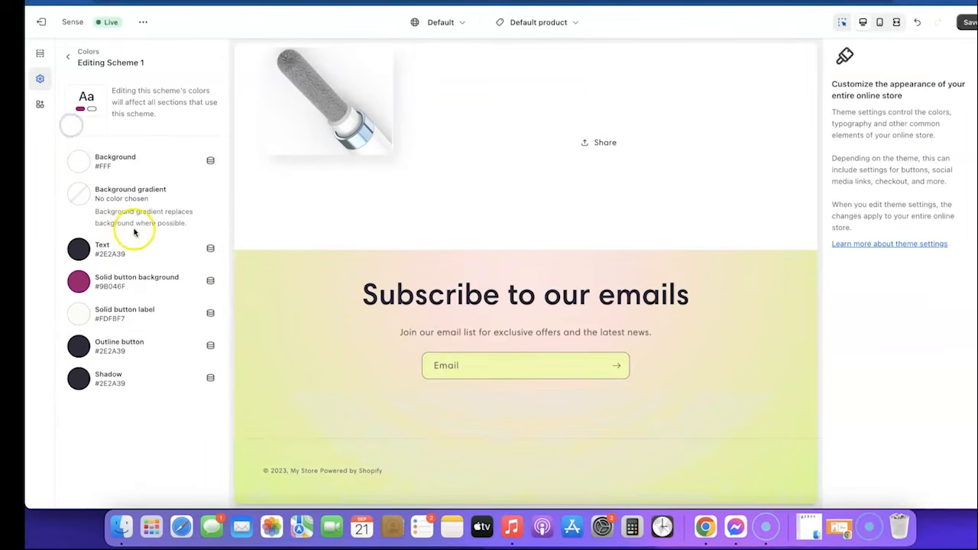
left_click(66, 59)
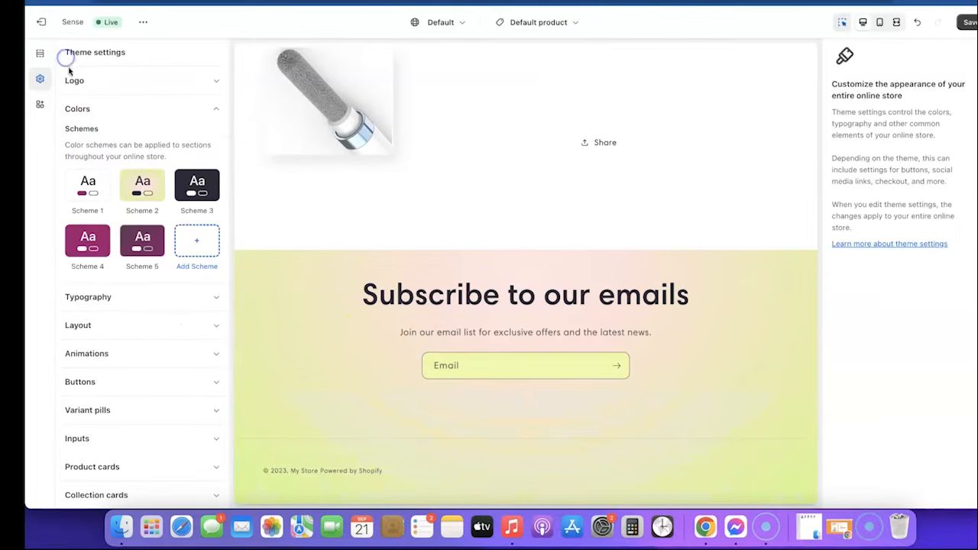
Remove the background gradient from colour Scheme 2
left_click(143, 191)
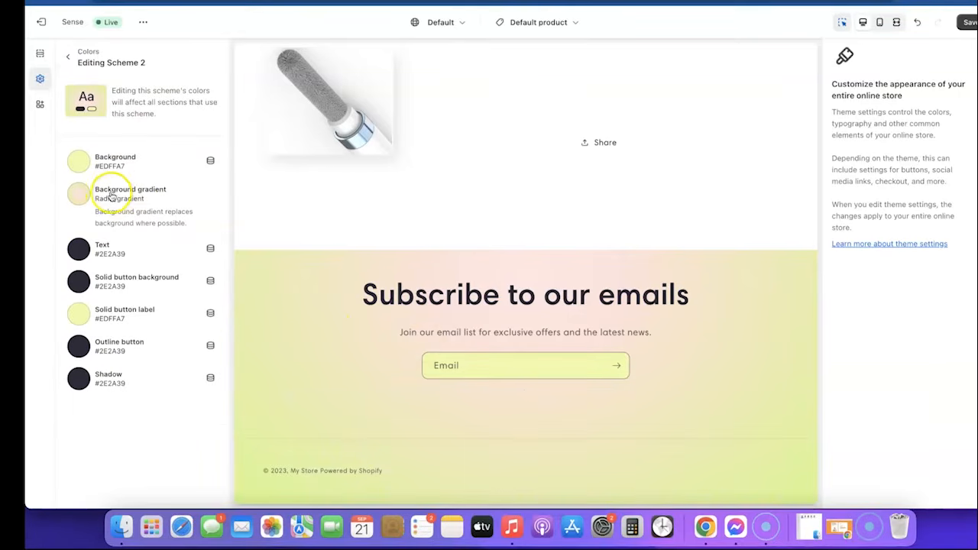
left_click(116, 193)
scroll(135, 283, "down", 4)
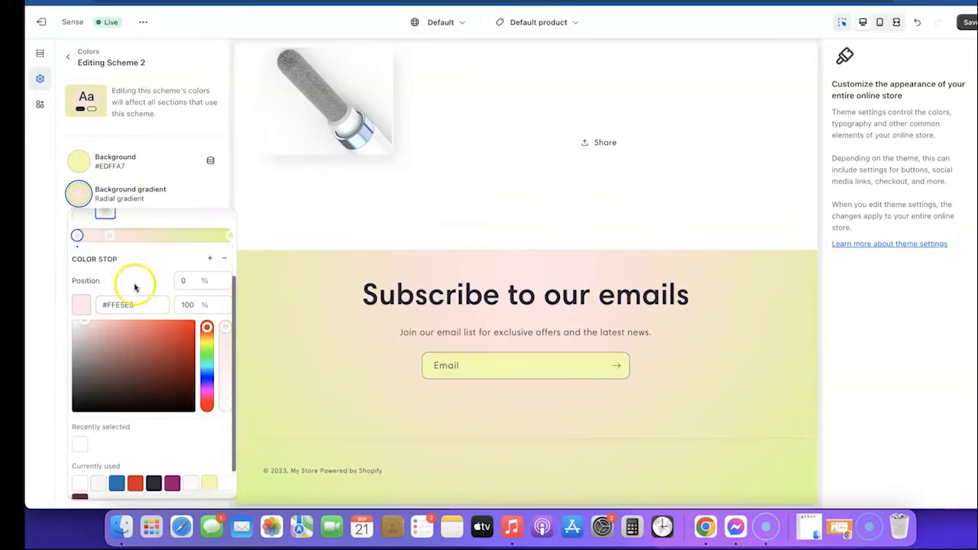
left_click(116, 489)
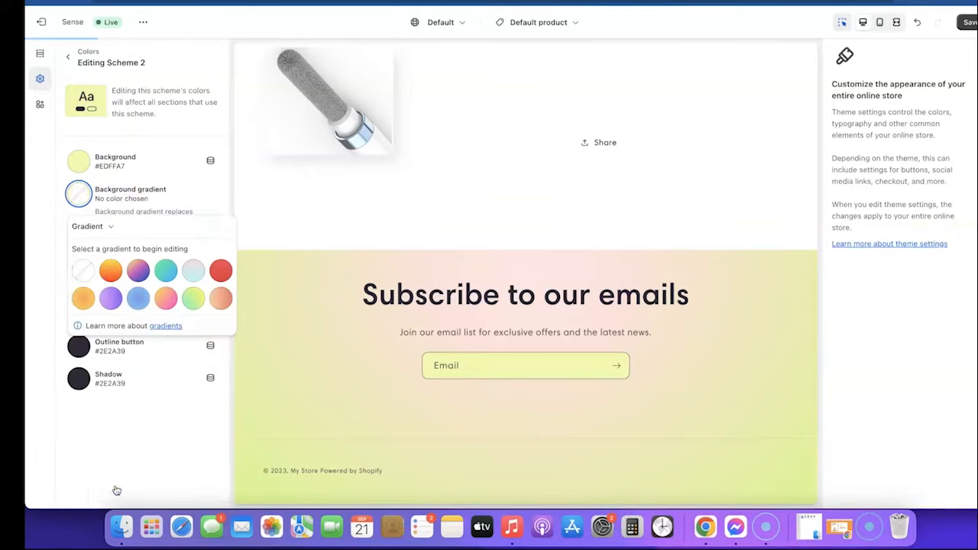
left_click(73, 428)
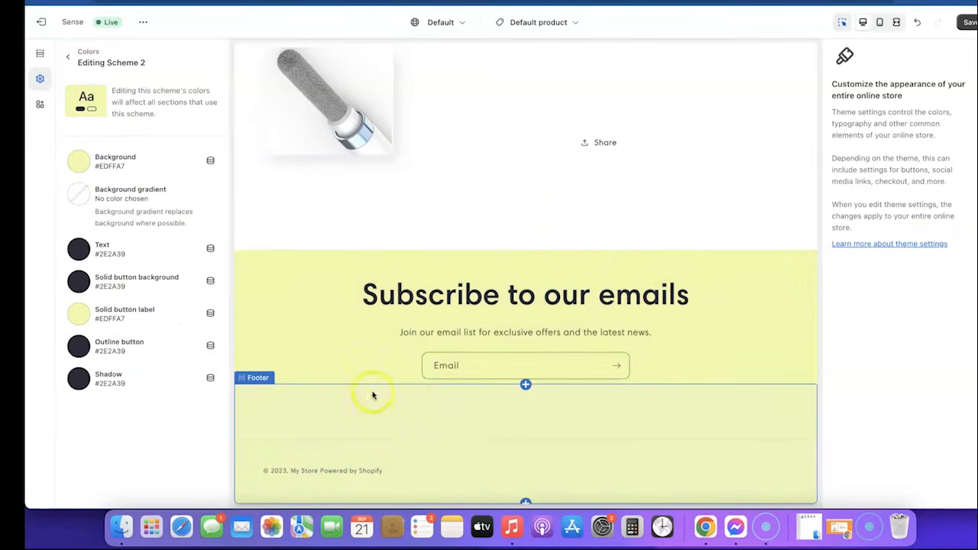
scroll(280, 329, "up", 3)
scroll(280, 328, "up", 5)
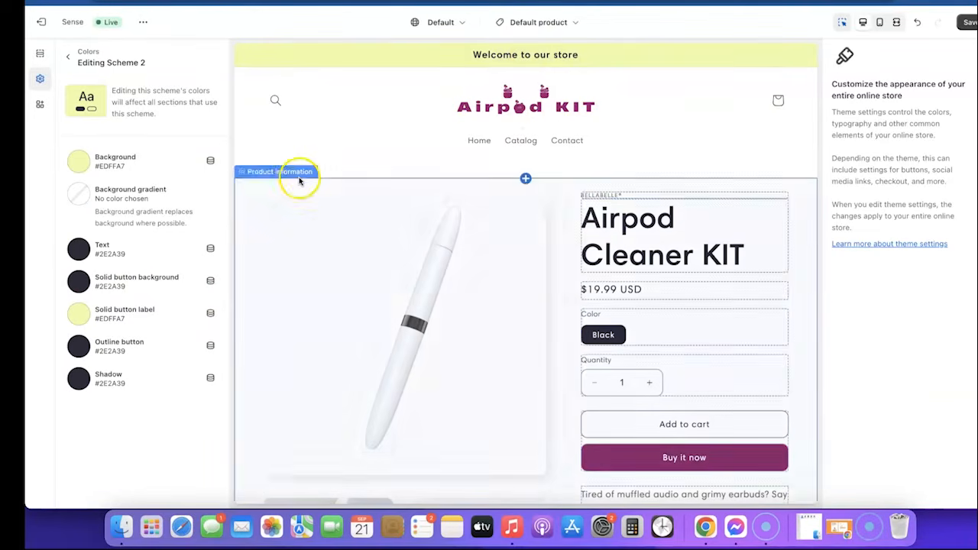
Set Scheme 2's background to pale pink E1C3D8 and copy that hex code
left_click(79, 161)
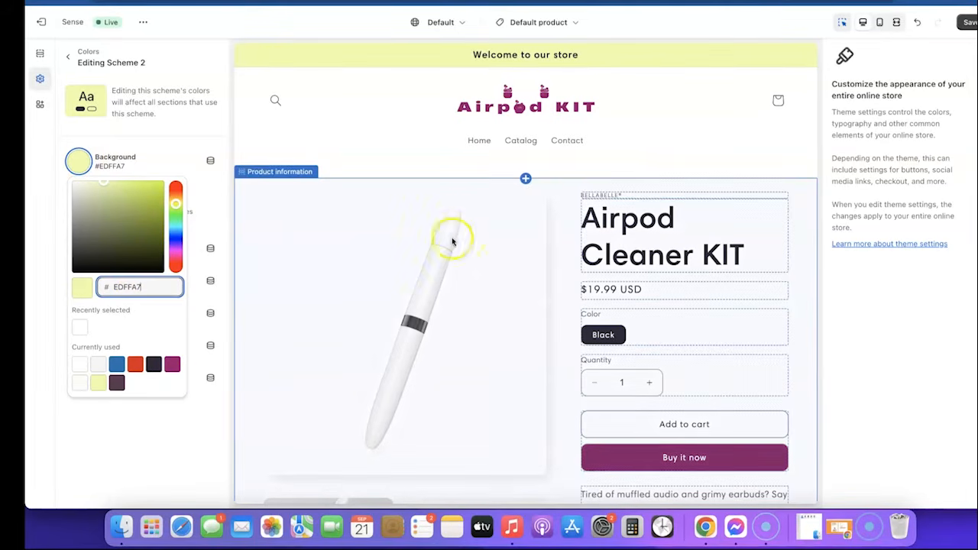
left_click(172, 365)
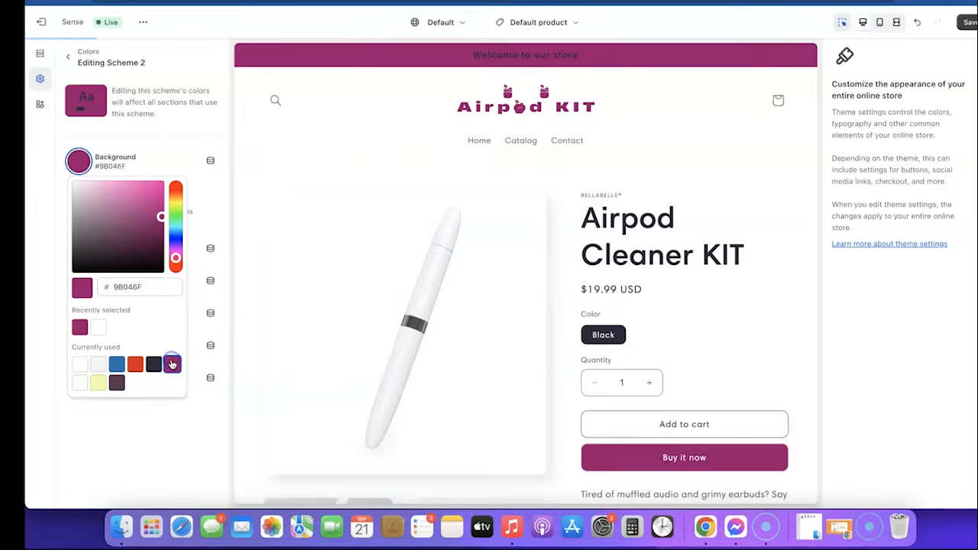
left_click(154, 217)
left_click_drag(154, 216, 84, 191)
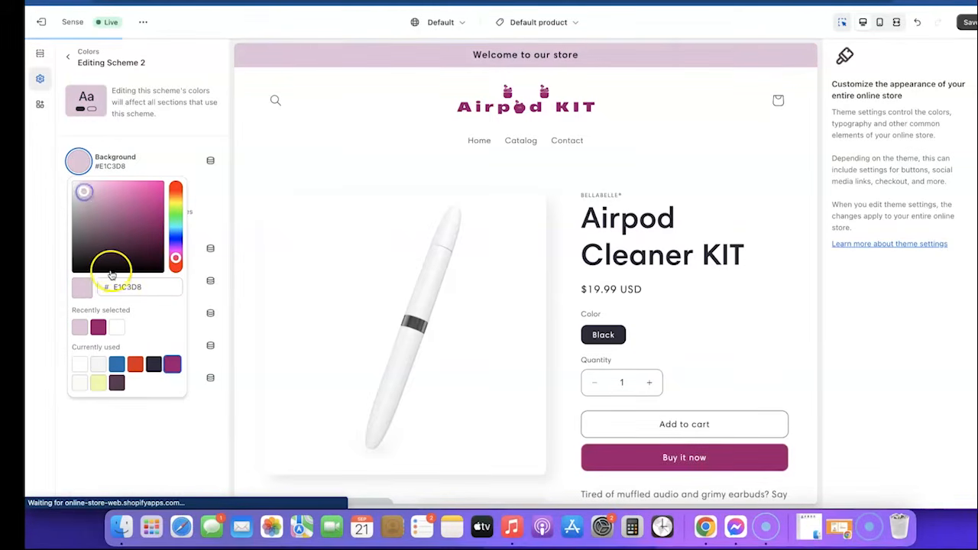
left_click(157, 287)
double_click(157, 287)
right_click(159, 287)
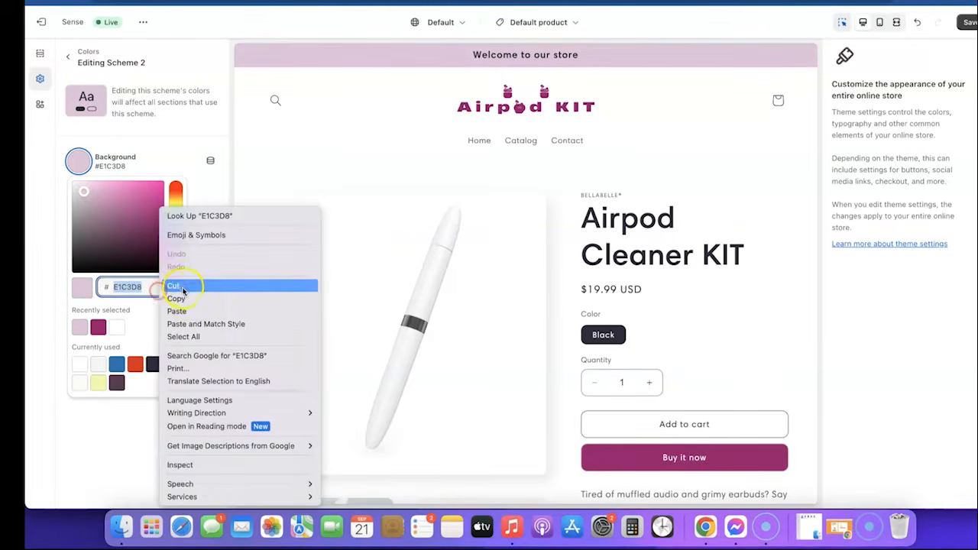
left_click(177, 298)
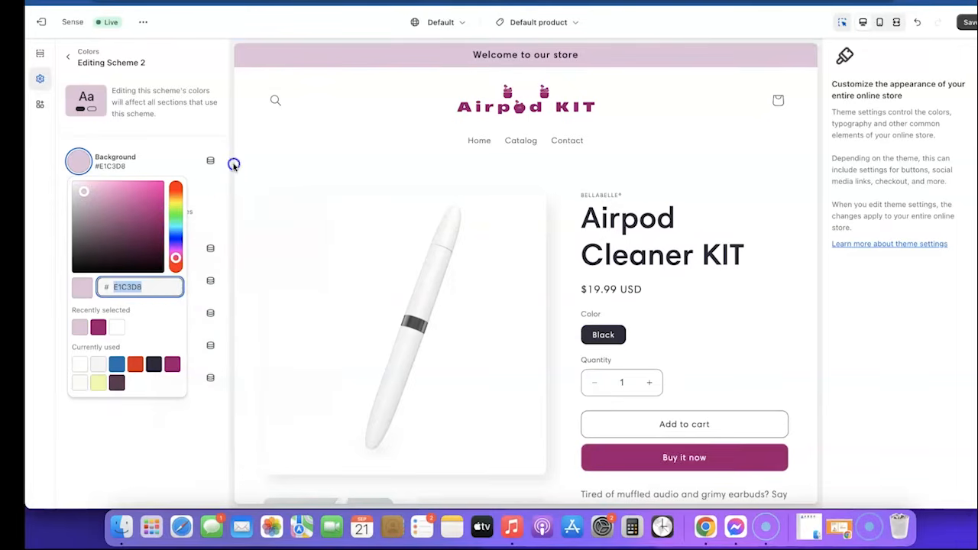
left_click(234, 165)
scroll(454, 339, "down", 15)
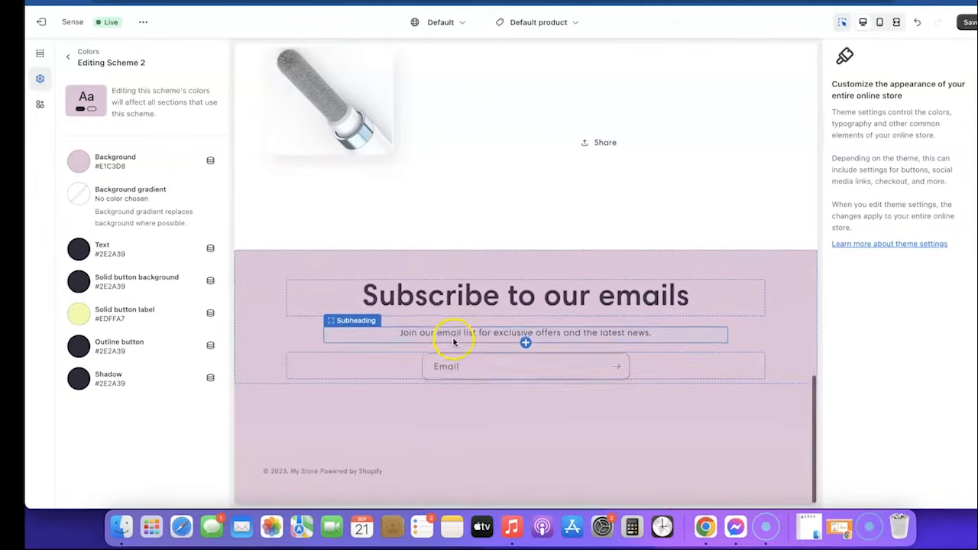
scroll(451, 389, "up", 15)
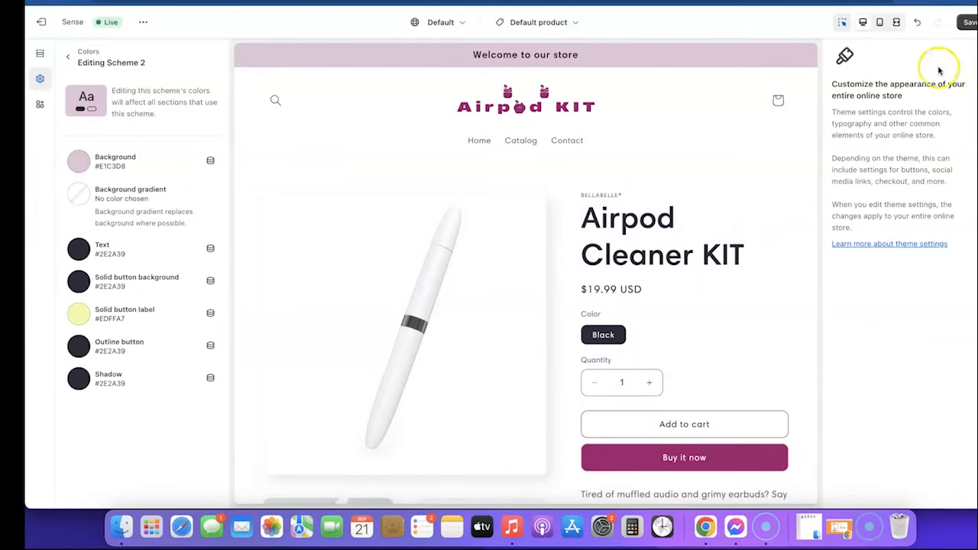
Save the colour scheme changes in the theme editor
left_click(969, 22)
scroll(627, 229, "down", 15)
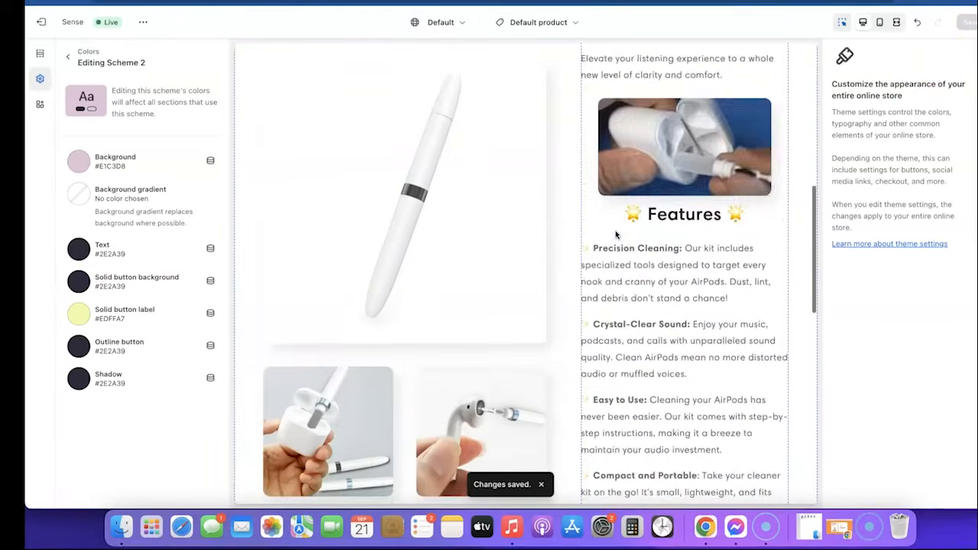
scroll(616, 236, "down", 5)
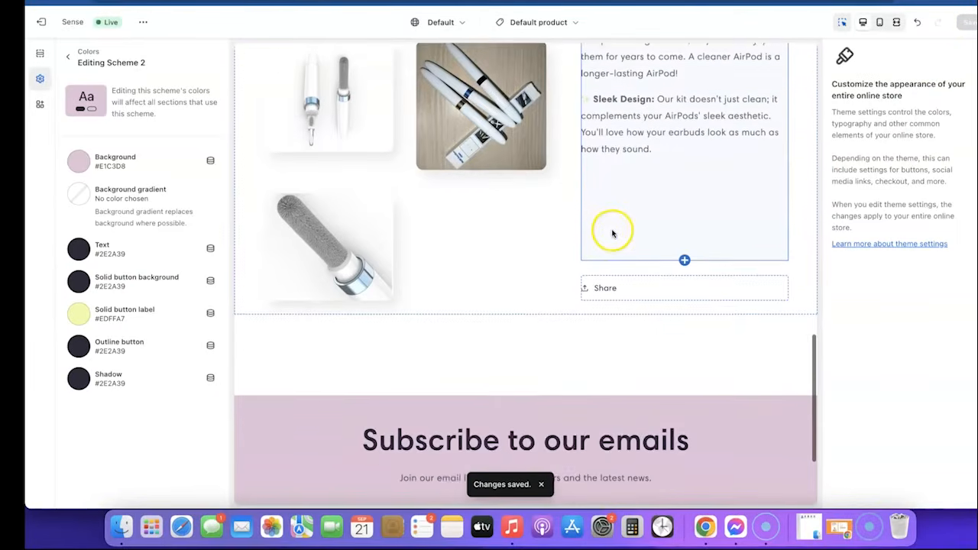
scroll(688, 201, "up", 20)
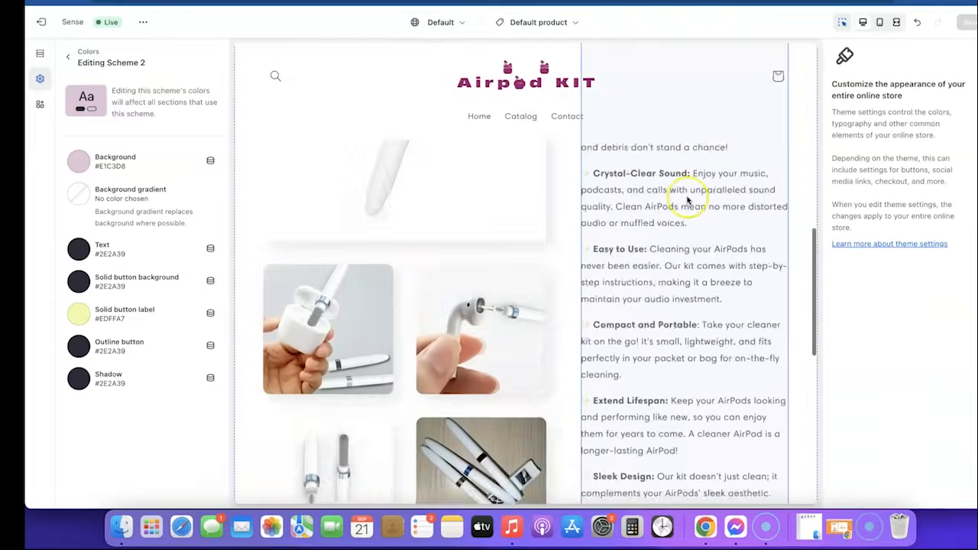
View the live storefront's pink-tinted home page
left_click(143, 22)
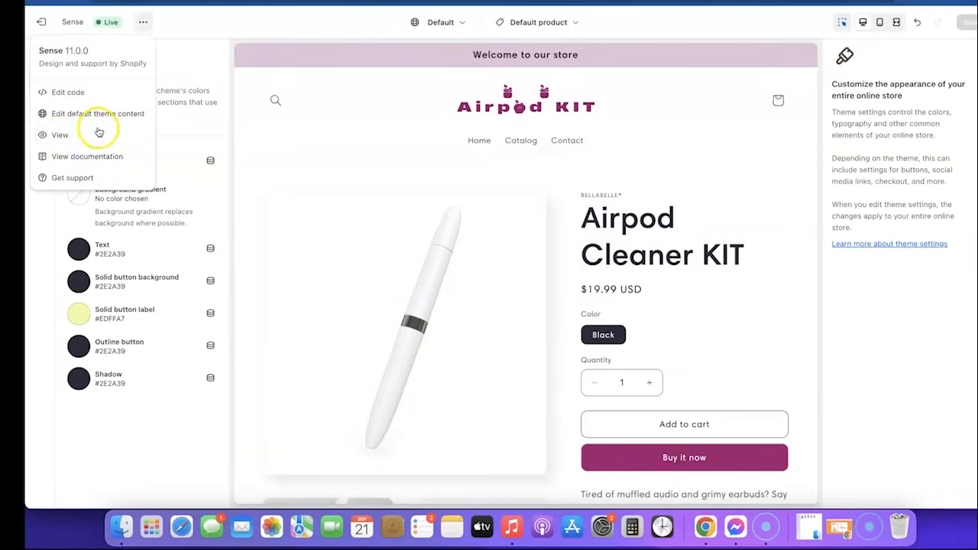
left_click(64, 134)
scroll(592, 163, "down", 6)
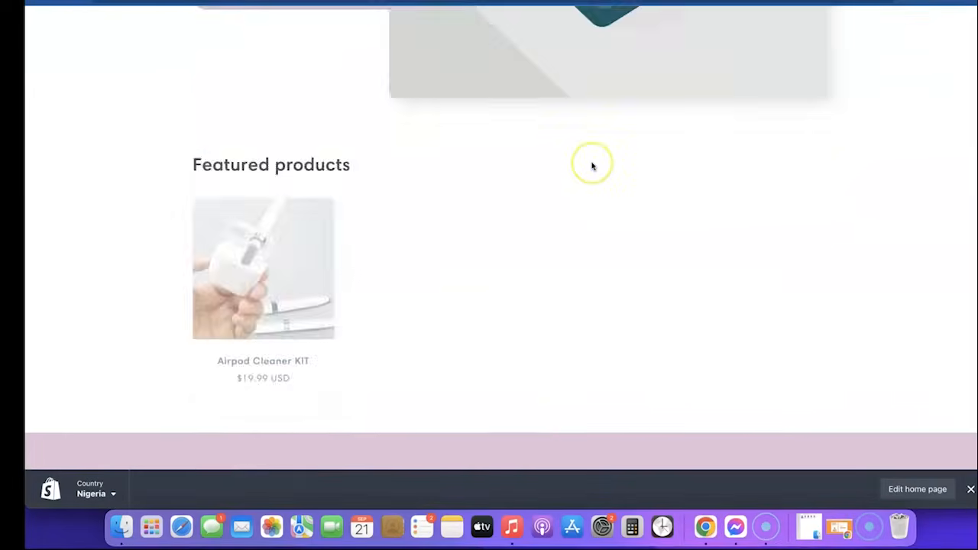
scroll(591, 164, "up", 6)
scroll(591, 162, "down", 10)
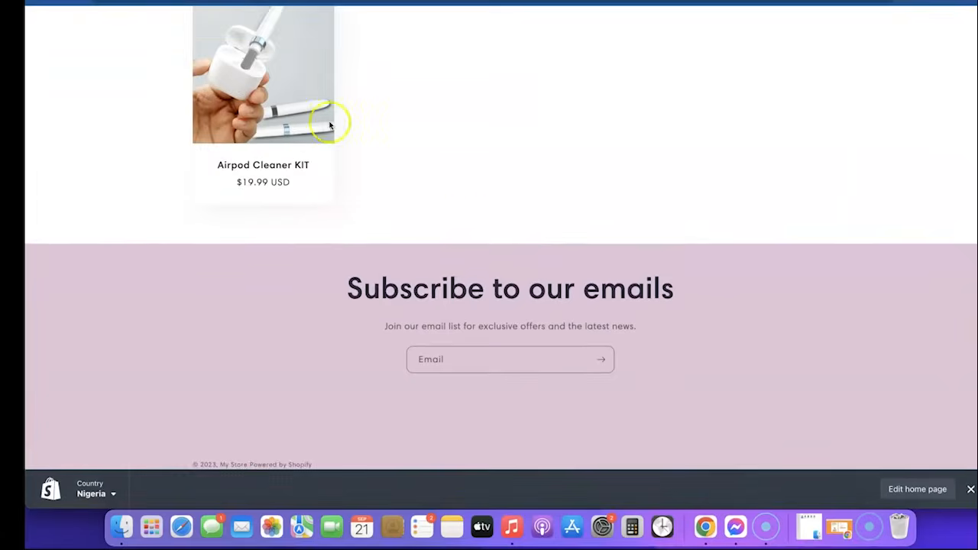
Look over the live Airpod Cleaner KIT product page, then return to the theme editor
left_click(316, 102)
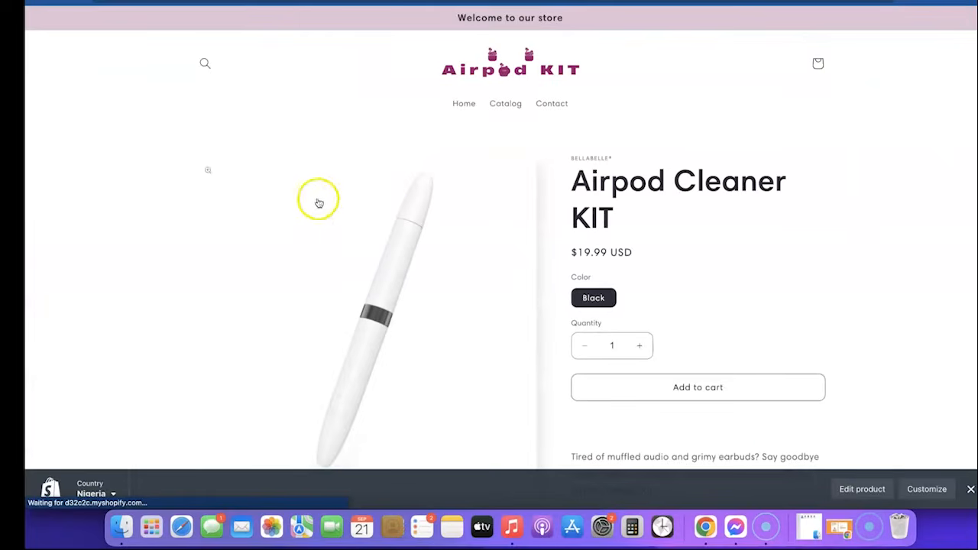
scroll(869, 476, "down", 4)
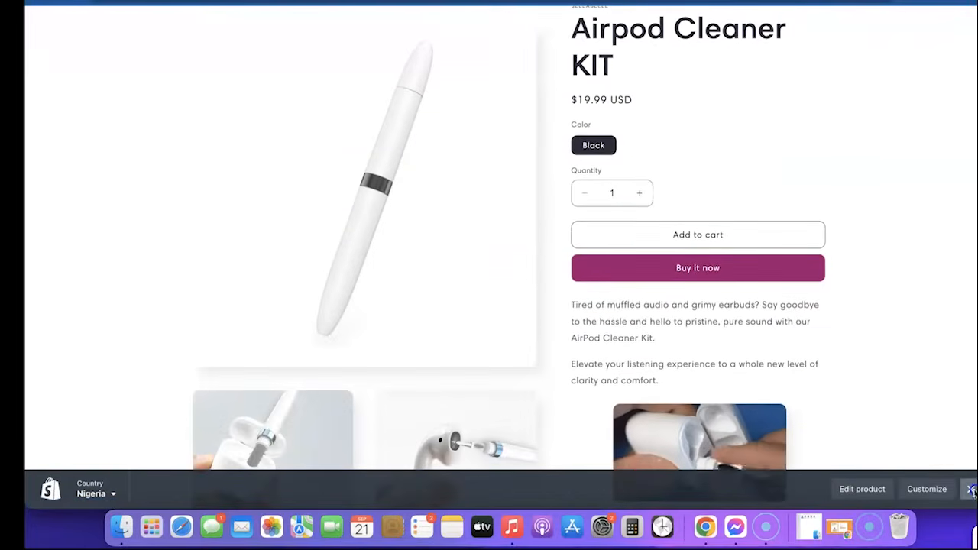
left_click(971, 490)
scroll(617, 306, "down", 10)
scroll(617, 306, "up", 15)
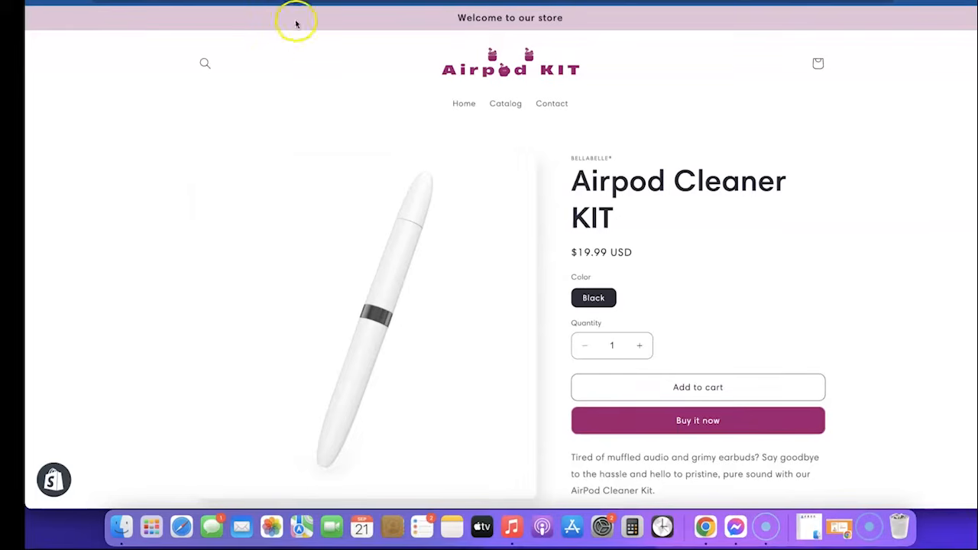
left_click(573, 2)
Uncheck Show dynamic checkout buttons on the Buy buttons block and save the template
scroll(654, 239, "down", 2)
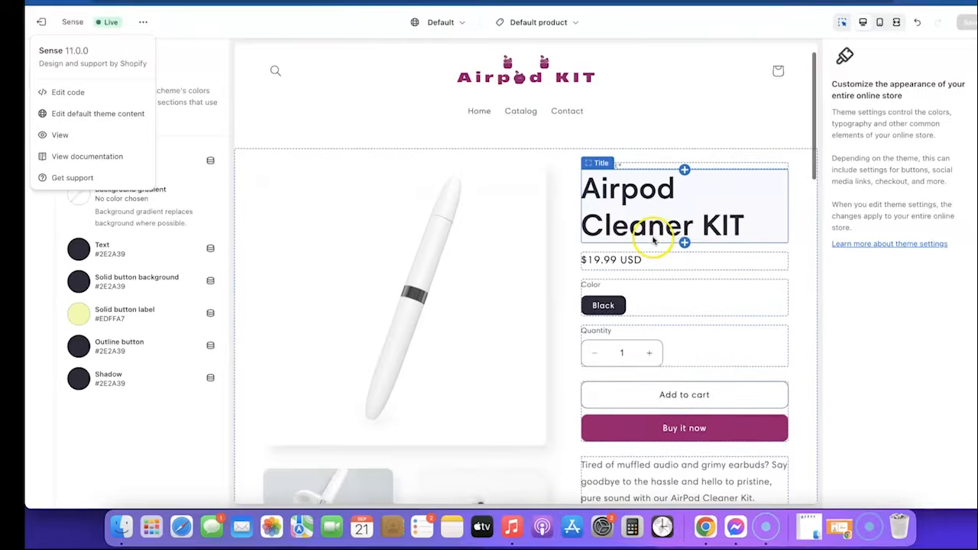
left_click(617, 336)
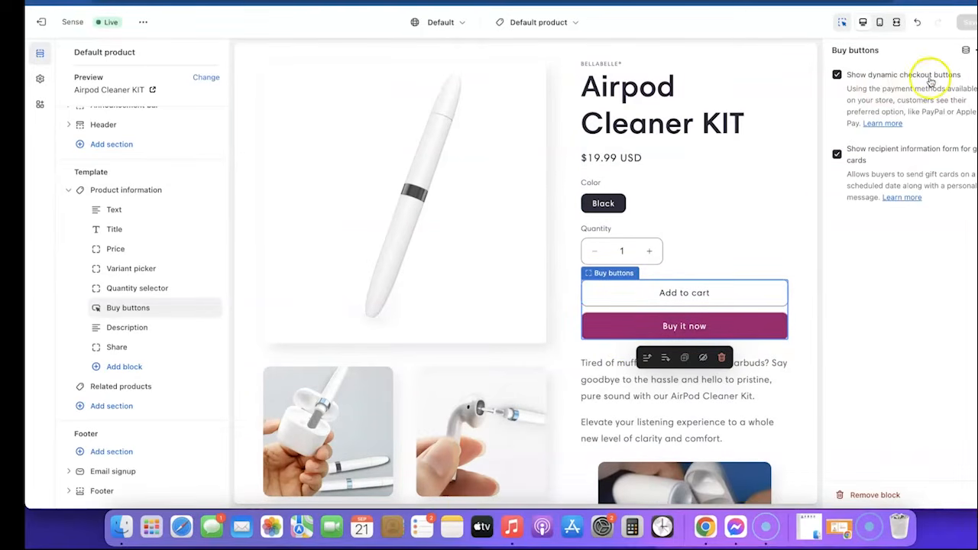
left_click(836, 74)
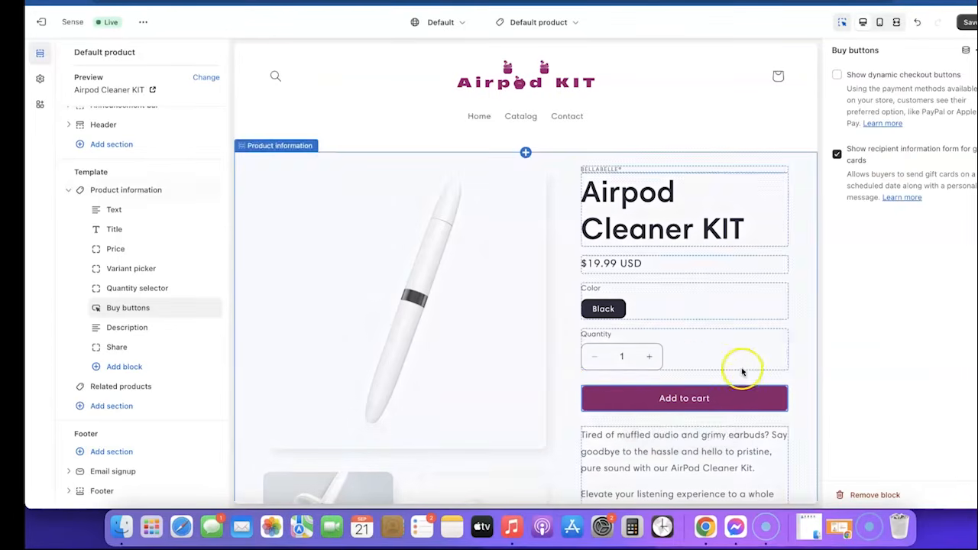
left_click(970, 22)
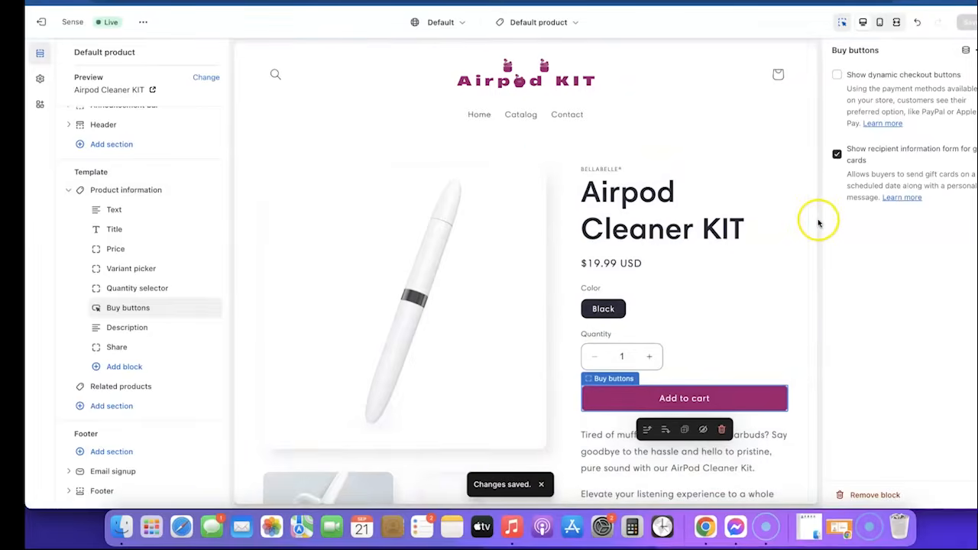
scroll(819, 223, "down", 14)
left_click(444, 0)
left_click(411, 1)
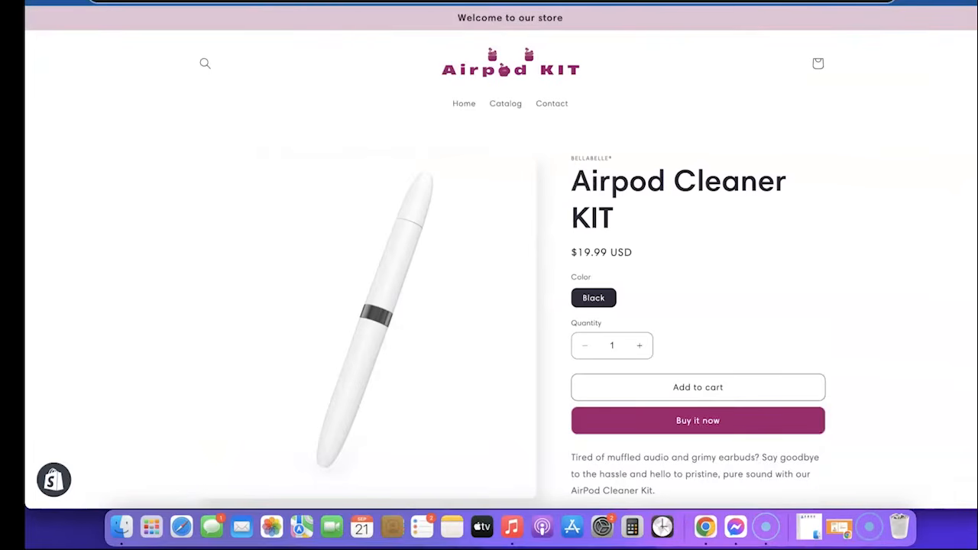
scroll(655, 103, "down", 5)
scroll(651, 142, "up", 3)
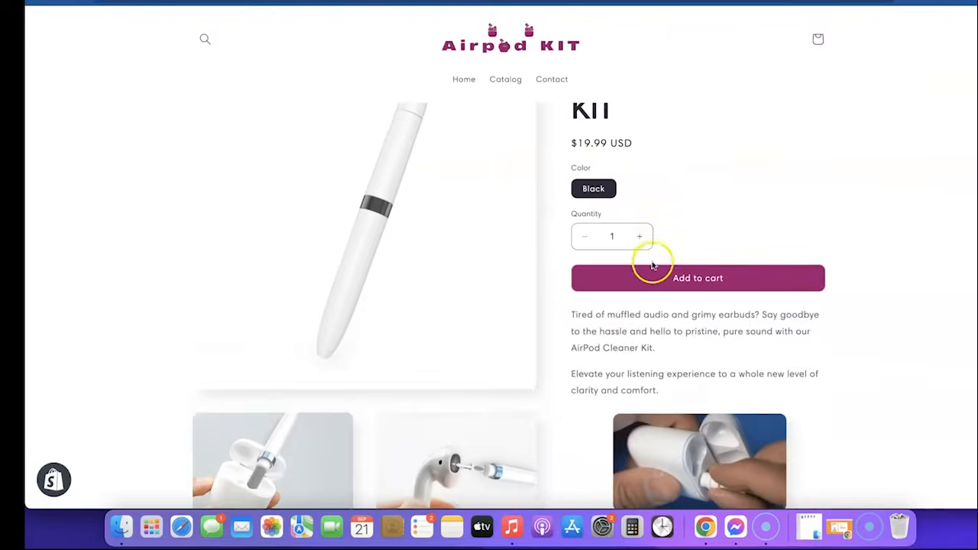
scroll(634, 234, "up", 2)
scroll(634, 236, "down", 12)
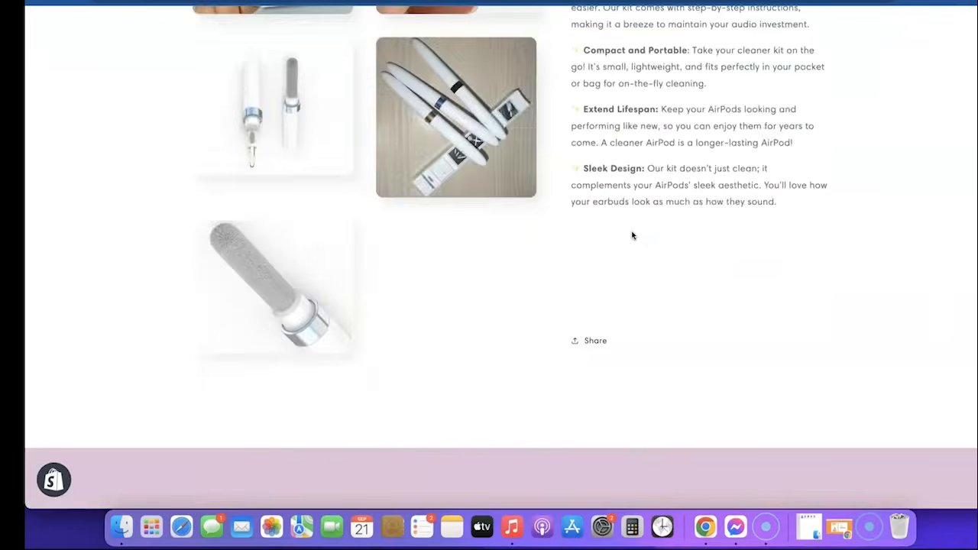
scroll(632, 236, "up", 12)
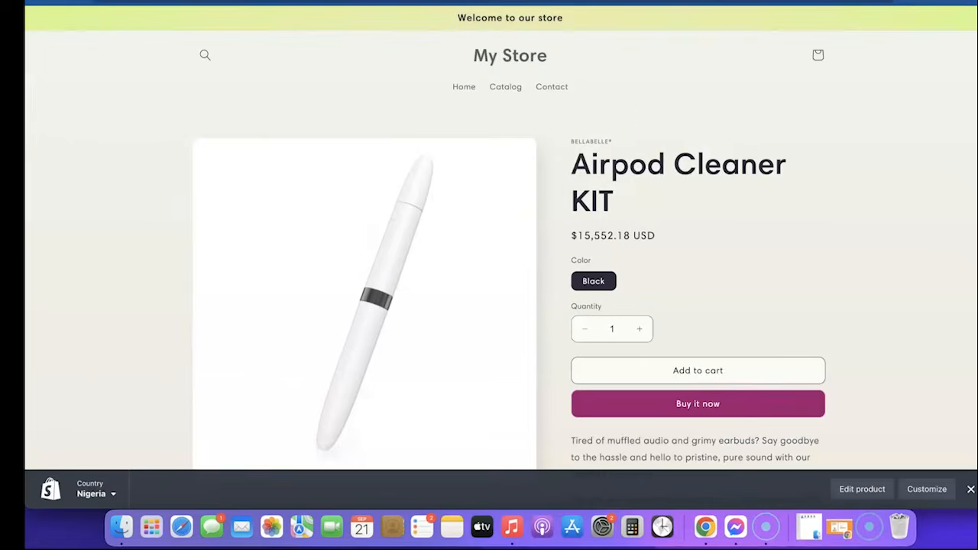
scroll(678, 253, "down", 1)
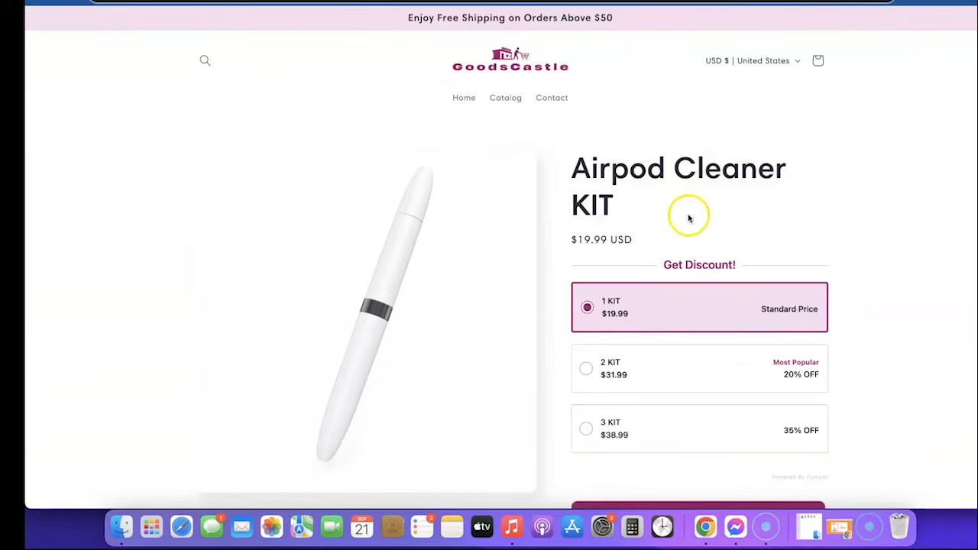
scroll(683, 221, "down", 1)
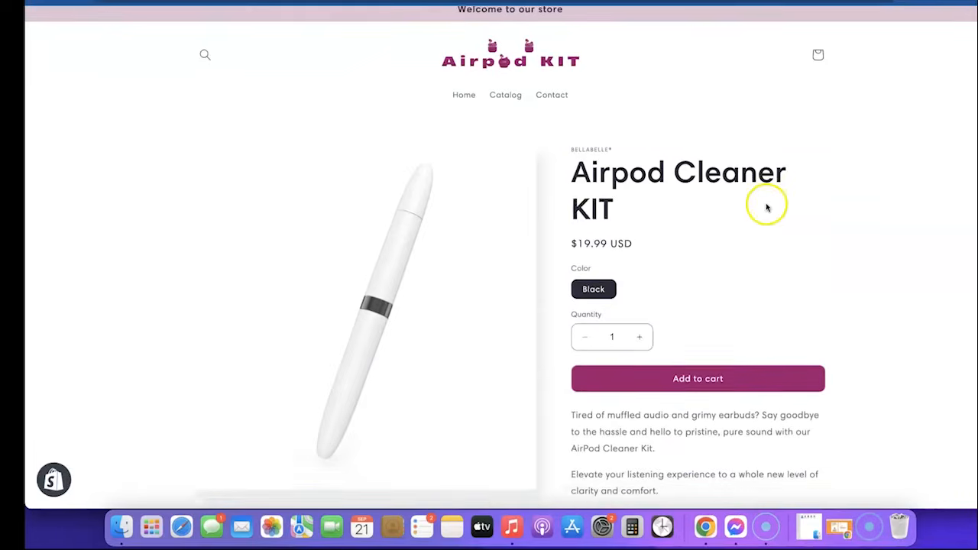
scroll(742, 208, "down", 5)
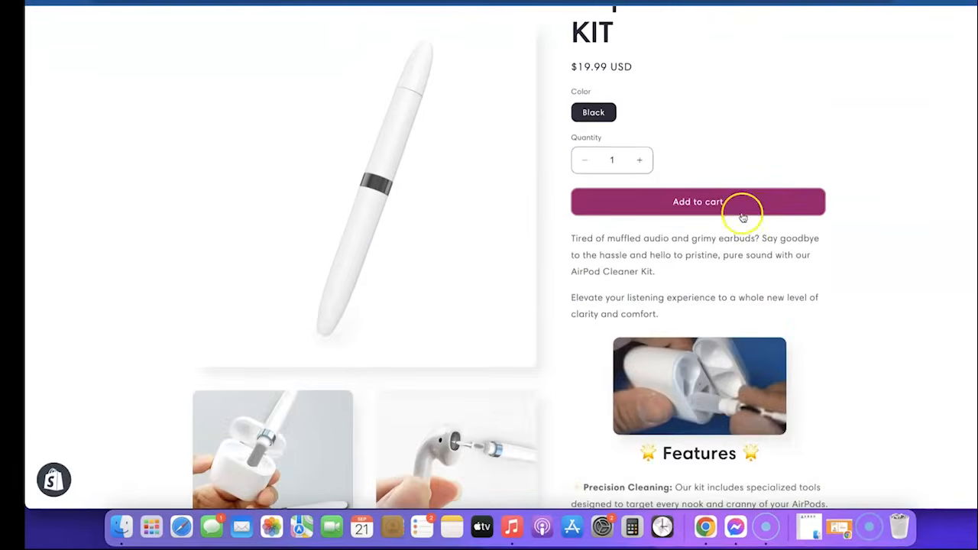
scroll(657, 343, "up", 5)
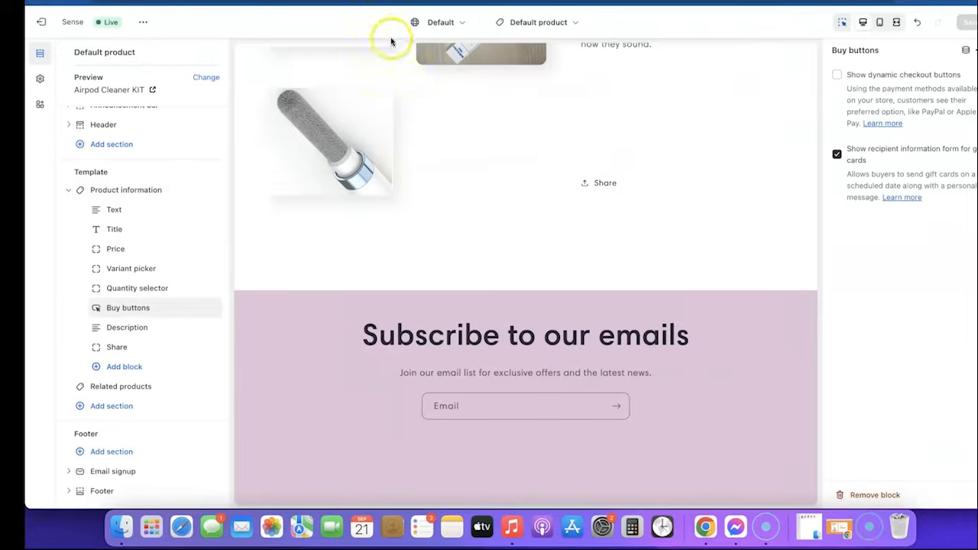
scroll(575, 201, "up", 10)
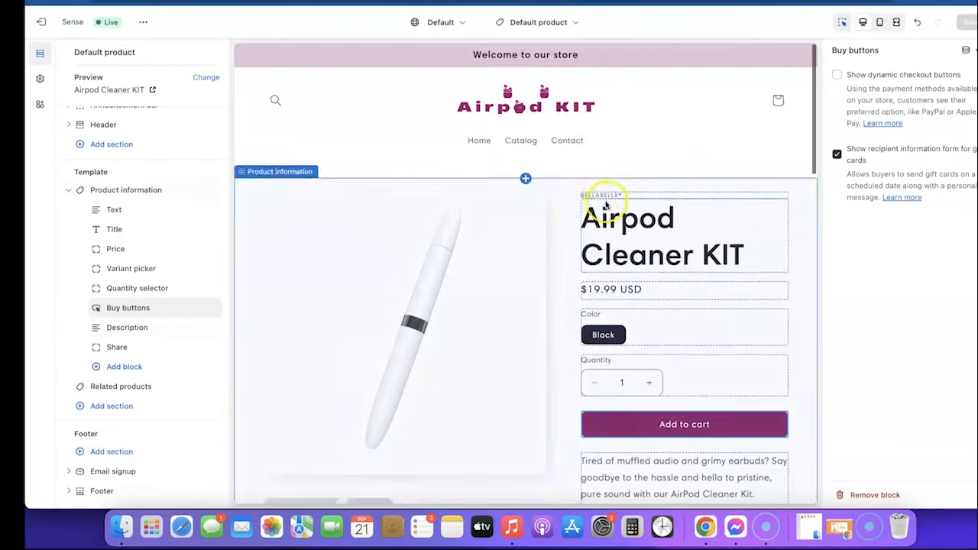
Switch to the Home page template and select its Image with text section
left_click(566, 23)
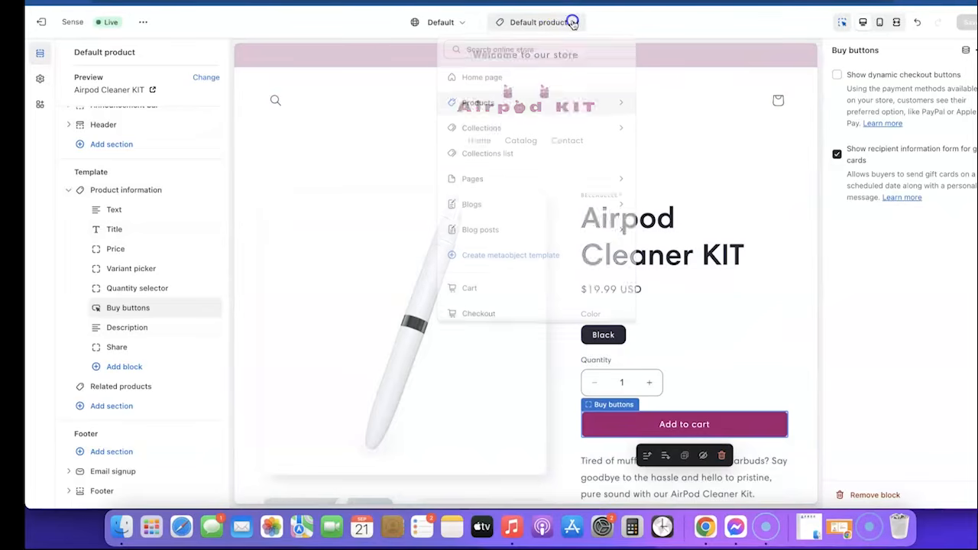
left_click(490, 78)
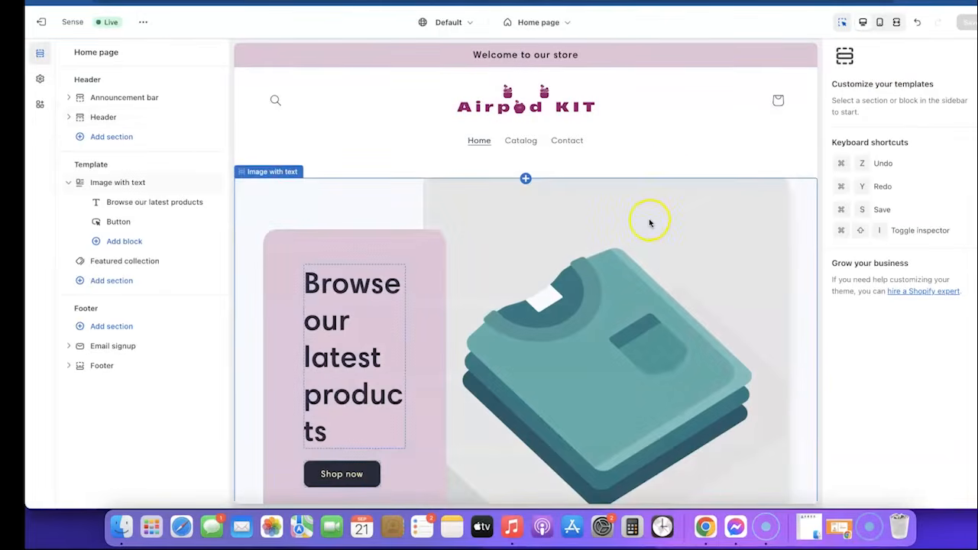
scroll(644, 218, "down", 3)
scroll(644, 218, "down", 5)
scroll(644, 218, "up", 15)
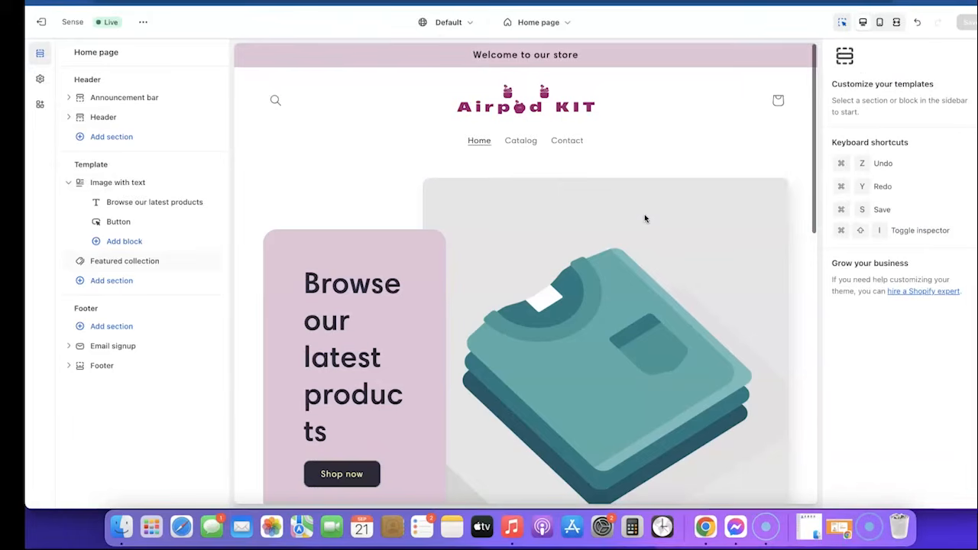
scroll(656, 295, "down", 3)
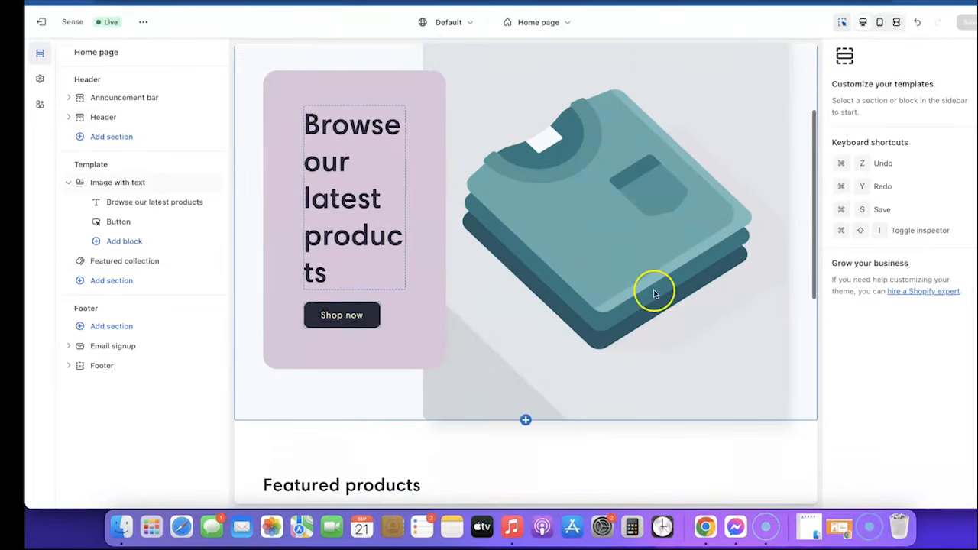
left_click(603, 225)
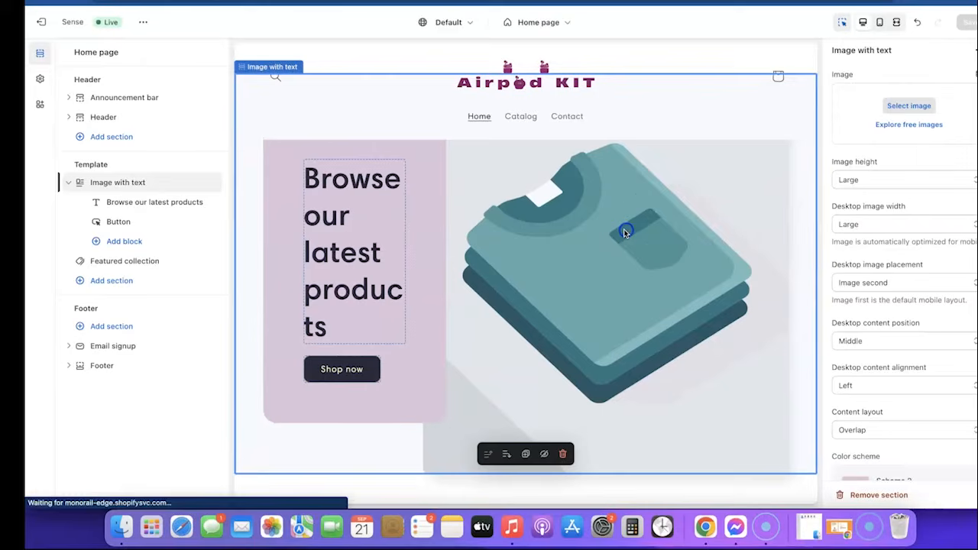
Use the Phones & Cases free photo of a woman with her phone, then save
left_click(909, 124)
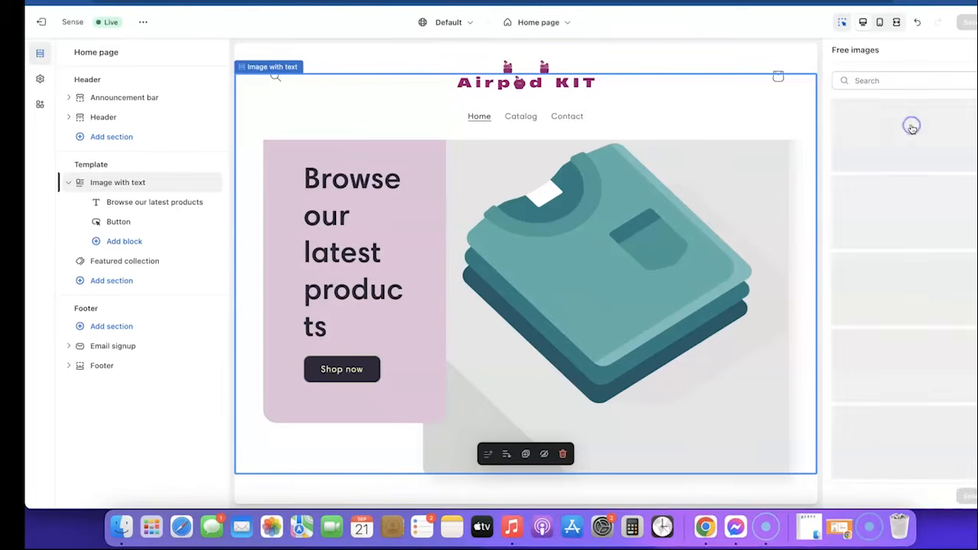
scroll(923, 197, "down", 10)
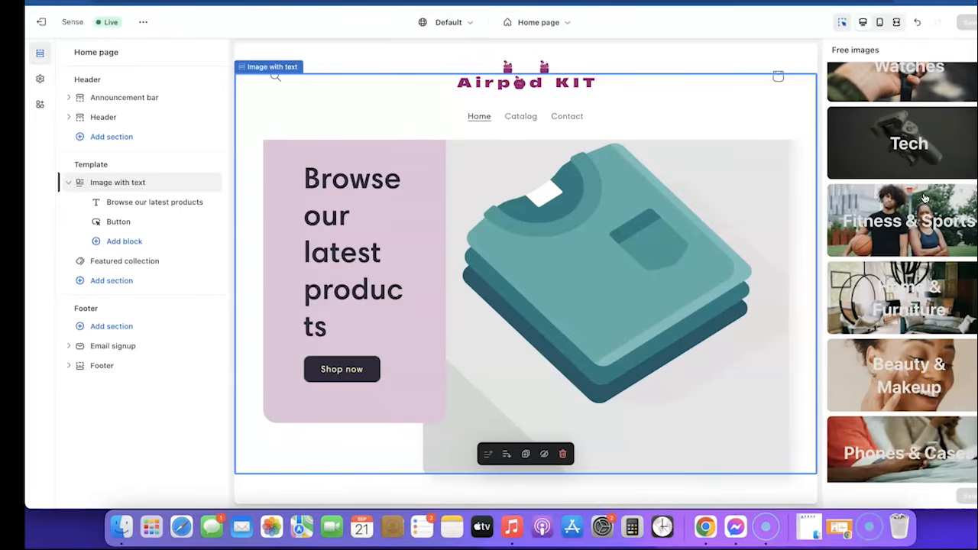
scroll(924, 197, "down", 5)
left_click(922, 219)
left_click(859, 120)
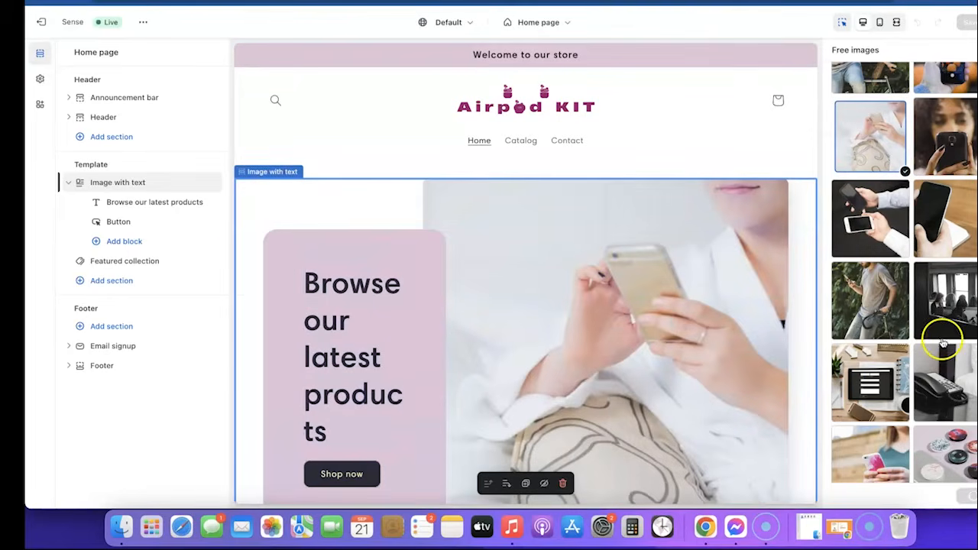
scroll(603, 323, "down", 3)
scroll(602, 323, "up", 3)
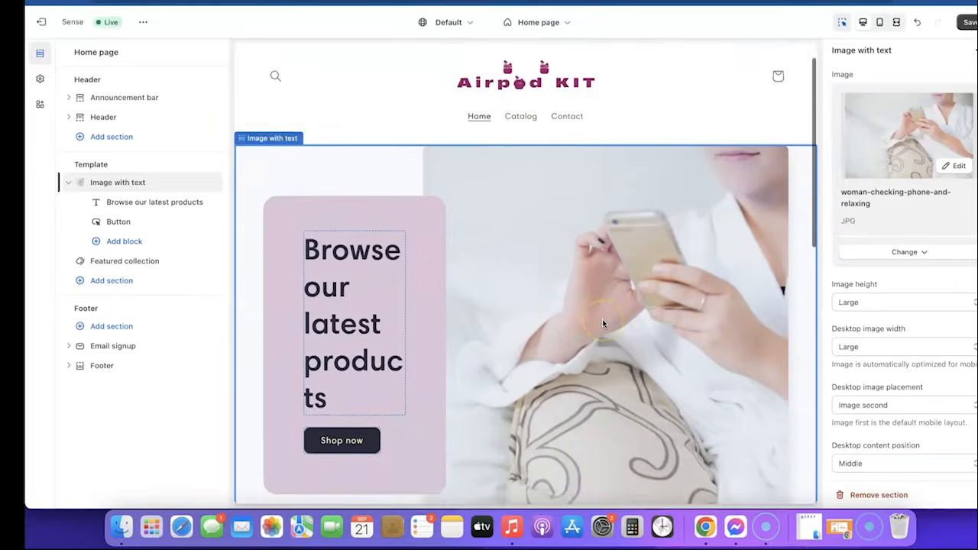
scroll(602, 319, "up", 1)
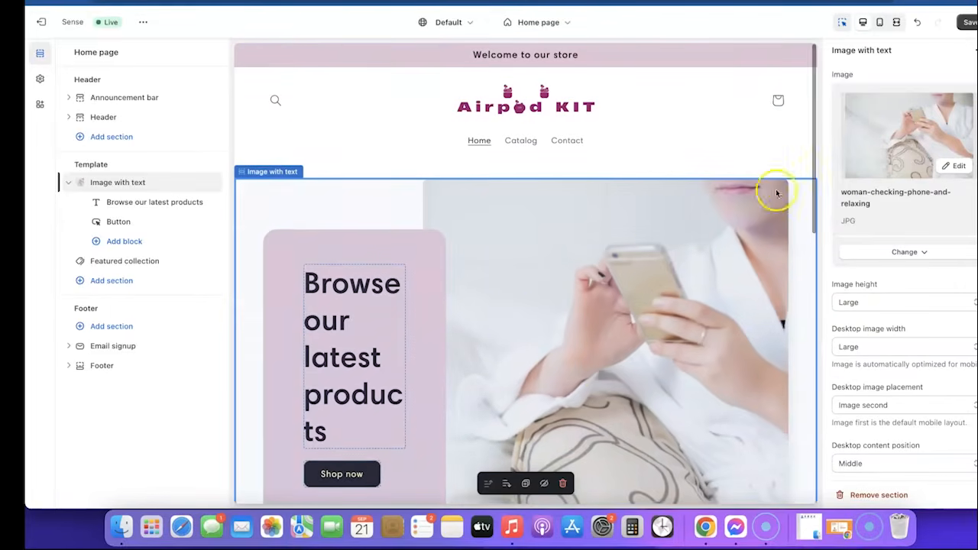
left_click(969, 23)
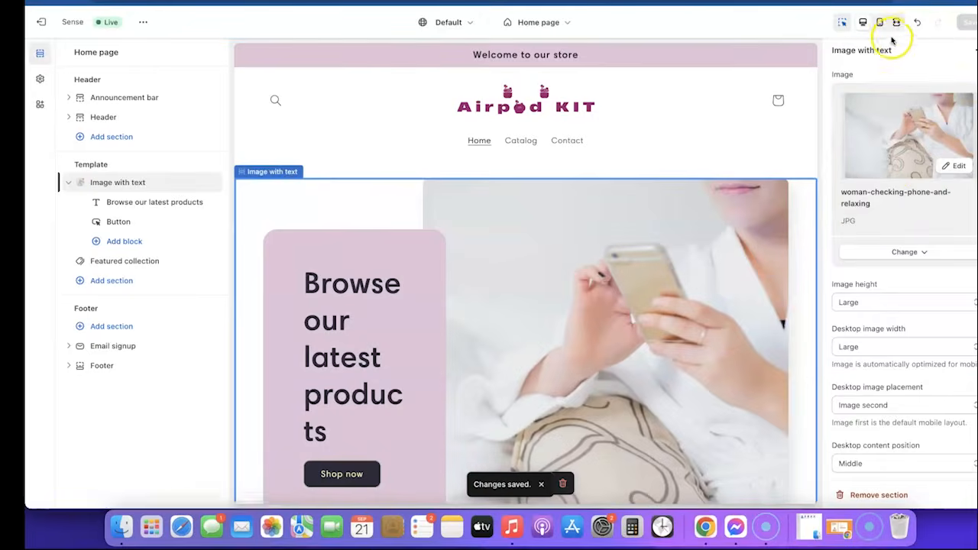
Review the home page in the mobile preview, then switch back to desktop
left_click(879, 24)
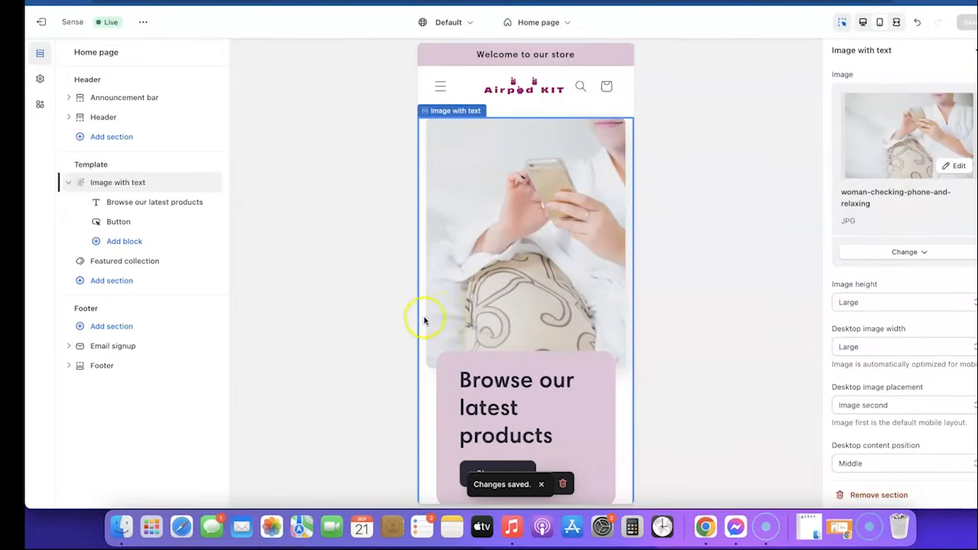
scroll(524, 229, "down", 5)
scroll(497, 321, "up", 5)
scroll(522, 237, "down", 10)
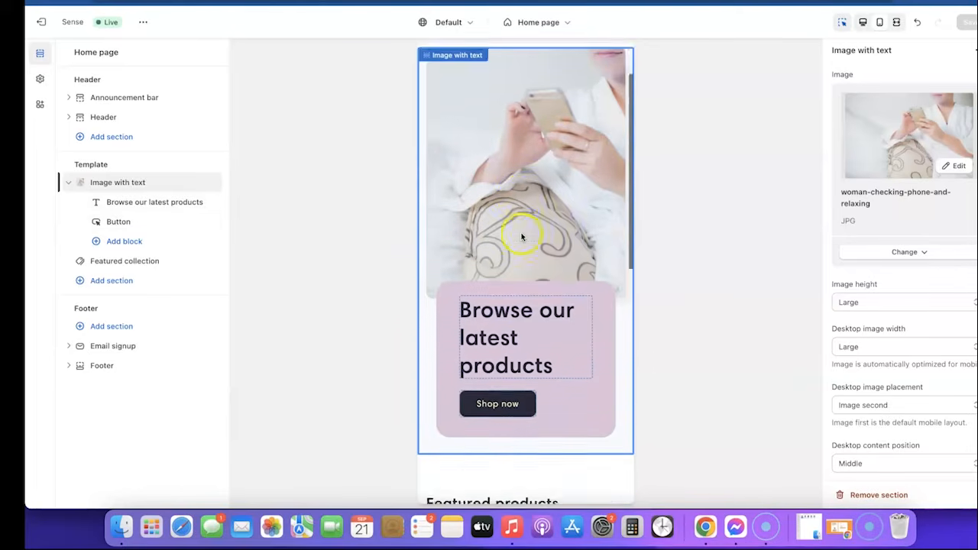
scroll(522, 237, "down", 7)
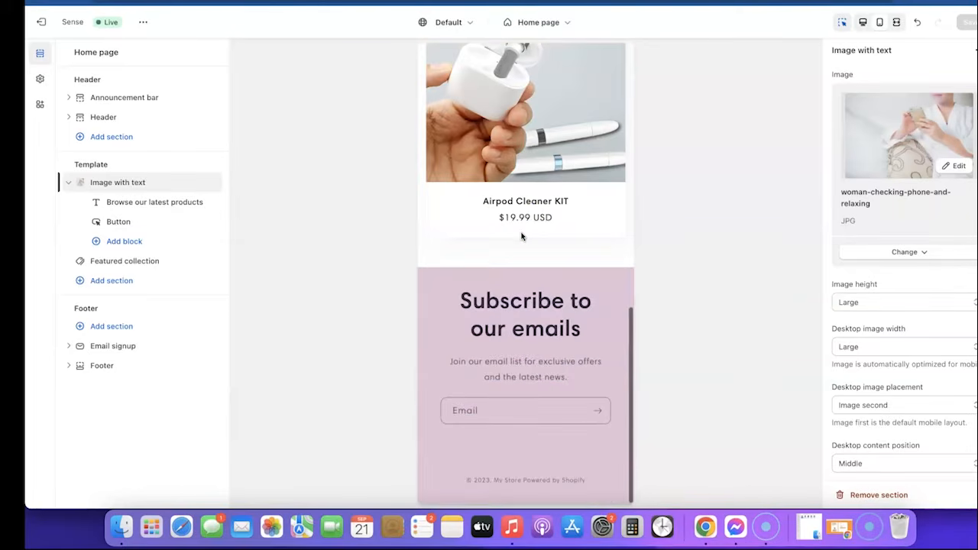
scroll(521, 241, "up", 17)
left_click(800, 48)
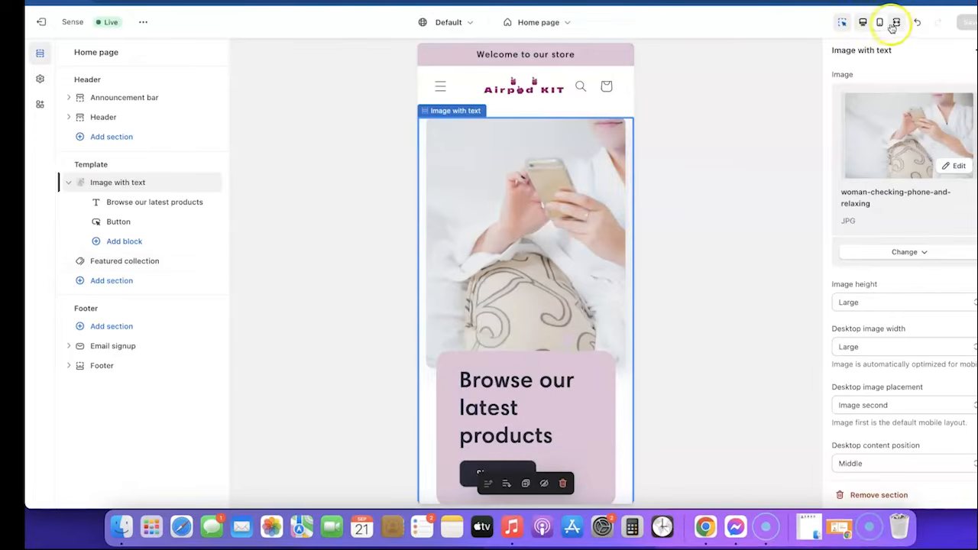
left_click(866, 23)
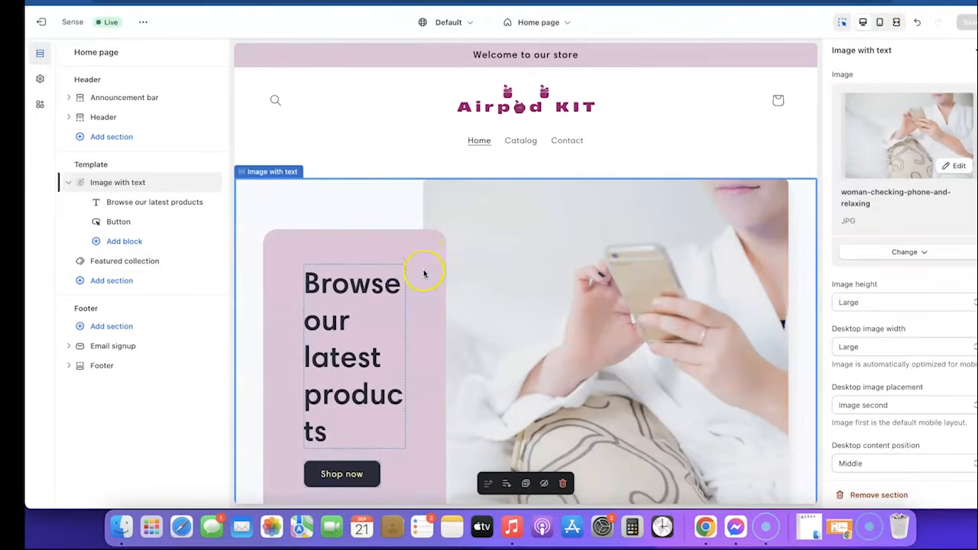
Select the Featured products section and open the Airpod Cleaner KIT product page
scroll(425, 260, "down", 5)
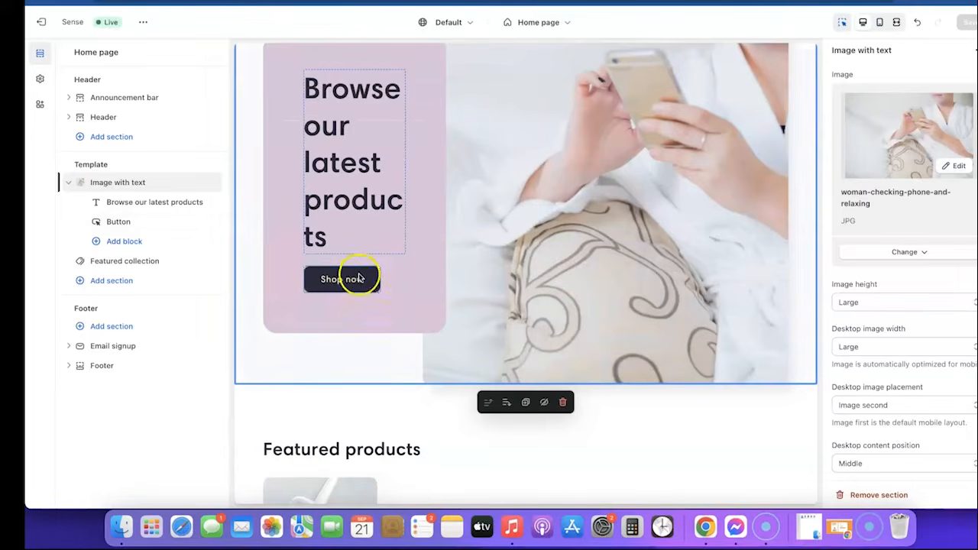
scroll(463, 293, "down", 5)
scroll(462, 293, "up", 3)
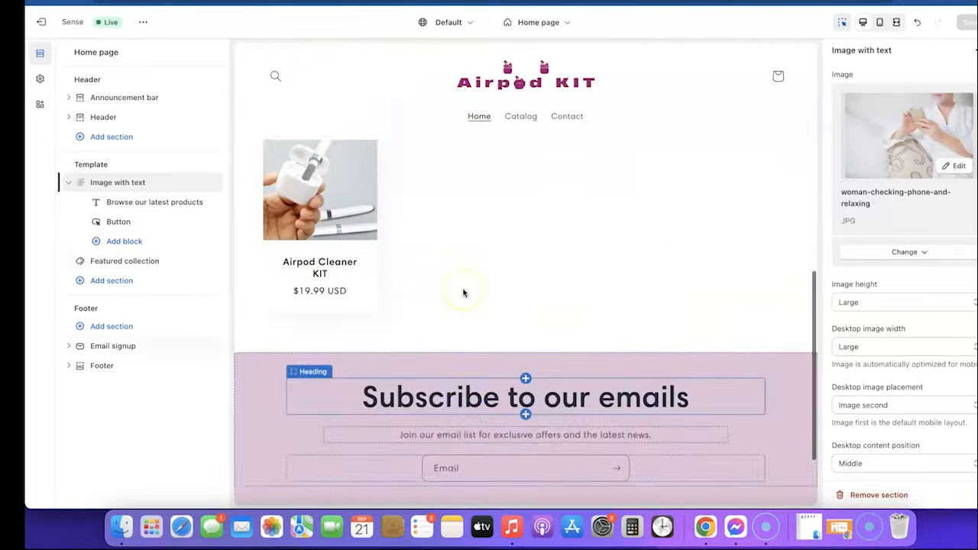
scroll(460, 294, "down", 3)
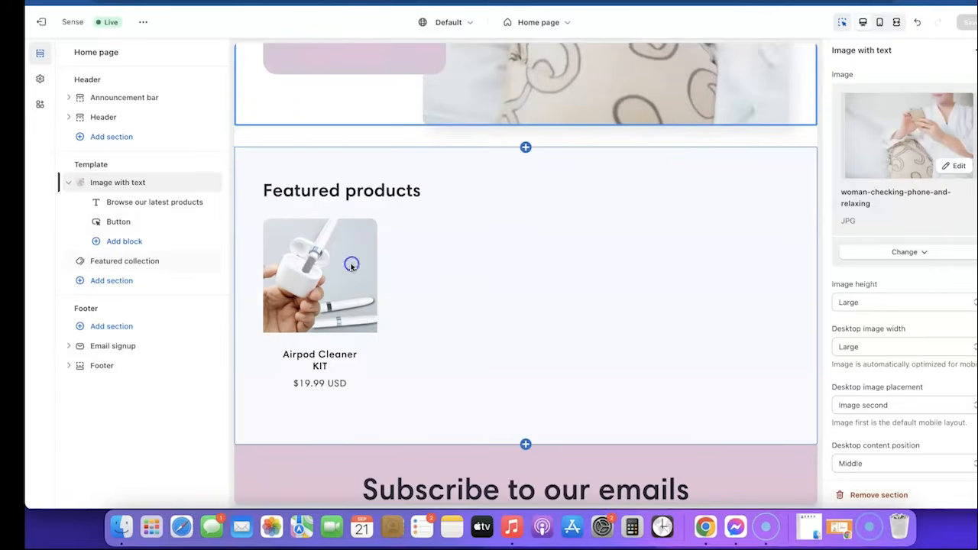
left_click(352, 266)
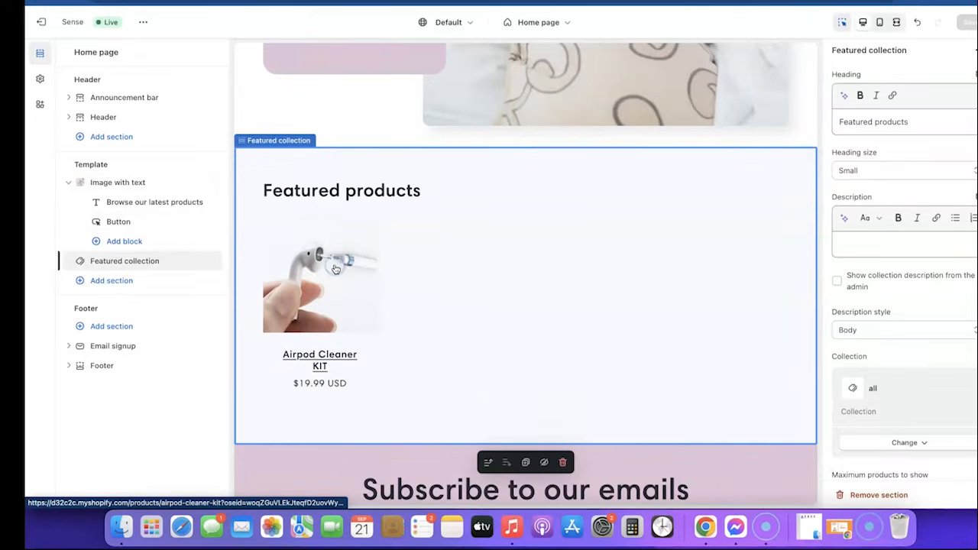
left_click(335, 266)
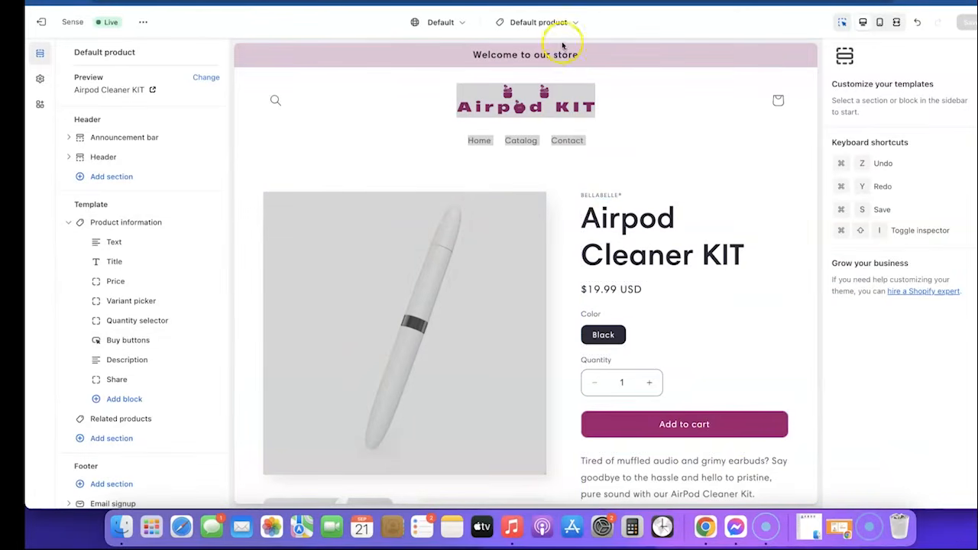
Switch the theme editor back to the Home page template
left_click(563, 16)
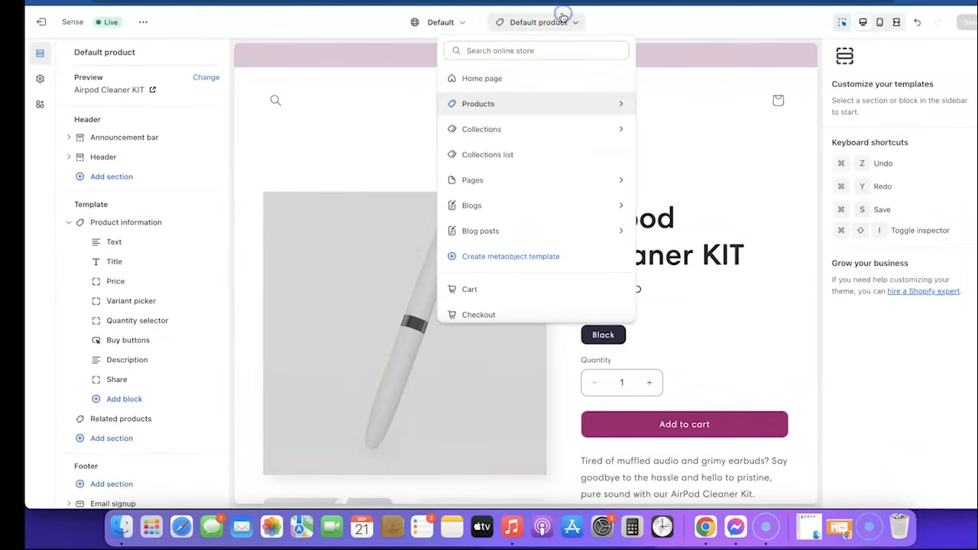
left_click(474, 78)
scroll(436, 245, "down", 5)
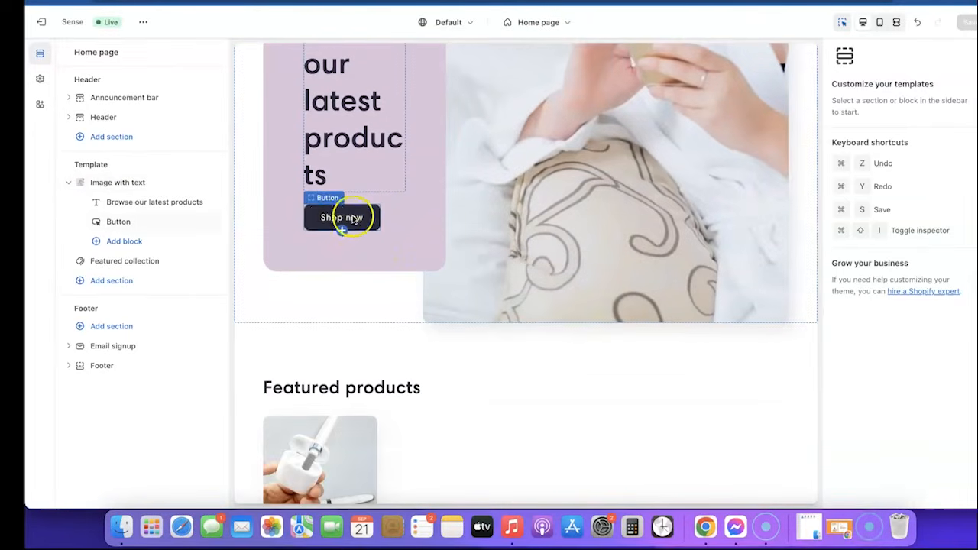
scroll(338, 219, "up", 5)
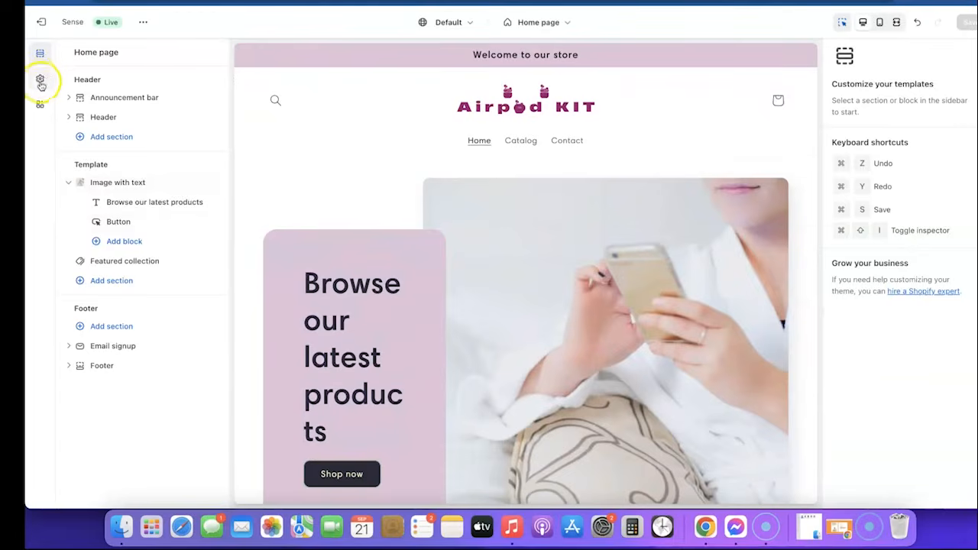
Set Scheme 2's solid button background to magenta #9B046F and save the theme
left_click(38, 79)
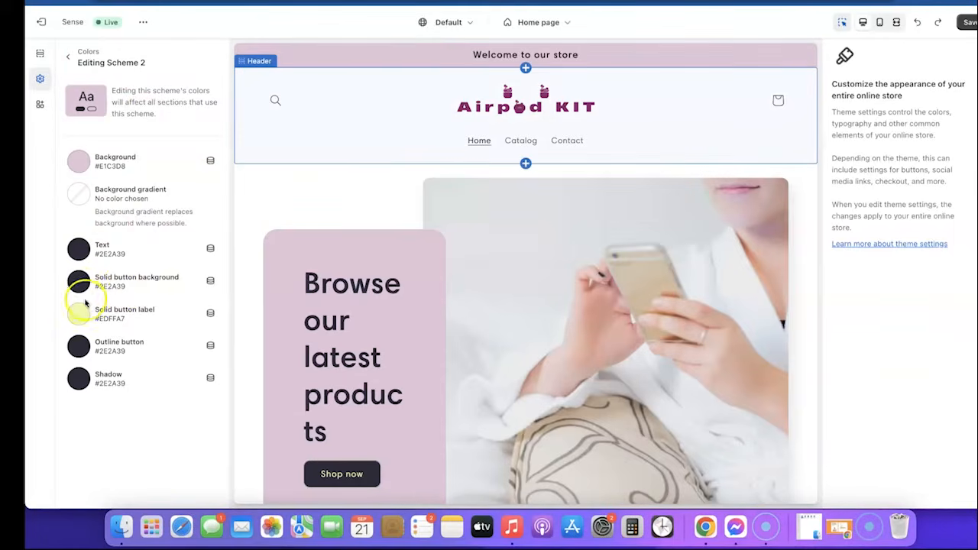
left_click(79, 283)
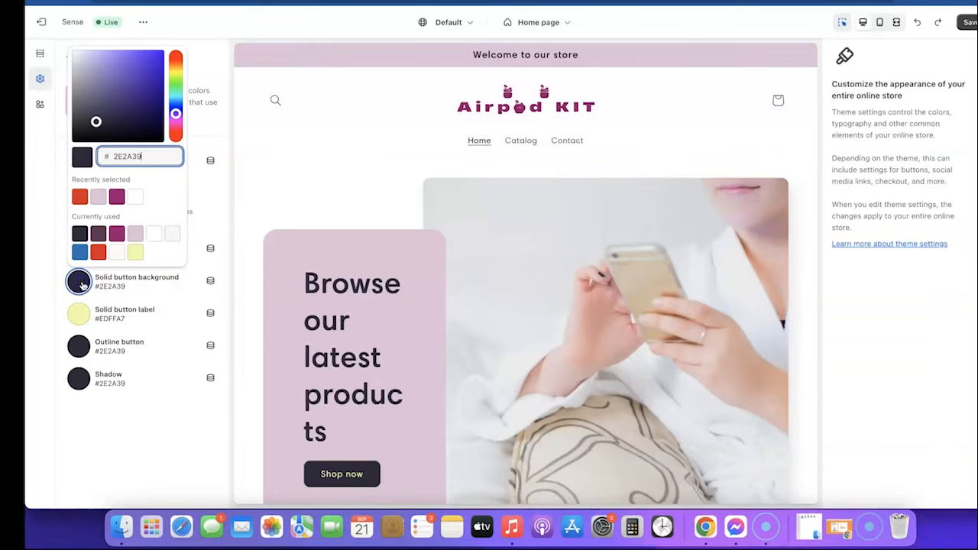
left_click(117, 197)
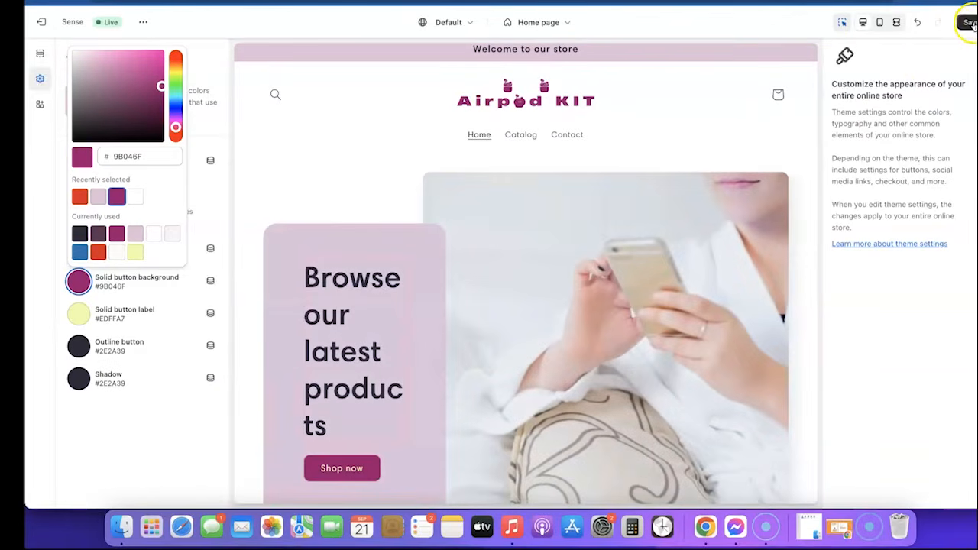
left_click(970, 23)
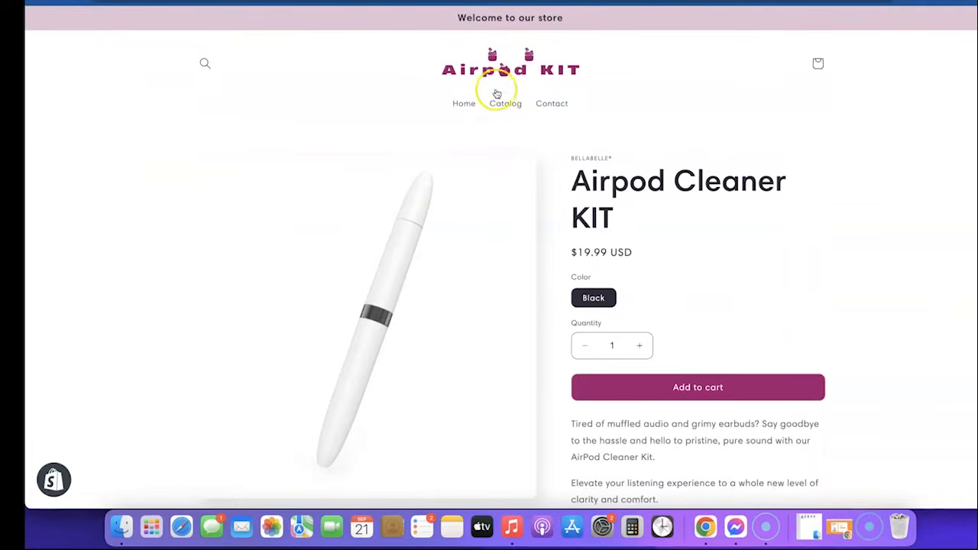
left_click(495, 71)
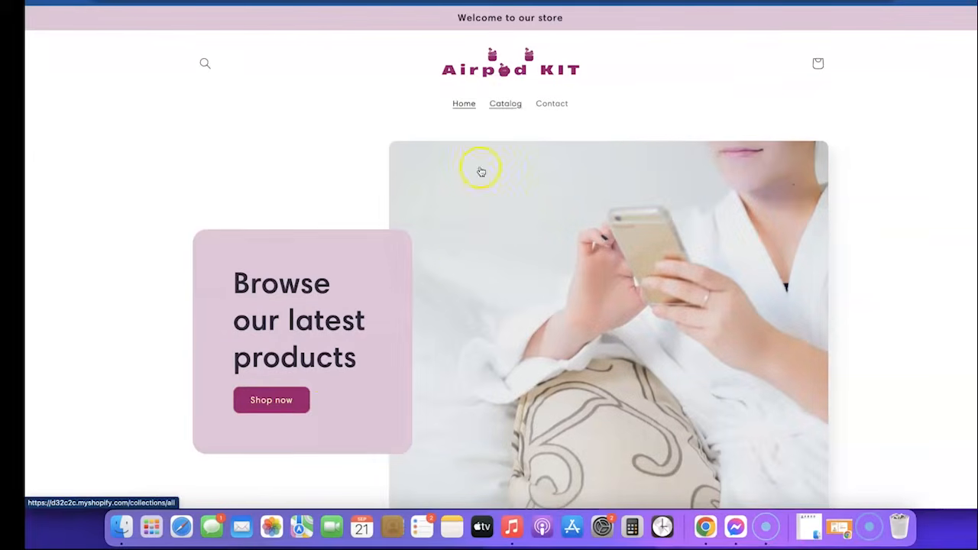
scroll(565, 369, "down", 1)
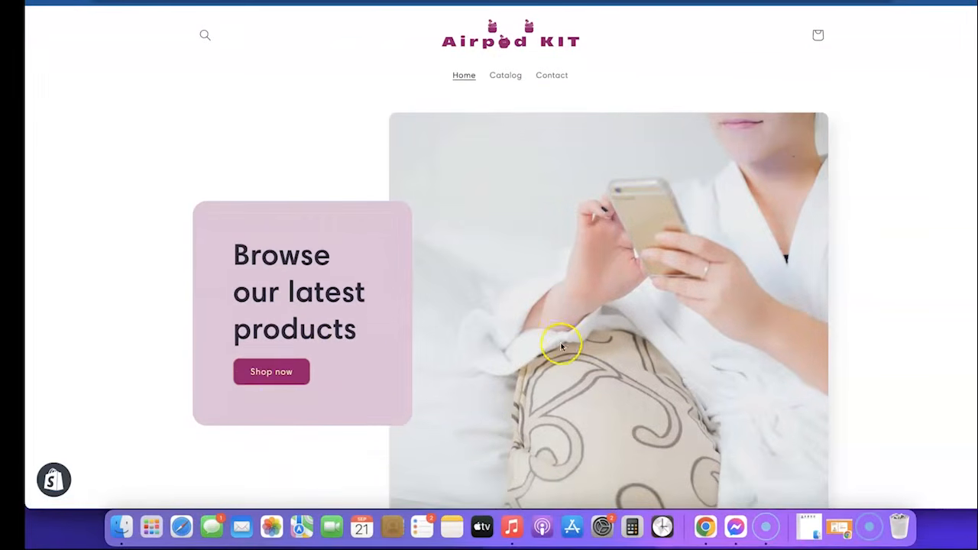
scroll(587, 316, "down", 10)
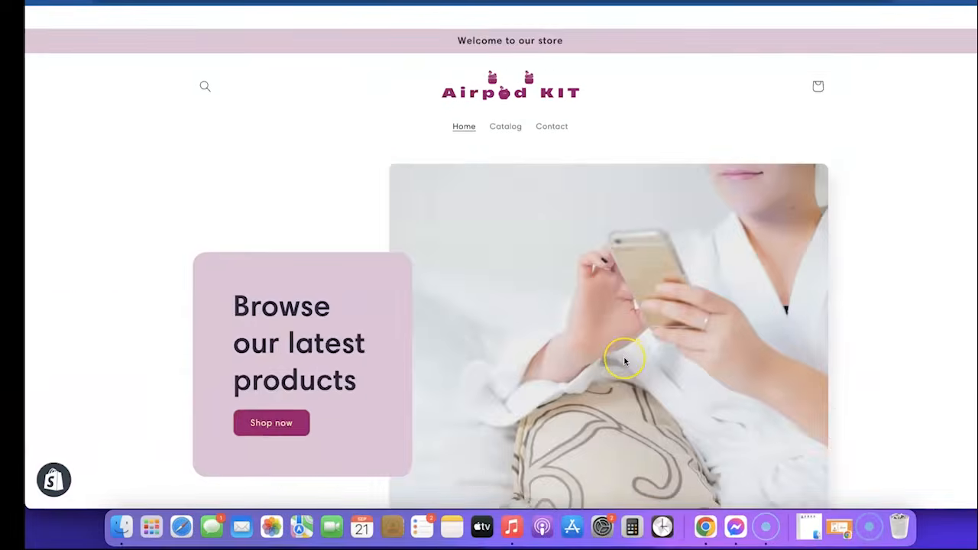
scroll(625, 362, "down", 10)
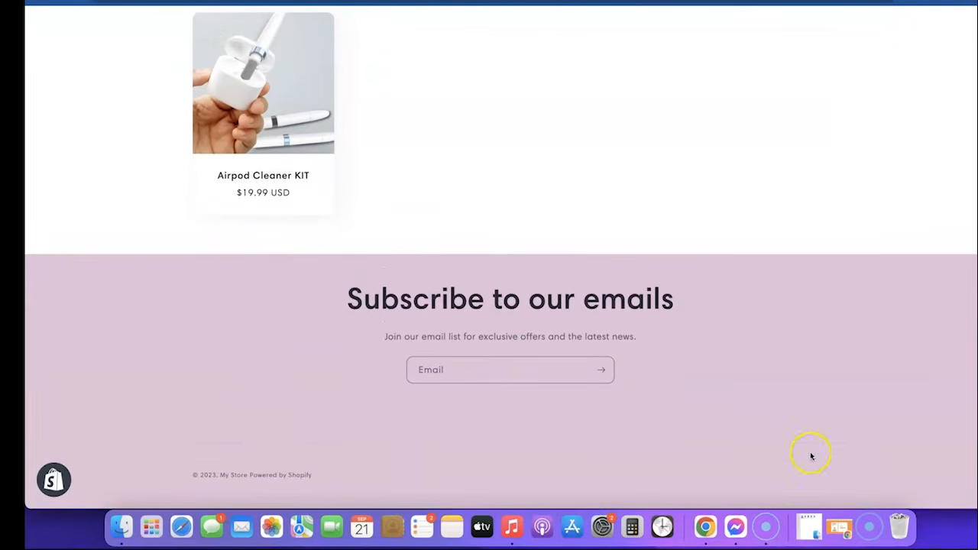
scroll(264, 359, "up", 10)
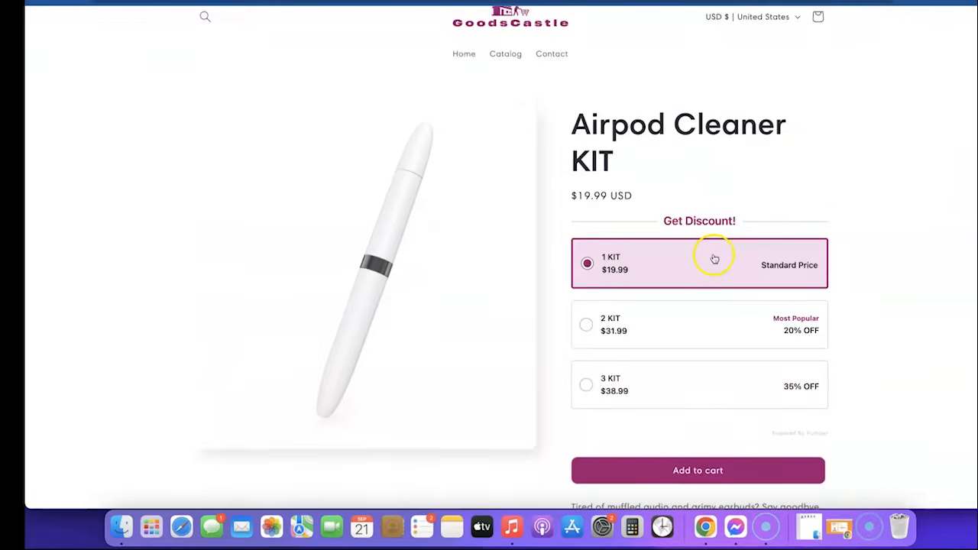
Return to the colour schemes overview and exit the theme editor
scroll(688, 283, "down", 1)
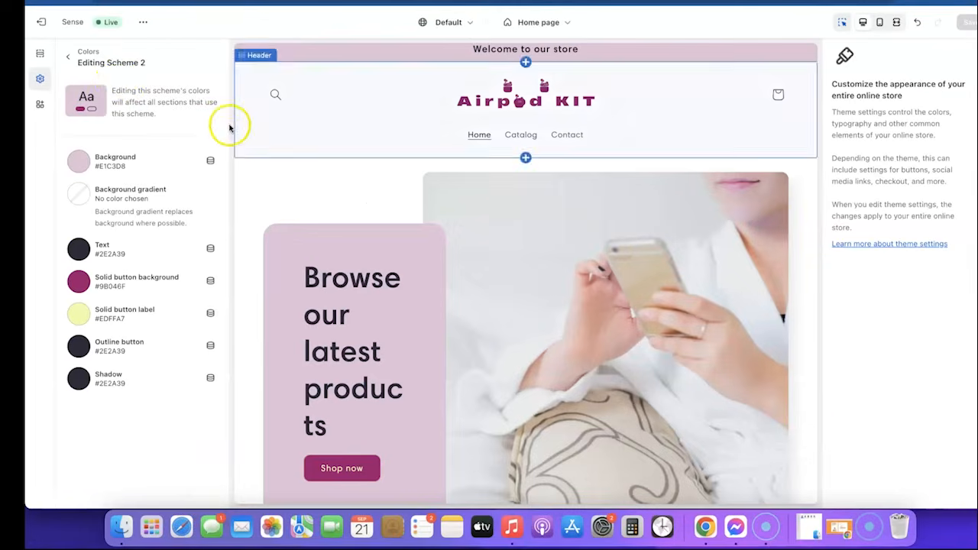
left_click(70, 54)
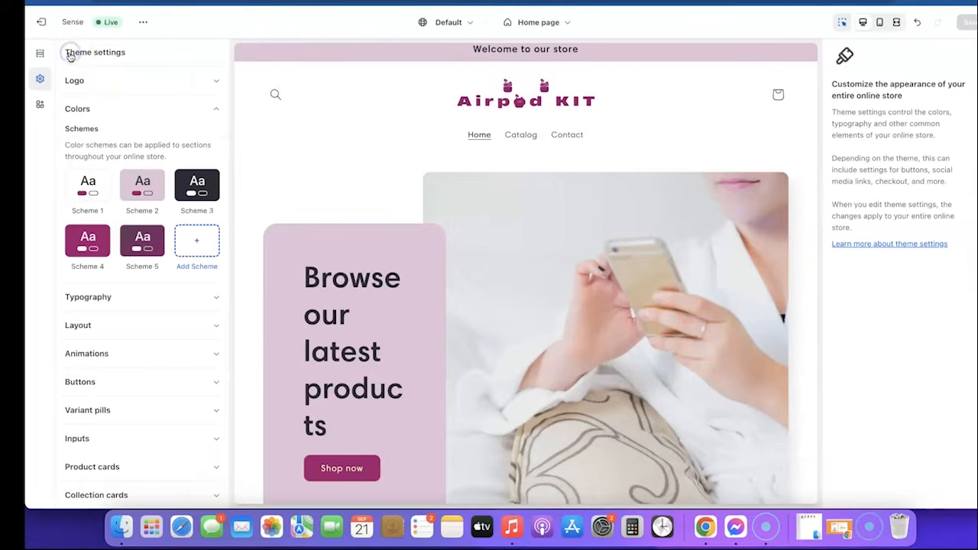
left_click(41, 22)
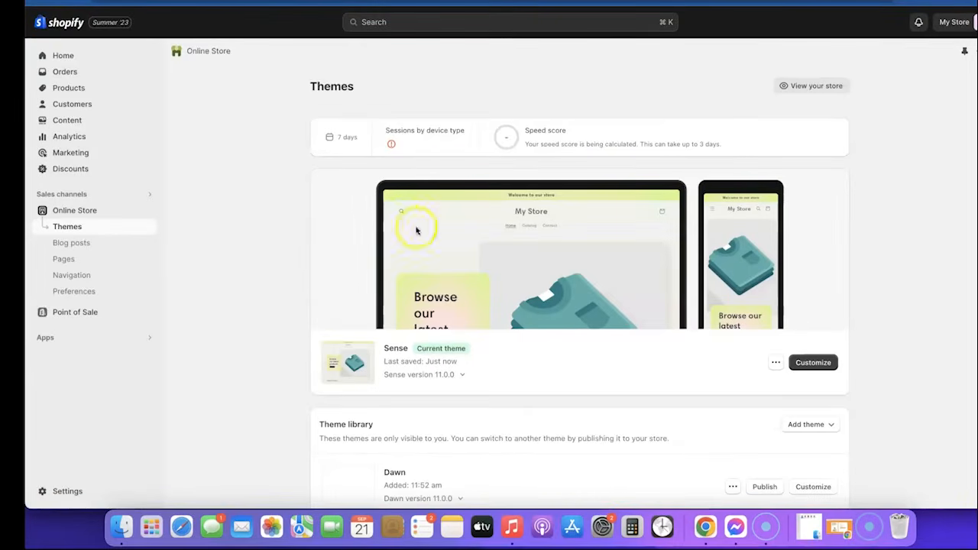
Go to the admin's Apps section, view the recommended apps, and reach the Shopify App Store
left_click(47, 340)
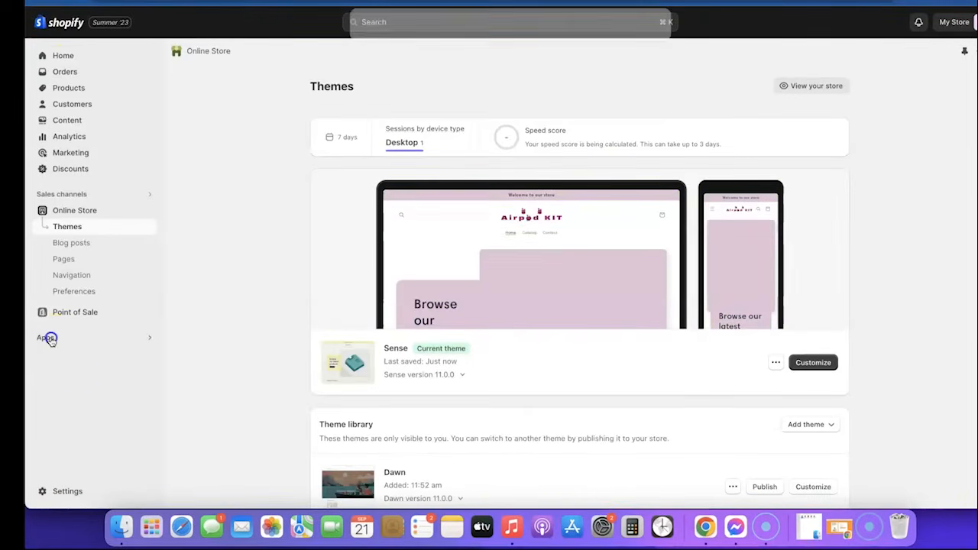
left_click(397, 120)
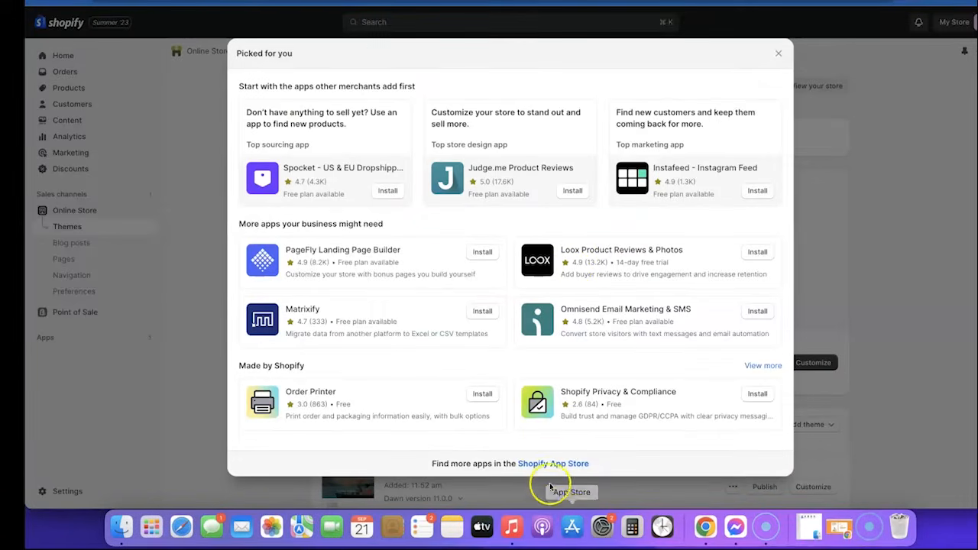
left_click(550, 464)
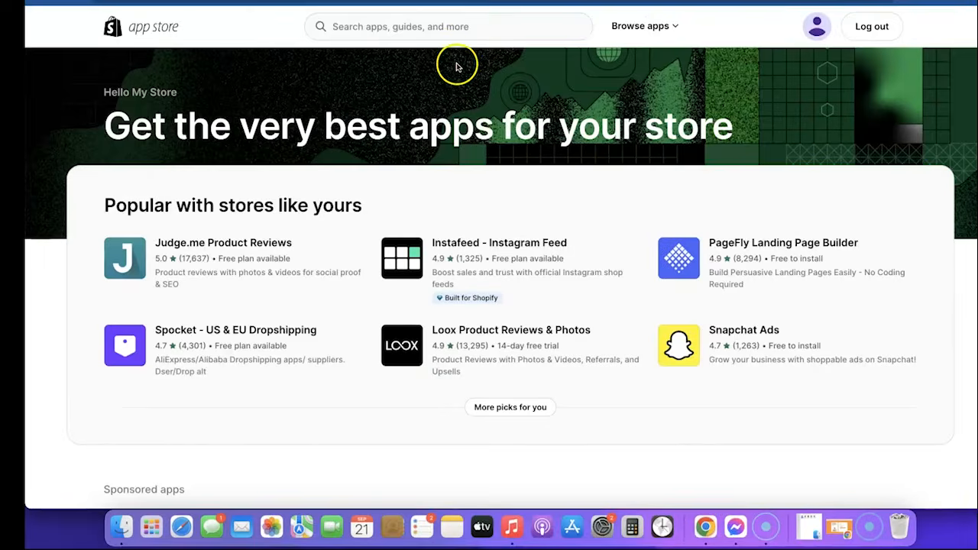
Search the App Store for 'Pumper' and install Pumper Bundle Quantity Breaks on the store
left_click(448, 27)
type("Pumper")
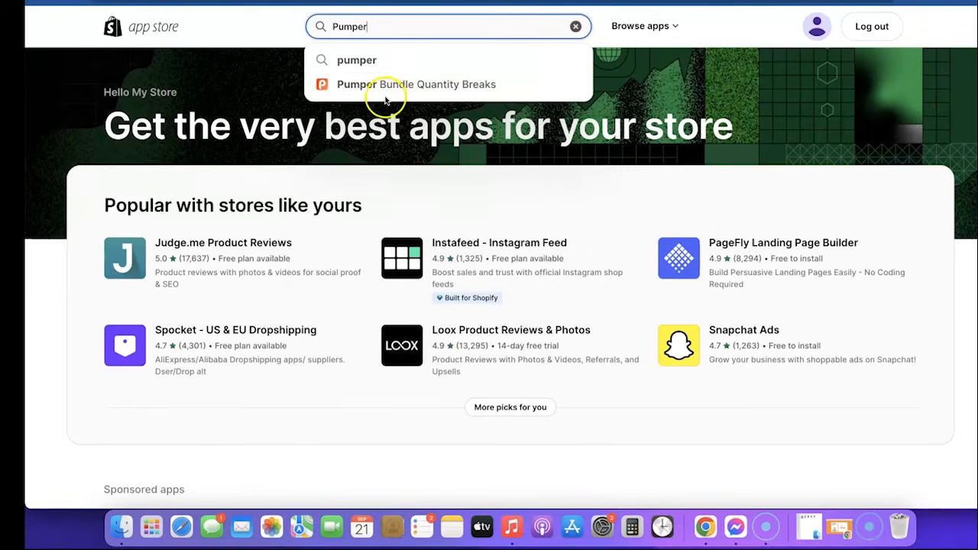
left_click(462, 85)
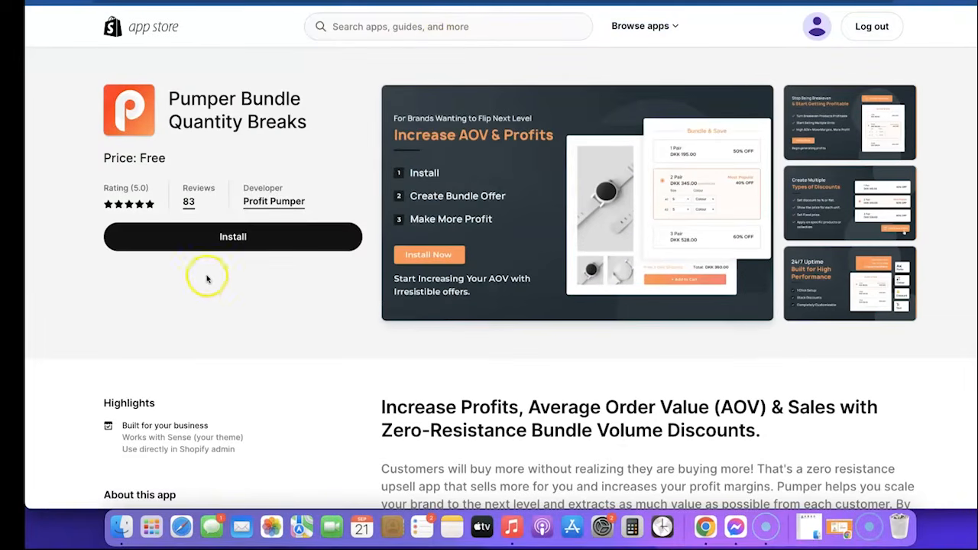
left_click(230, 236)
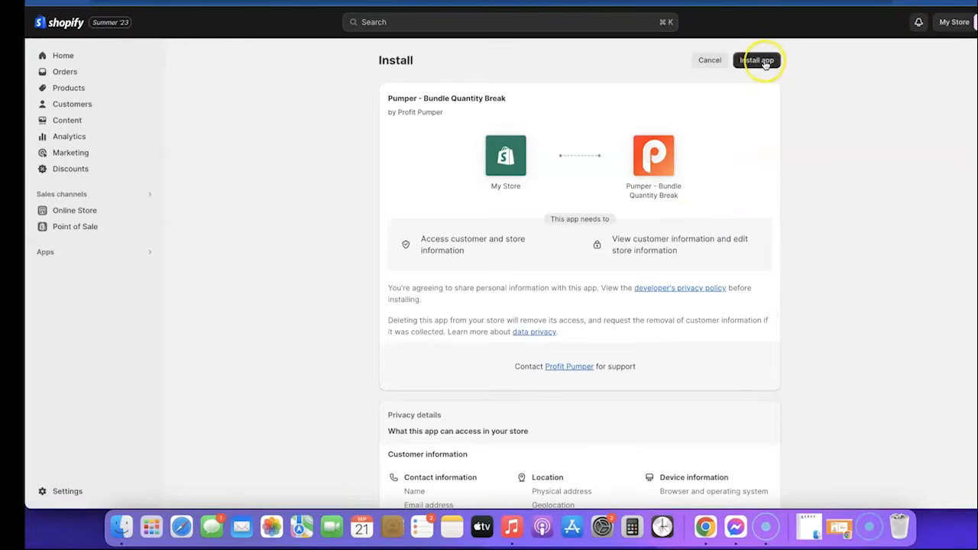
left_click(766, 61)
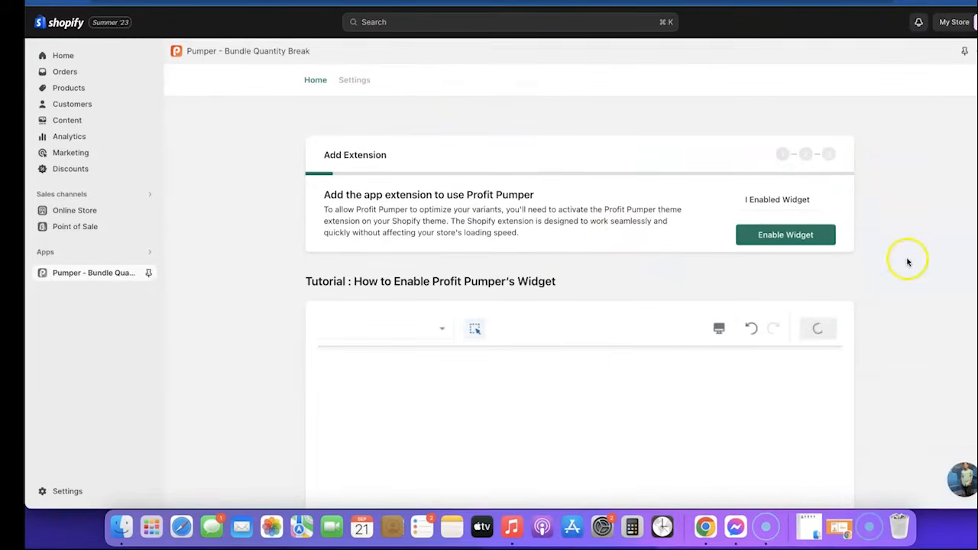
Enable the Profit Pumper app embed in the theme, save, and confirm it's enabled
left_click(784, 234)
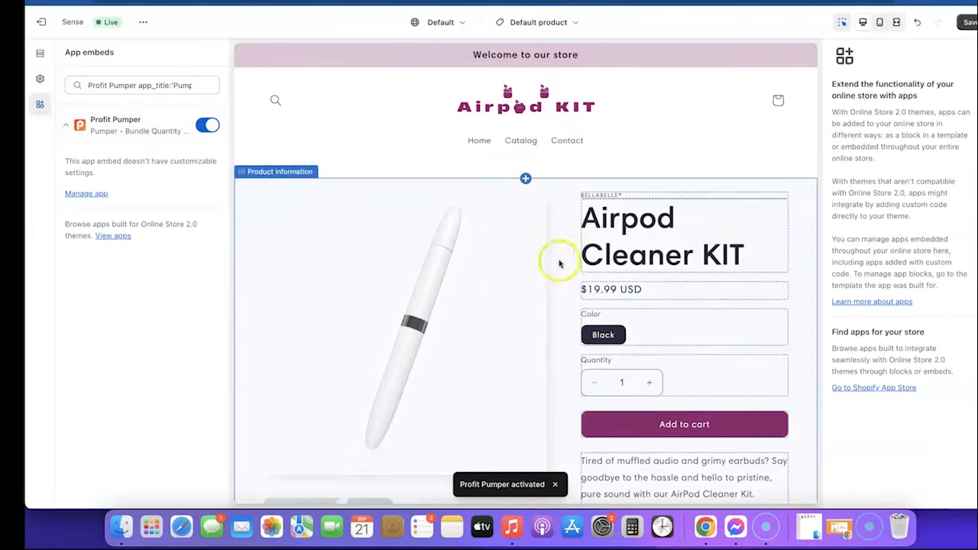
left_click(969, 21)
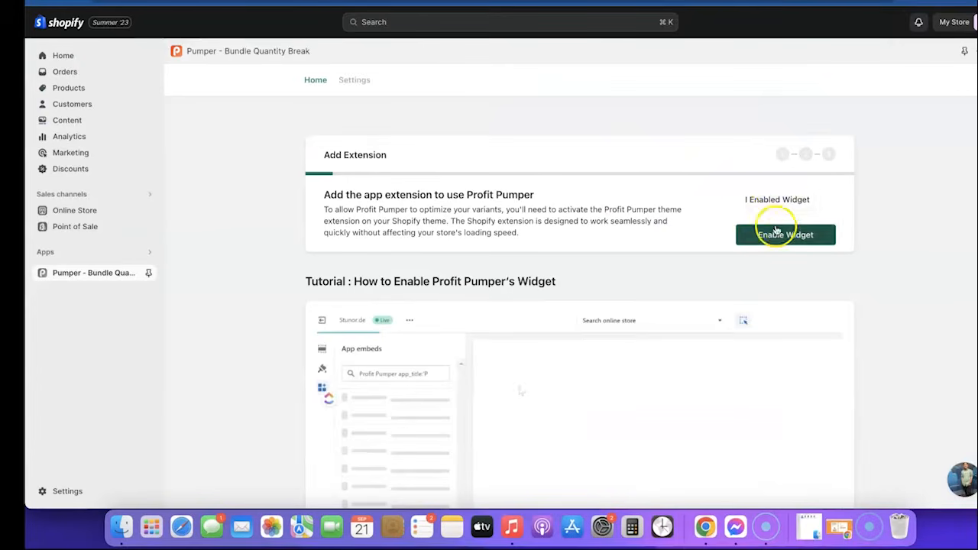
left_click(776, 201)
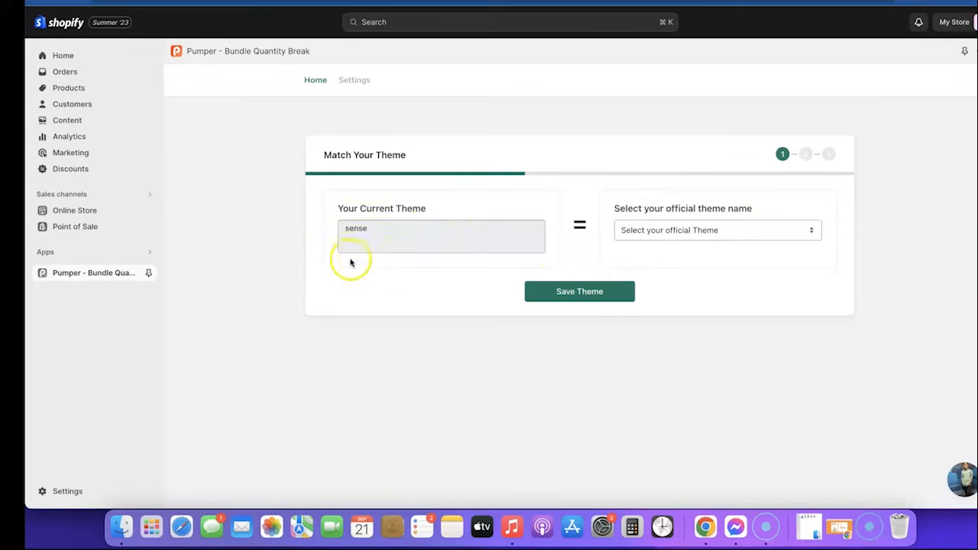
Match Pumper to the sense theme, save it, and begin a new offer
left_click(731, 231)
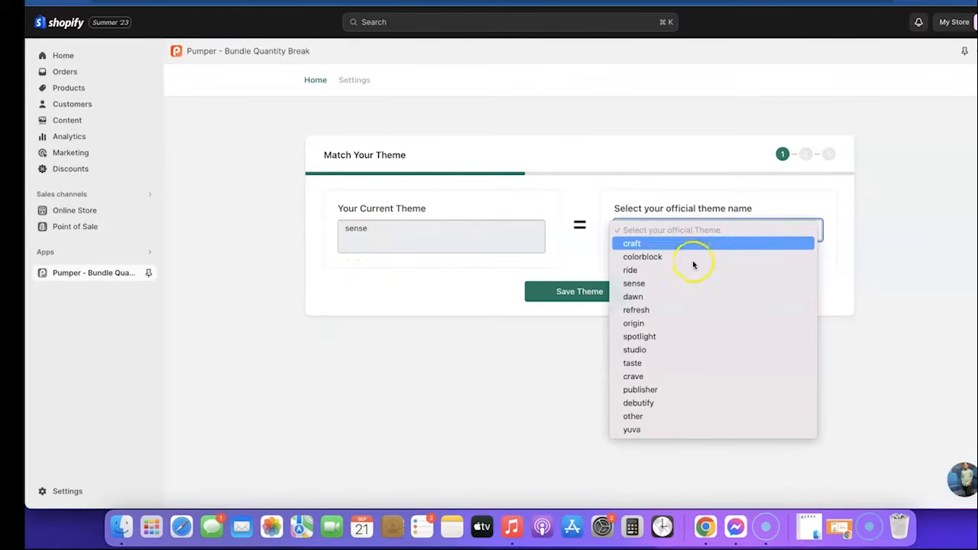
left_click(635, 284)
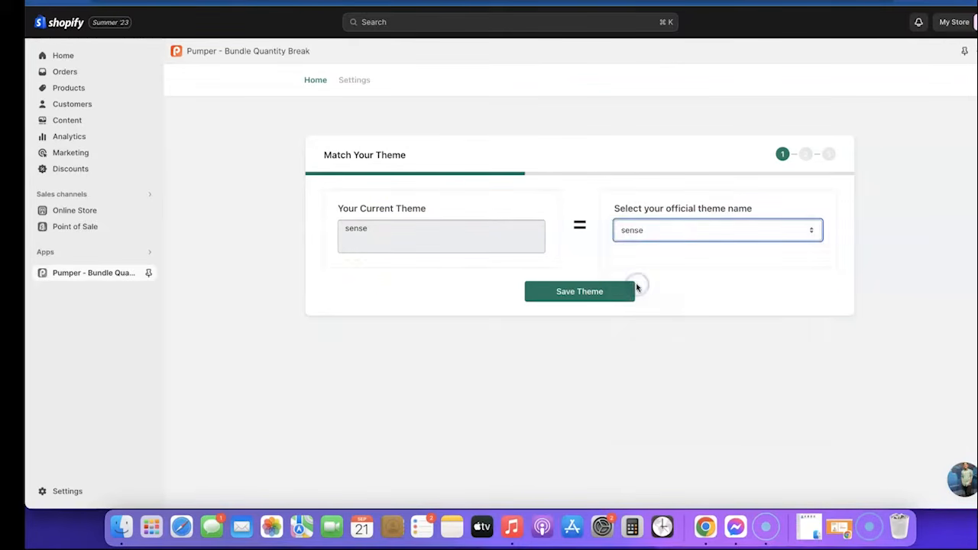
left_click(585, 294)
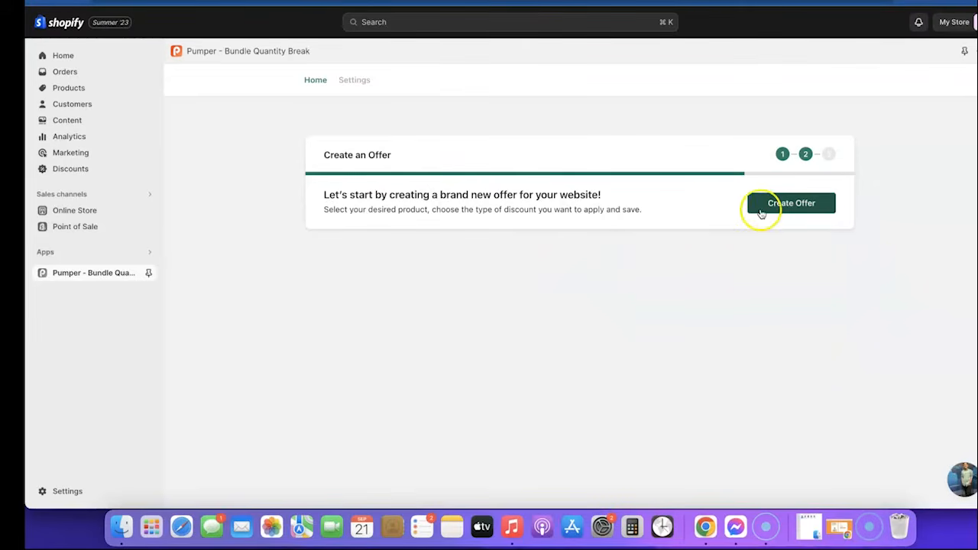
left_click(795, 203)
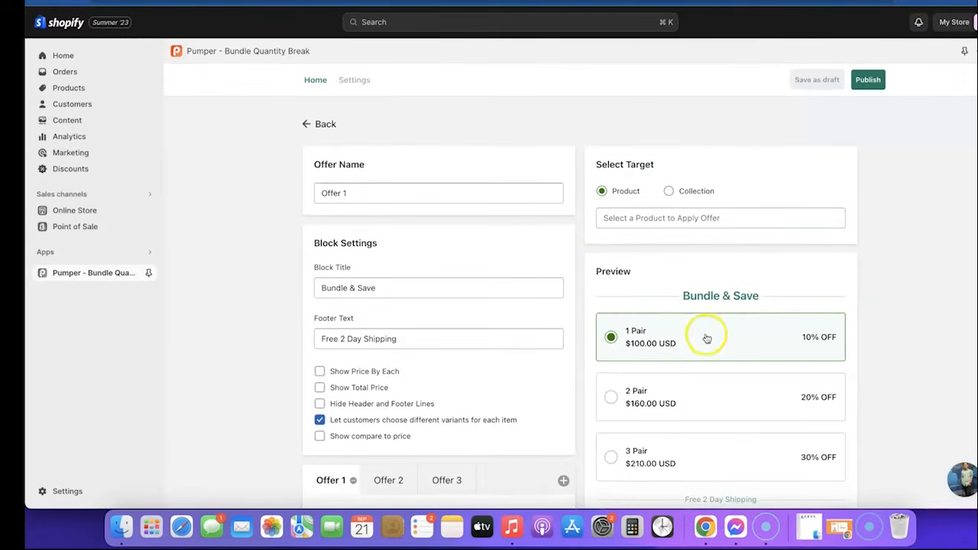
Title the offer block 'Get Discount!', set footer 'Free Shipping Above $50', and name the first tier '1 KIT'
left_click(390, 287)
type("Get Discount!")
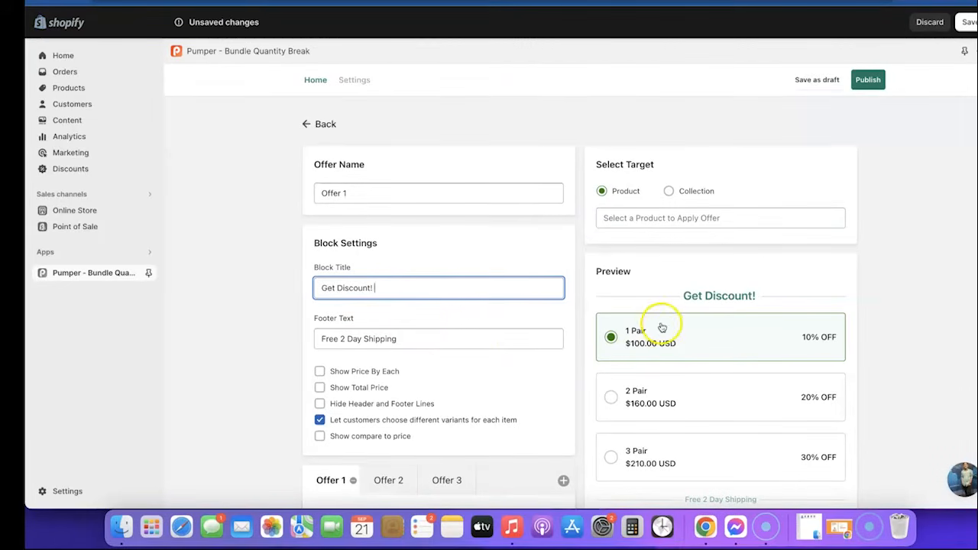
scroll(426, 285, "down", 2)
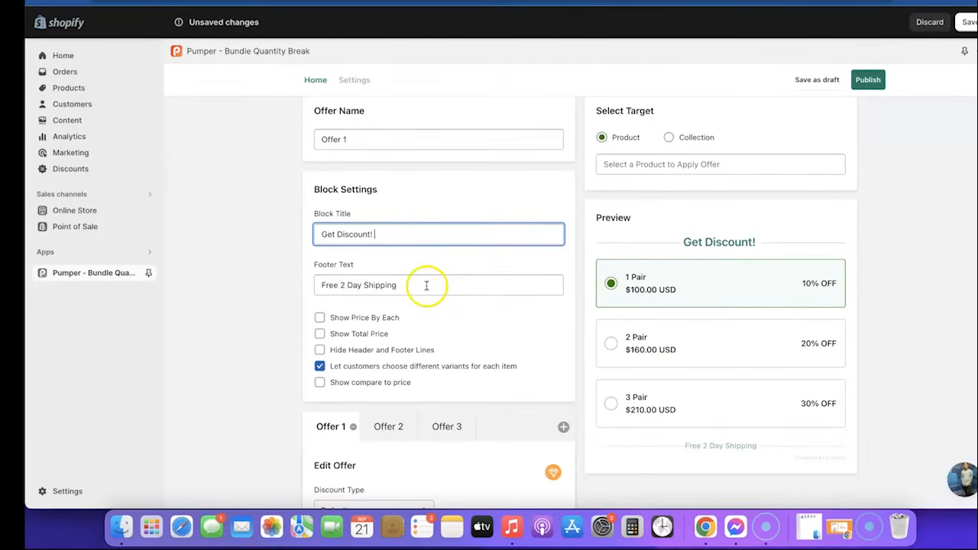
triple_click(427, 286)
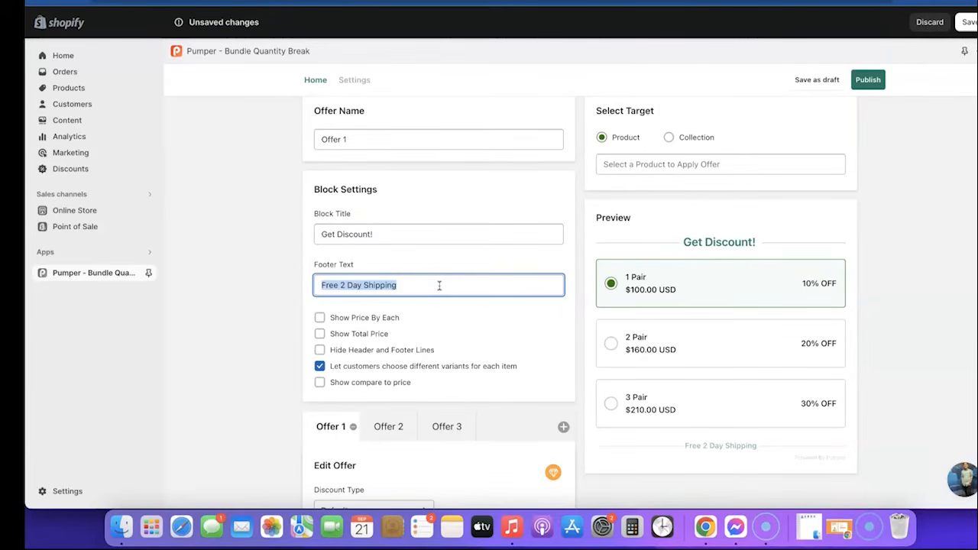
type("Free Shipping Abouv")
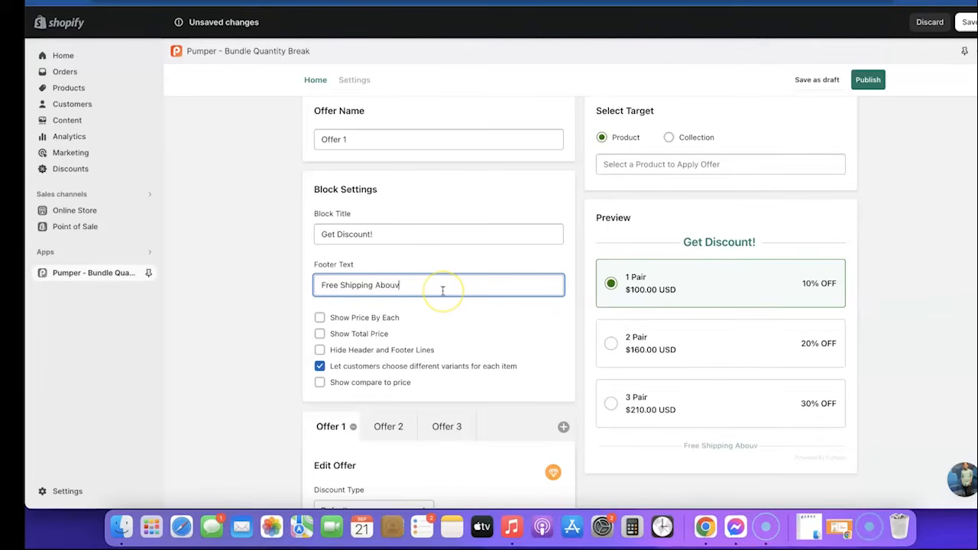
key("BackSpace")
key("BackSpace")
type("ve $50")
scroll(390, 325, "down", 5)
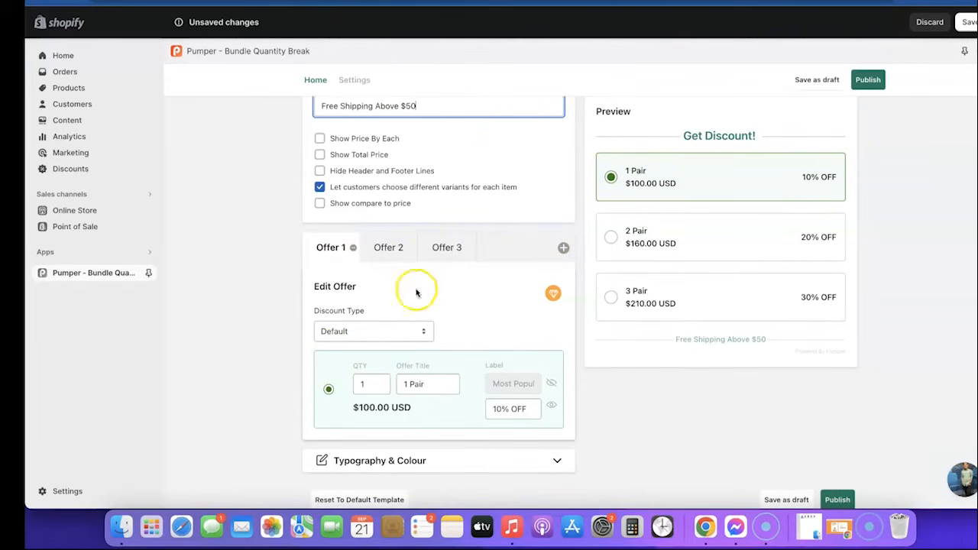
left_click(418, 386)
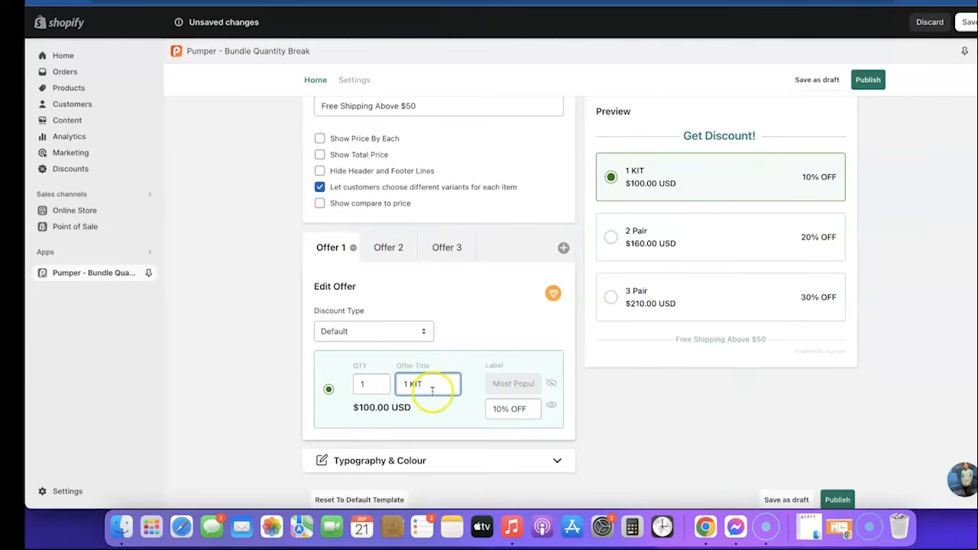
scroll(537, 328, "up", 5)
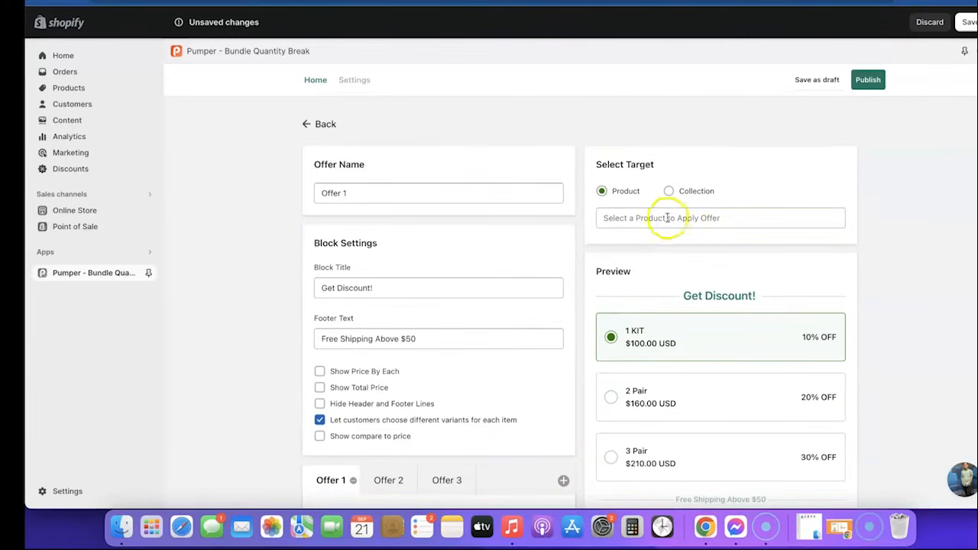
Apply the offer to Airpod Cleaner KIT, previewing tiers at $19.99, $31.98 and $41.98 USD
left_click(668, 217)
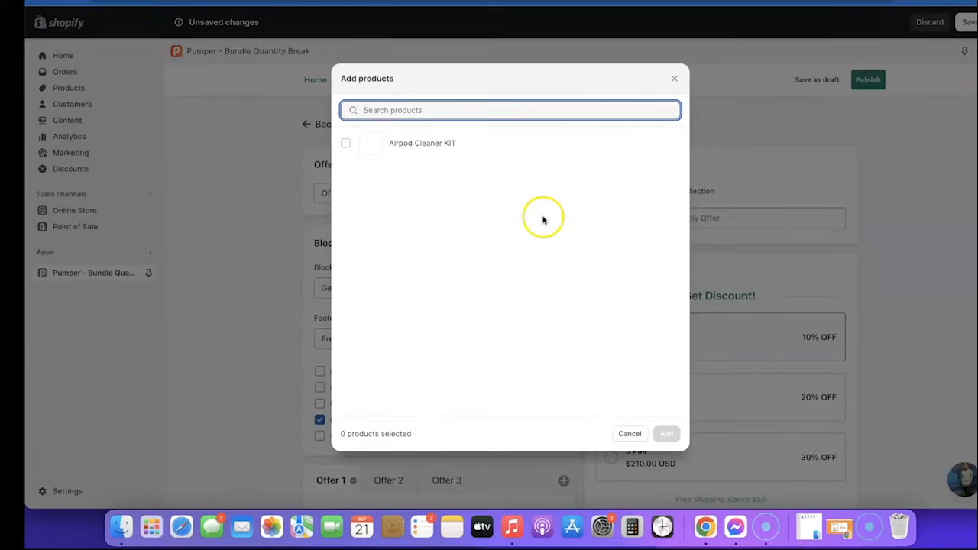
left_click(405, 145)
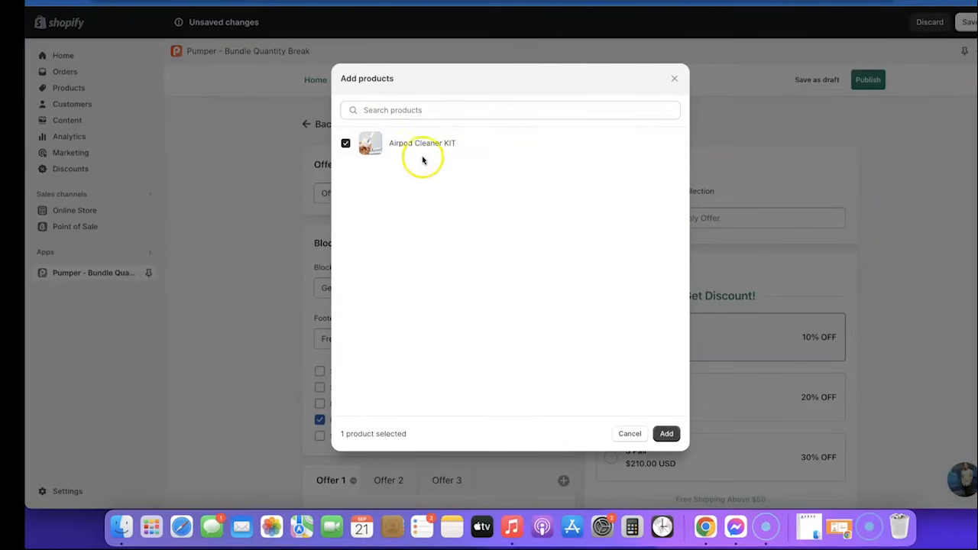
left_click(666, 434)
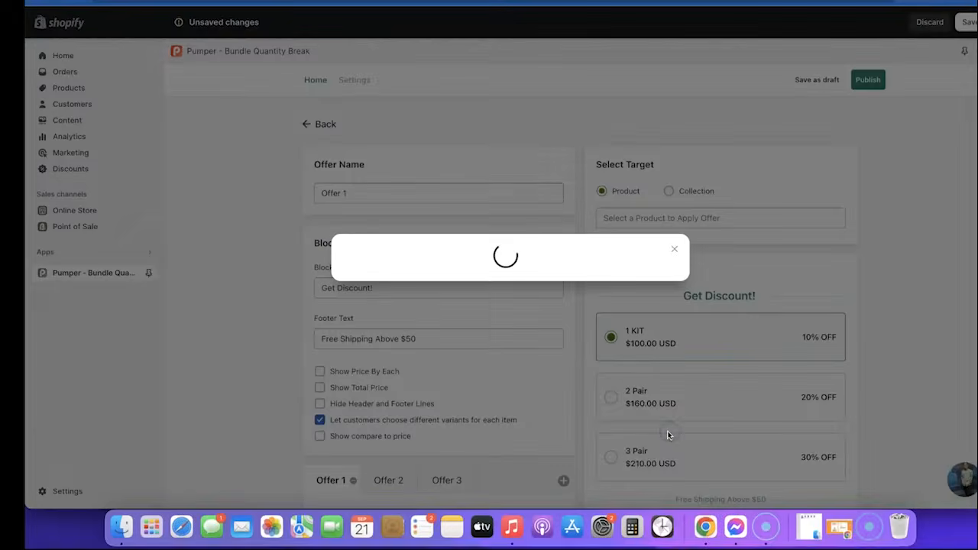
scroll(755, 311, "down", 2)
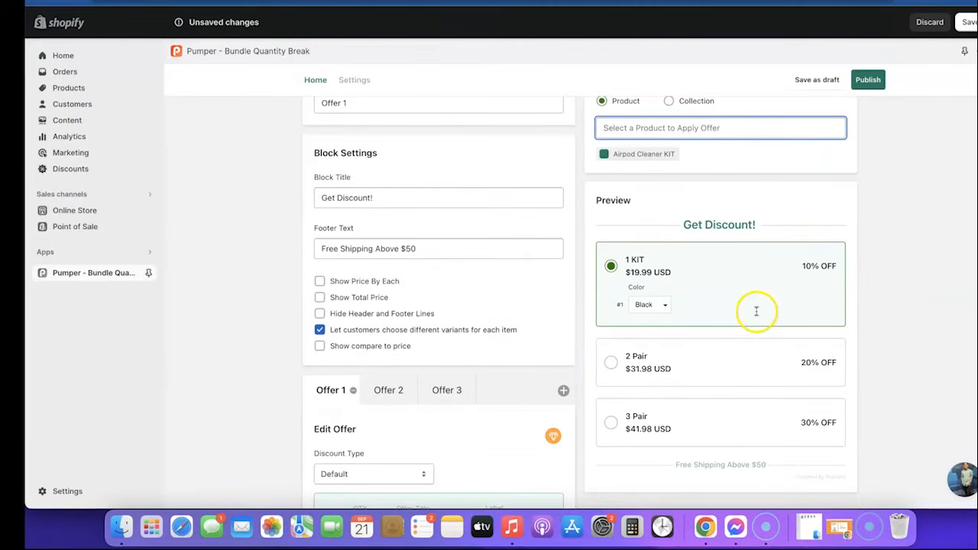
scroll(464, 339, "down", 3)
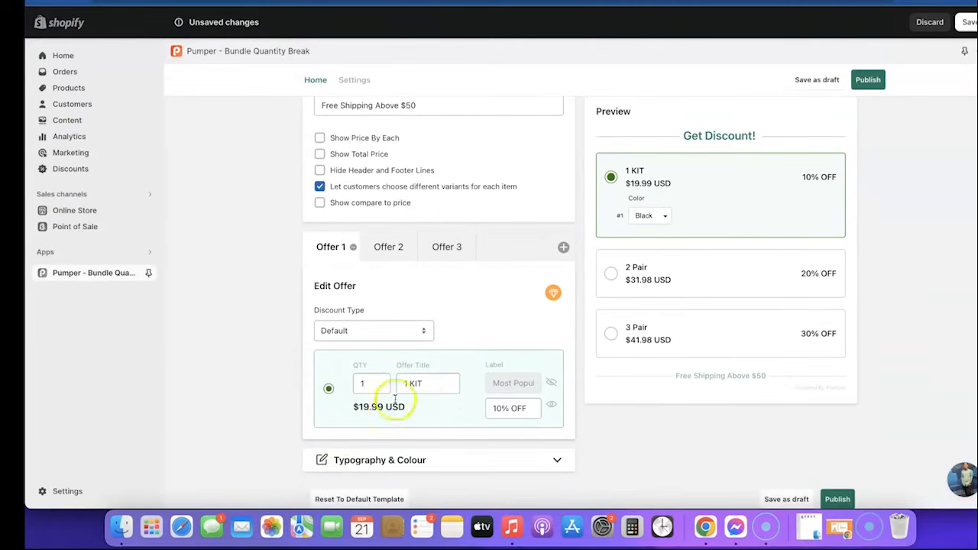
scroll(516, 399, "down", 1)
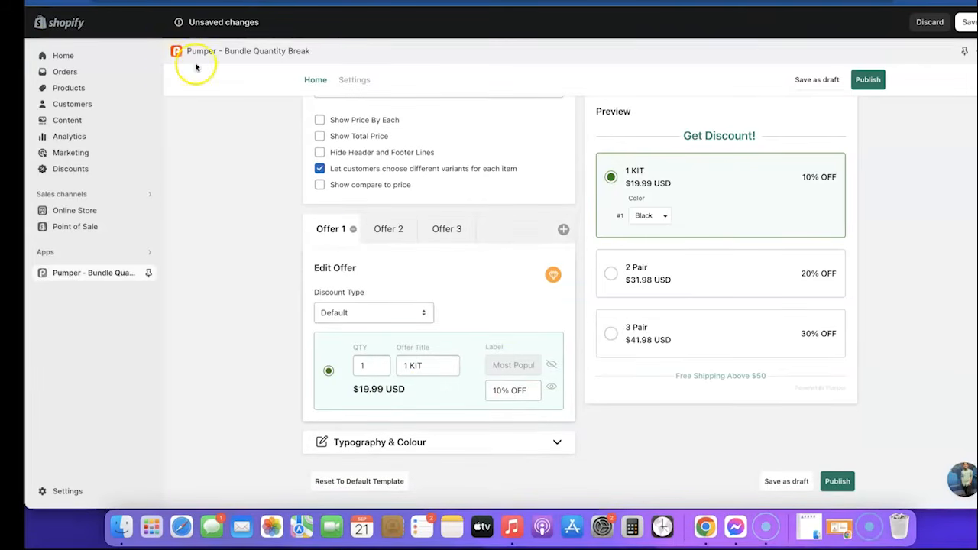
scroll(390, 218, "up", 5)
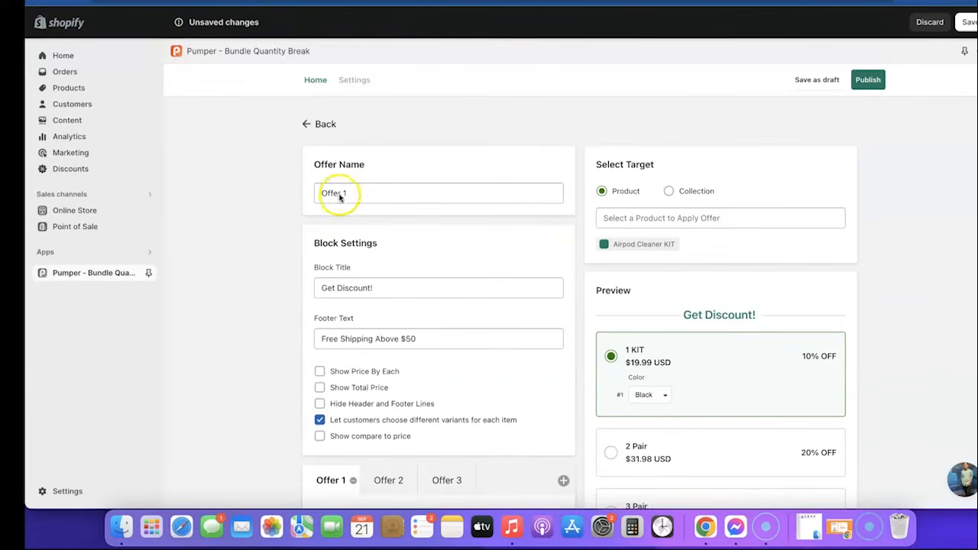
double_click(377, 195)
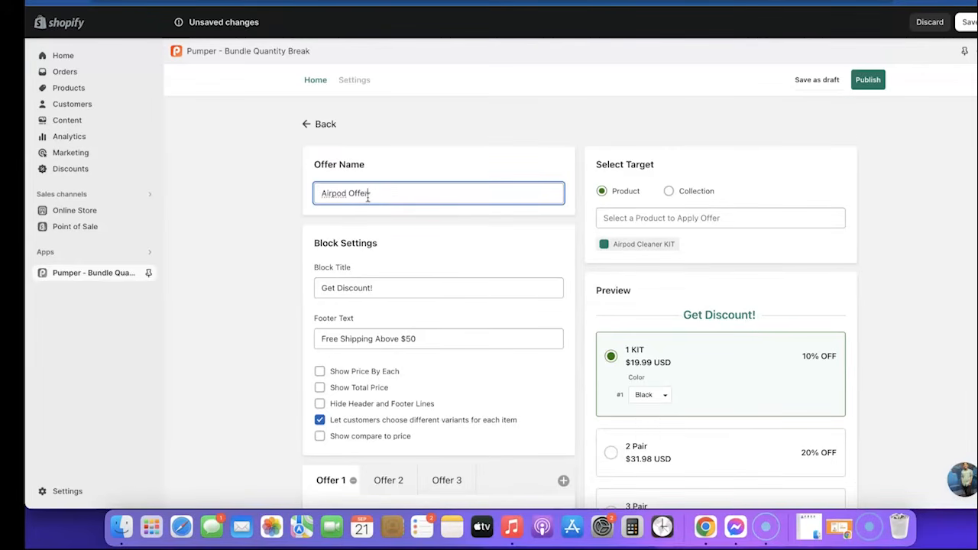
Open the 2 Pair offer with quantity kept at 2 and enable its Most Popular label
left_click(282, 229)
scroll(372, 230, "down", 5)
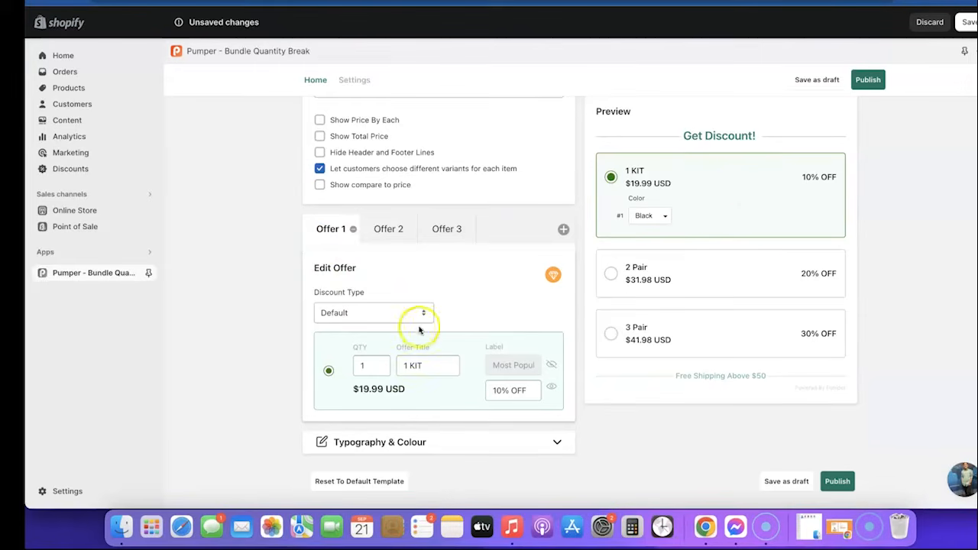
left_click(387, 228)
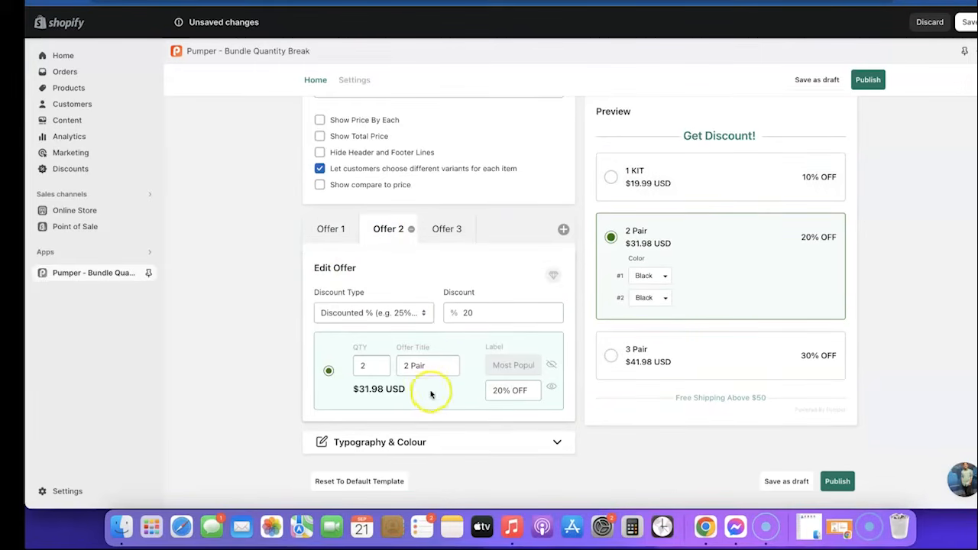
left_click(384, 362)
left_click(382, 371)
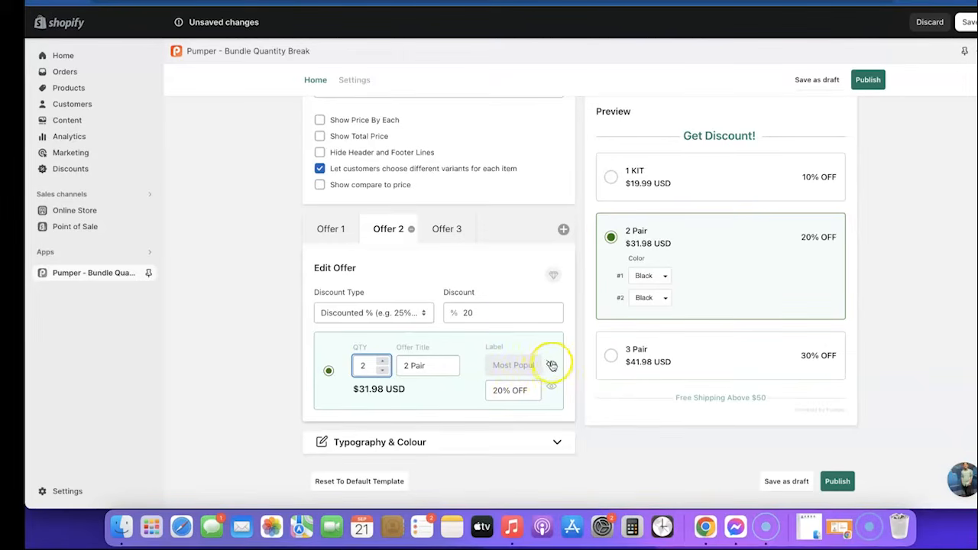
left_click(551, 366)
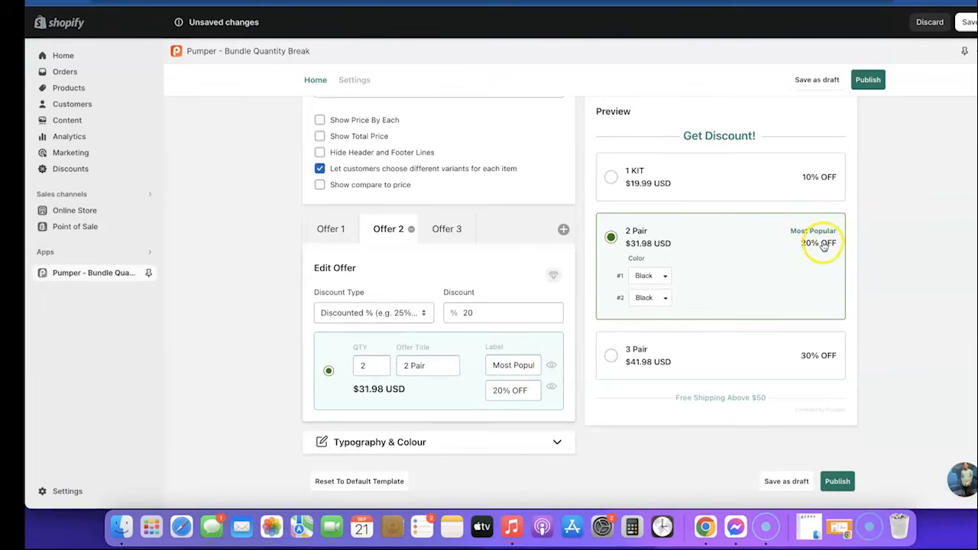
Enable the 1 KIT offer's label as 'Standard Price', then review the 2 Pair and 3 Pair offers
left_click(332, 232)
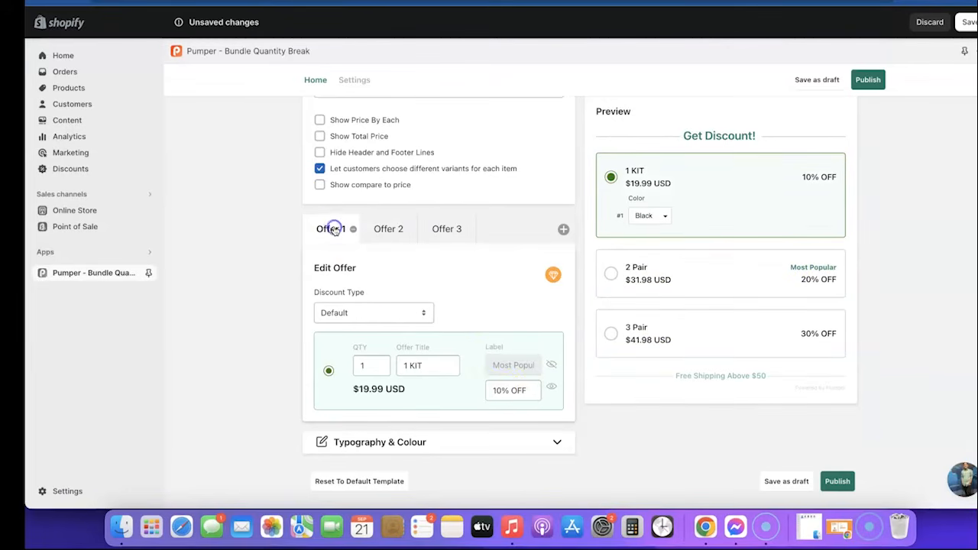
left_click(551, 363)
triple_click(510, 365)
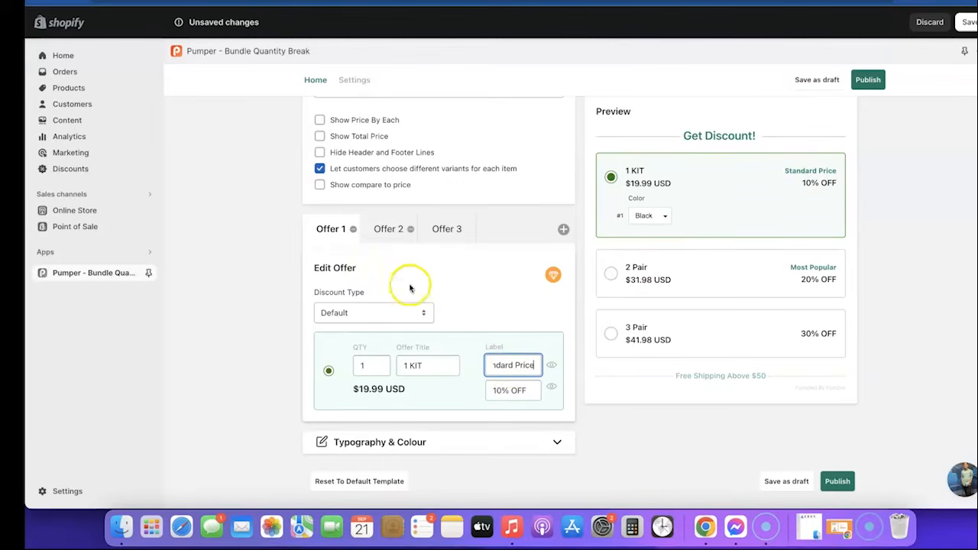
left_click(464, 309)
left_click(394, 231)
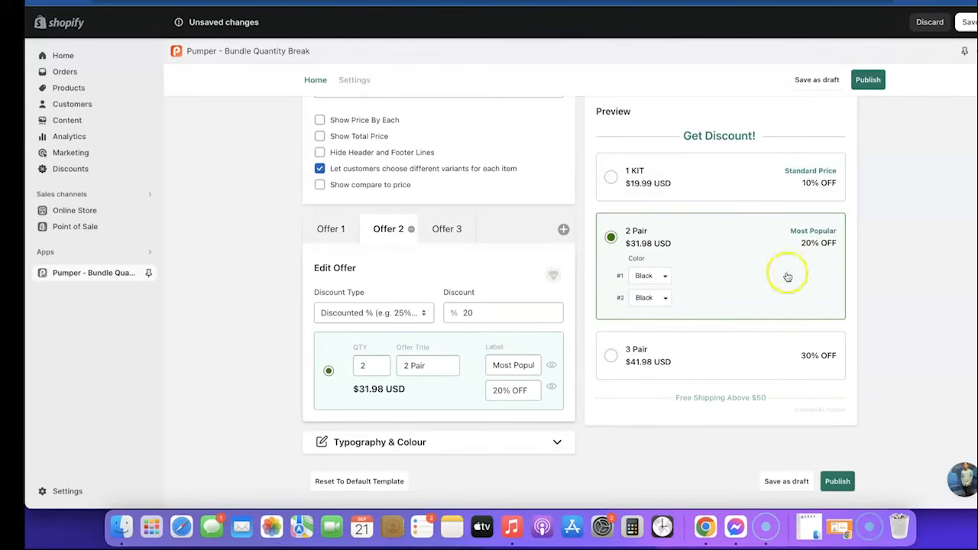
left_click(445, 229)
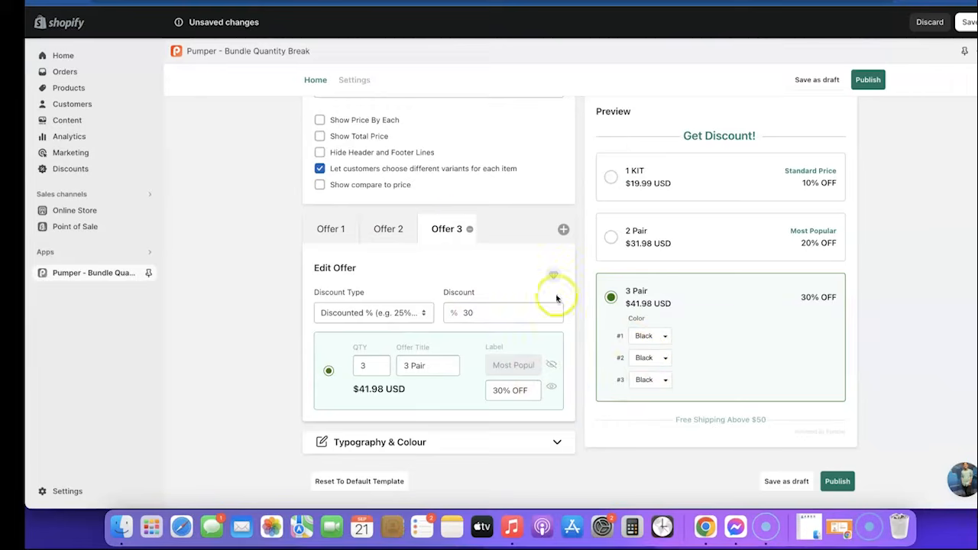
scroll(323, 239, "up", 2)
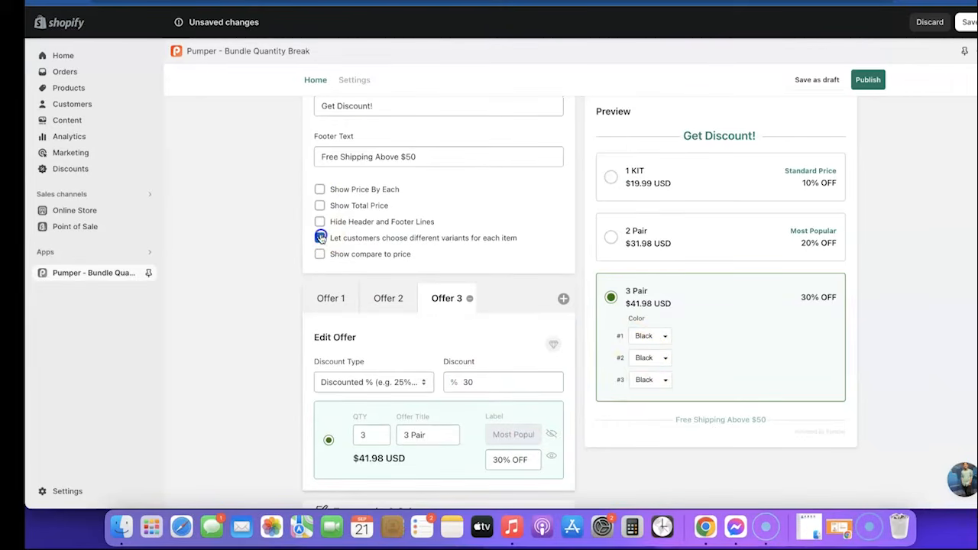
Uncheck 'Let customers choose different variants for each item' for the bundle offers
left_click(320, 237)
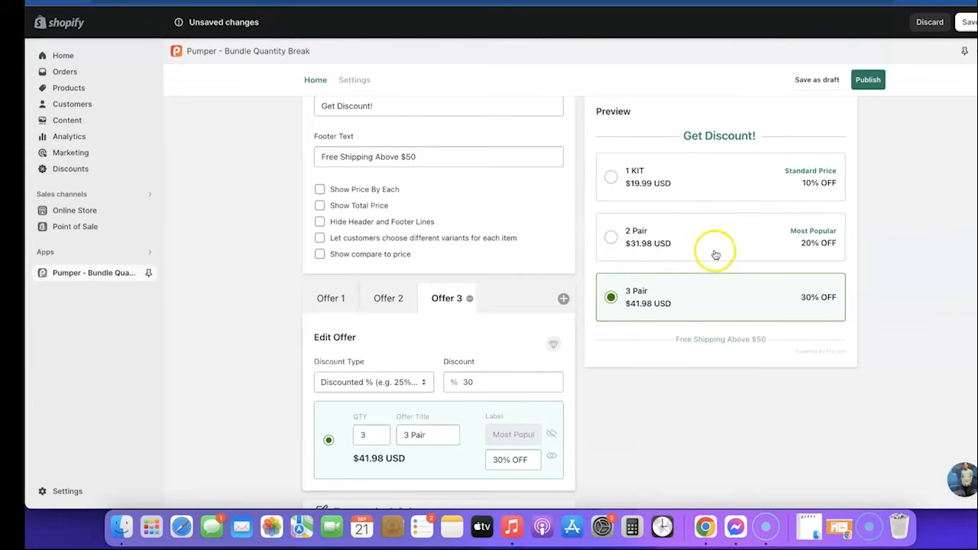
scroll(723, 276, "down", 1)
scroll(707, 306, "up", 2)
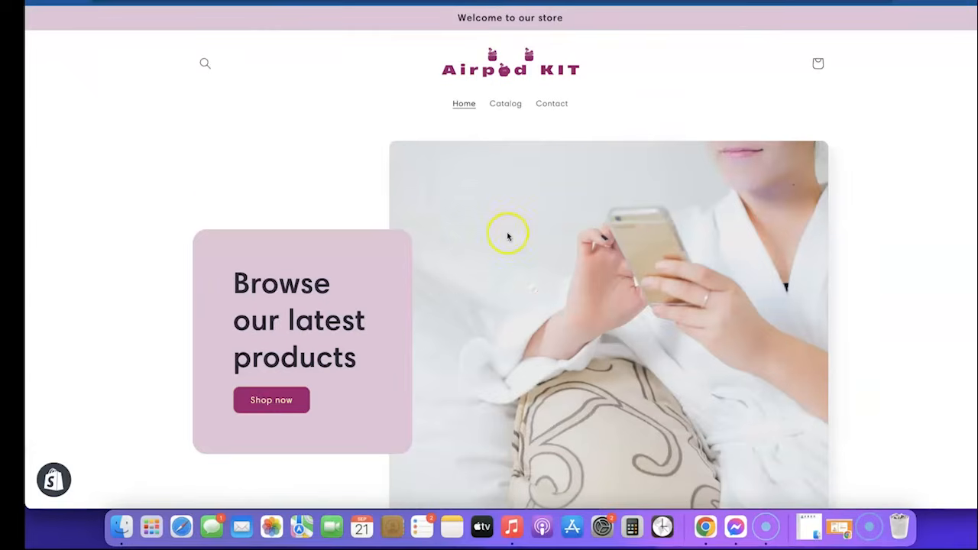
scroll(508, 235, "down", 10)
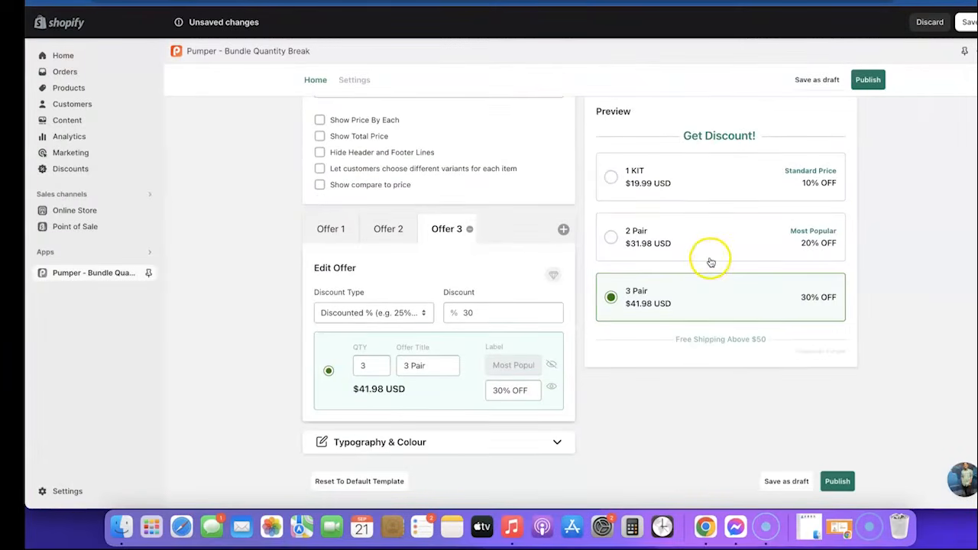
Expand the offer block's Typography & Colour settings
left_click(561, 442)
scroll(694, 426, "down", 5)
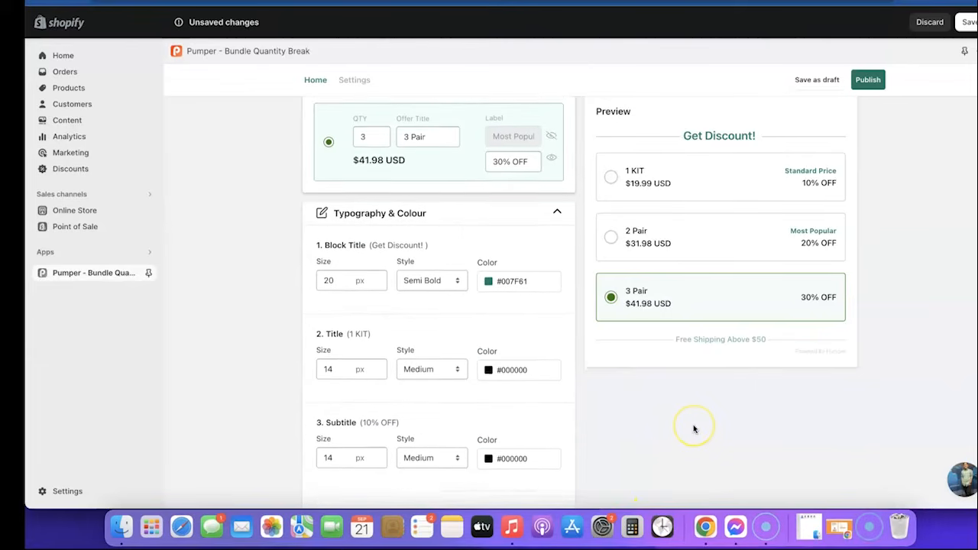
scroll(694, 428, "down", 2)
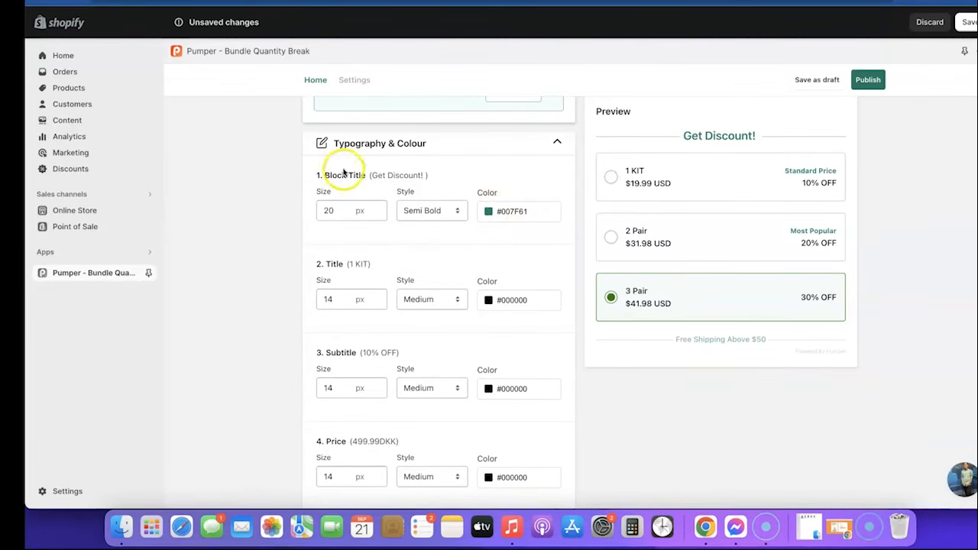
scroll(520, 207, "up", 1)
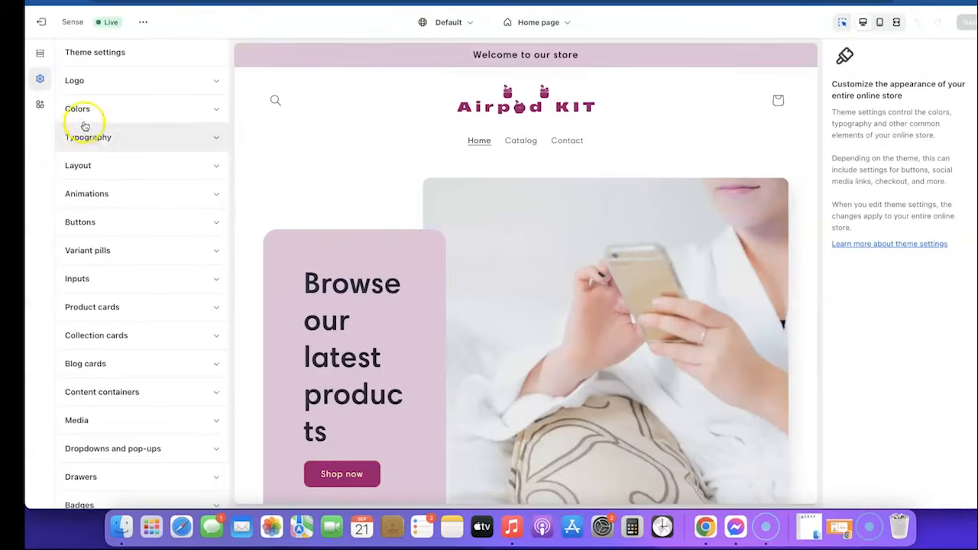
Copy the 9B046F solid button colour from the theme's Scheme 1 for the Block Title colour
left_click(87, 109)
left_click(87, 181)
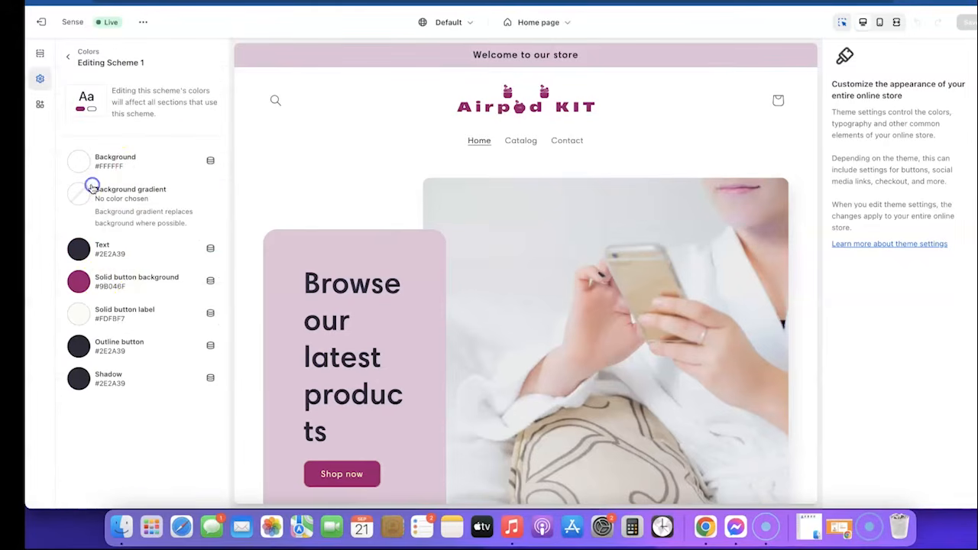
left_click(77, 281)
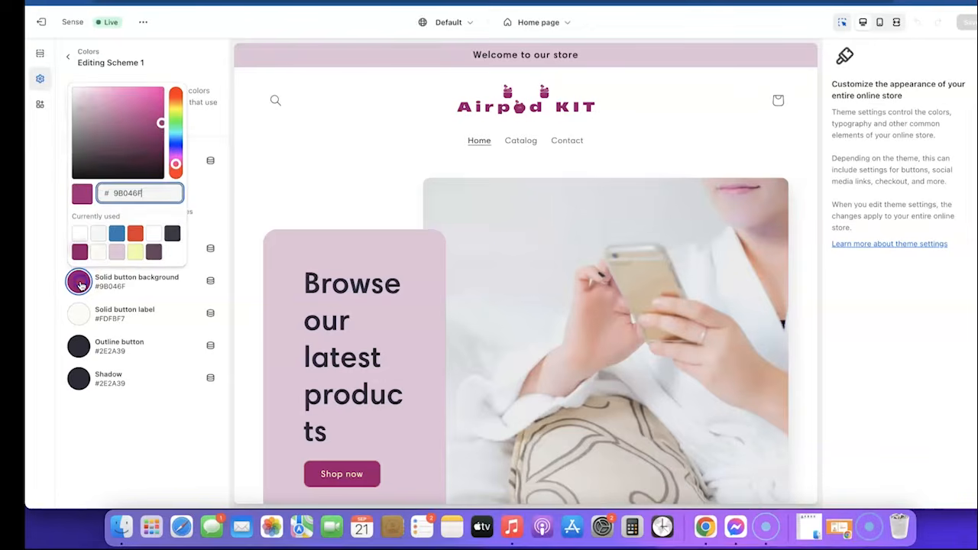
right_click(127, 193)
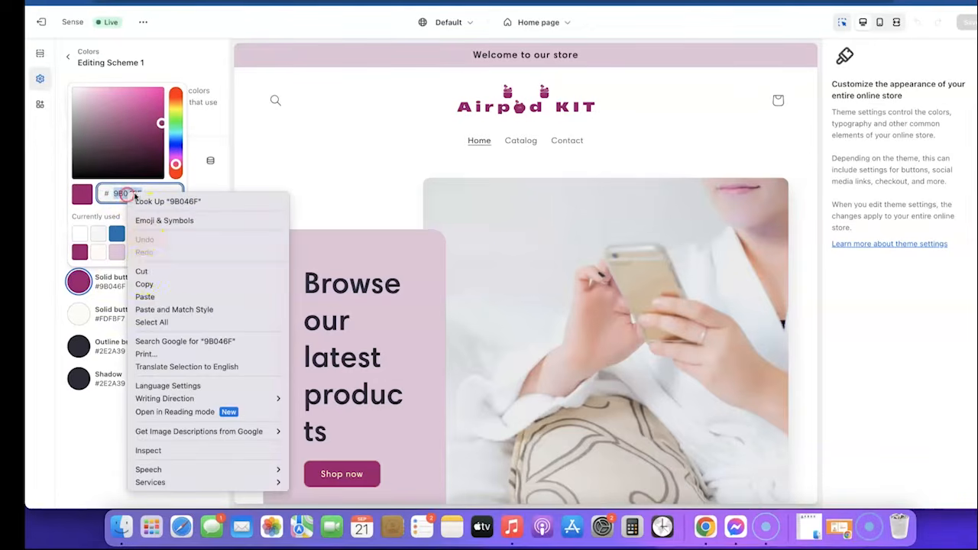
left_click(145, 284)
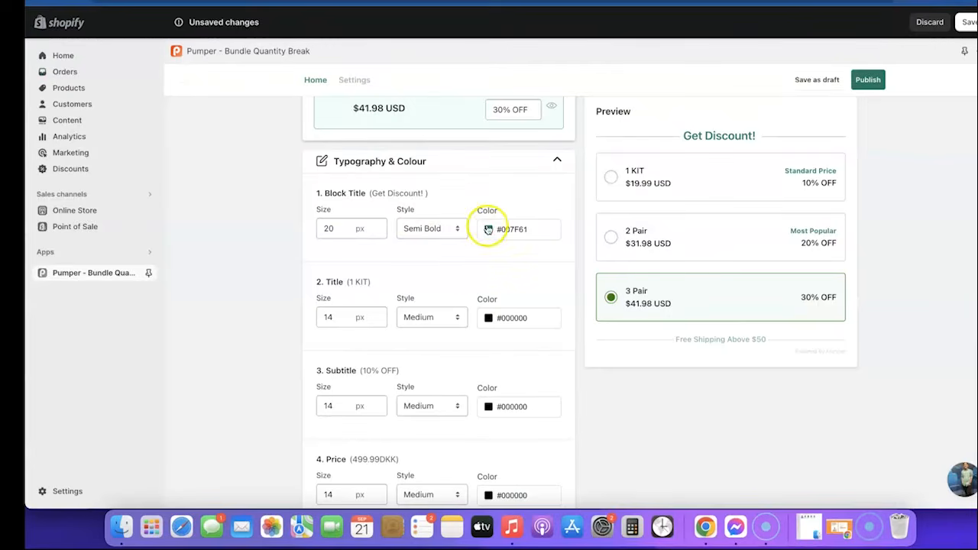
left_click(487, 228)
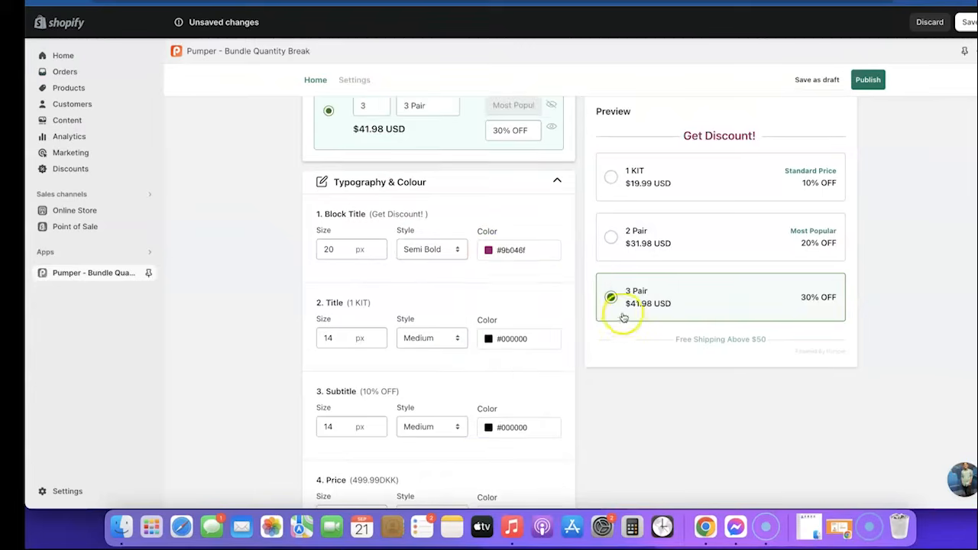
Review Offer 3 and save, publishing the Airpod quantity-break offer with a #9b046f block title
scroll(623, 318, "up", 2)
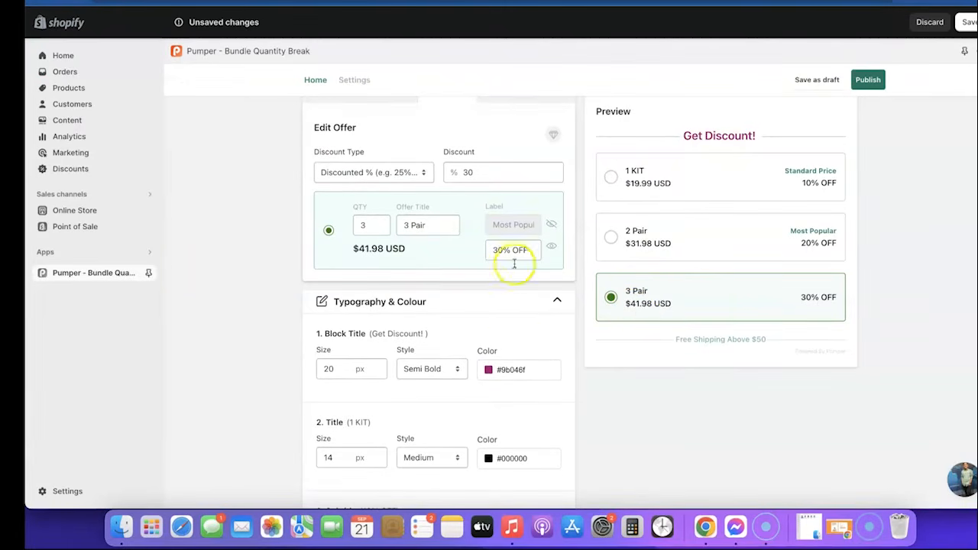
scroll(509, 327, "down", 3)
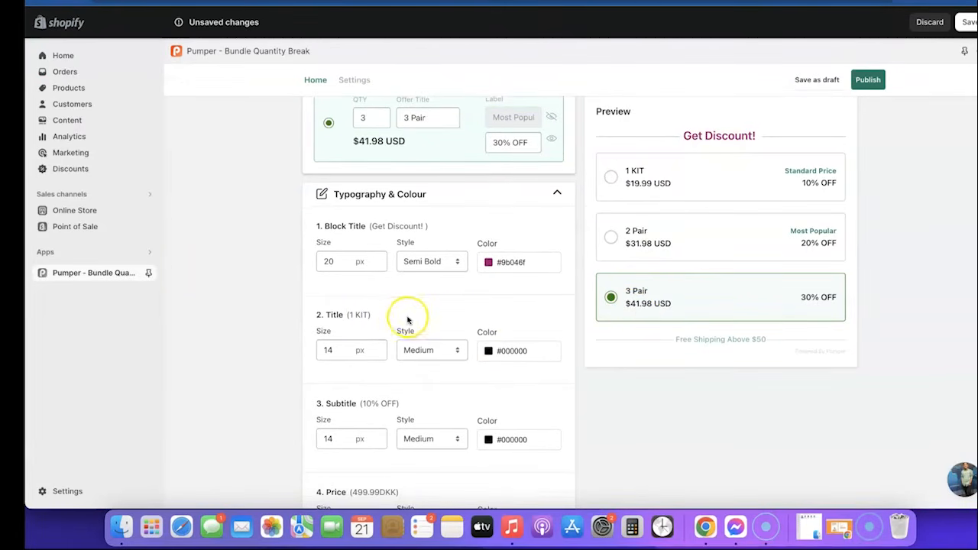
scroll(428, 321, "down", 6)
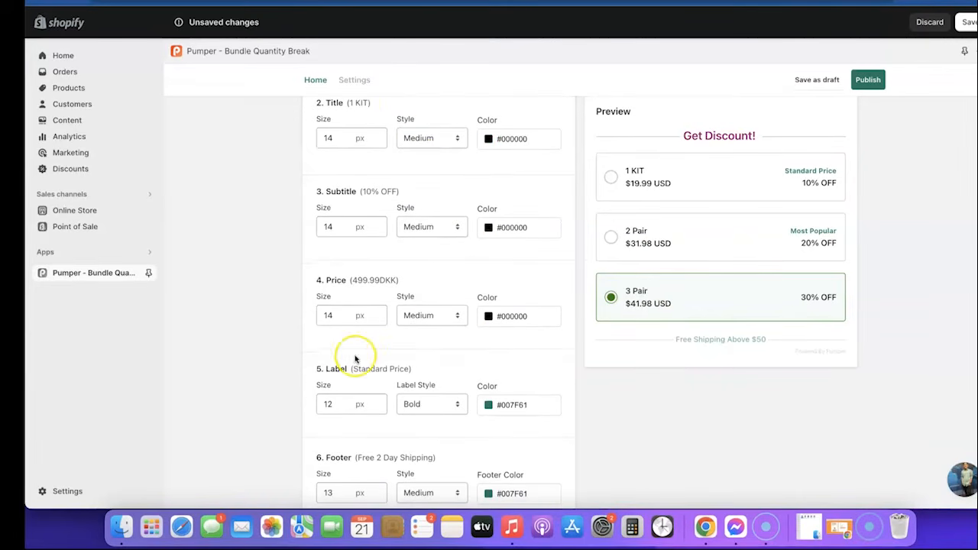
scroll(356, 352, "down", 5)
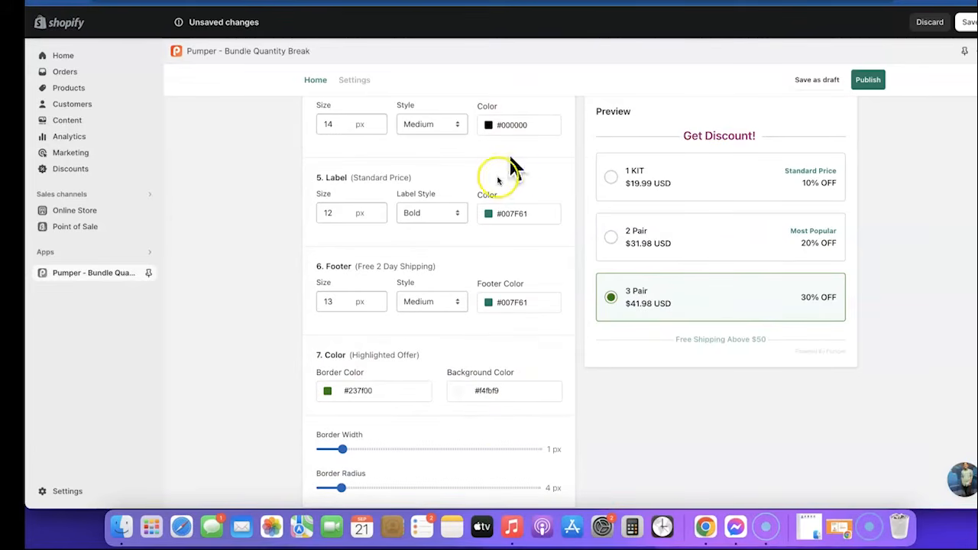
scroll(502, 278, "down", 1)
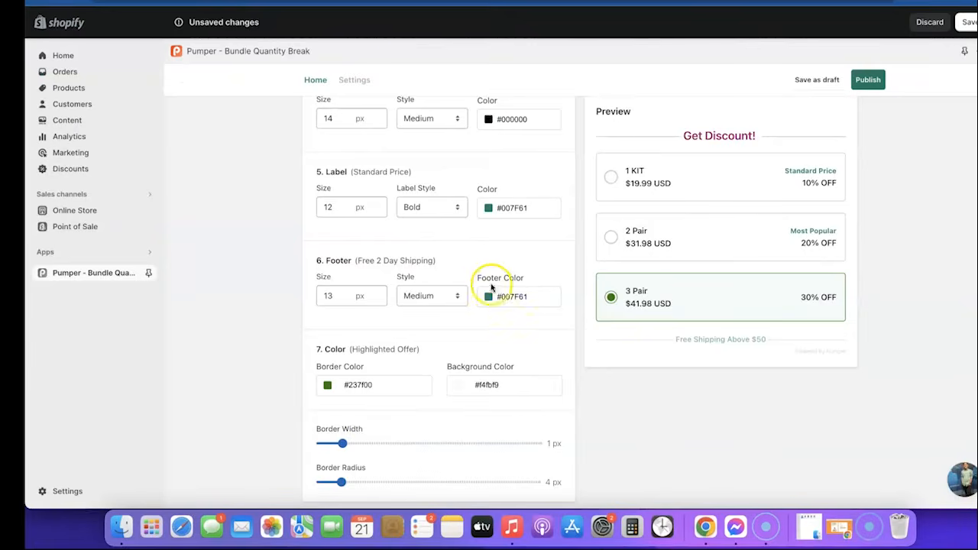
scroll(473, 356, "up", 3)
scroll(475, 357, "up", 6)
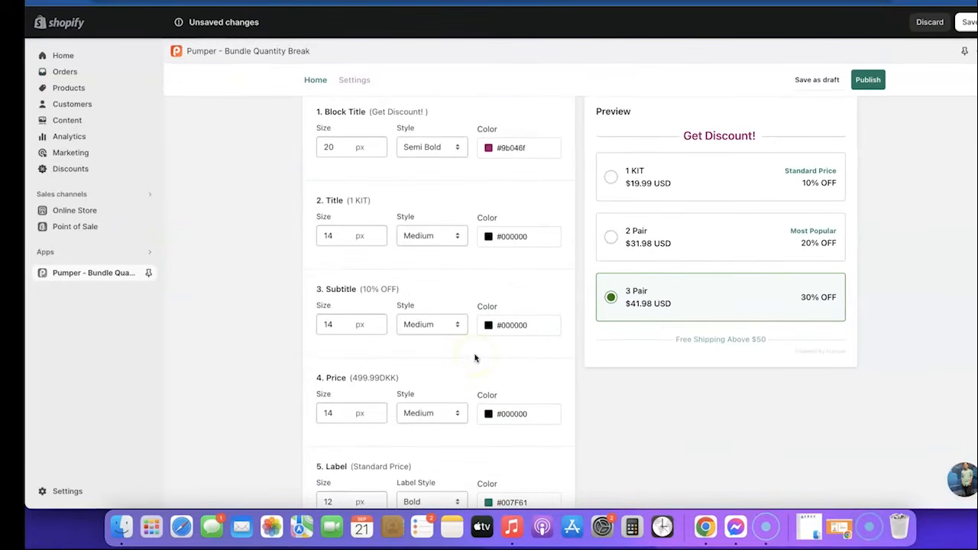
scroll(474, 252, "up", 1)
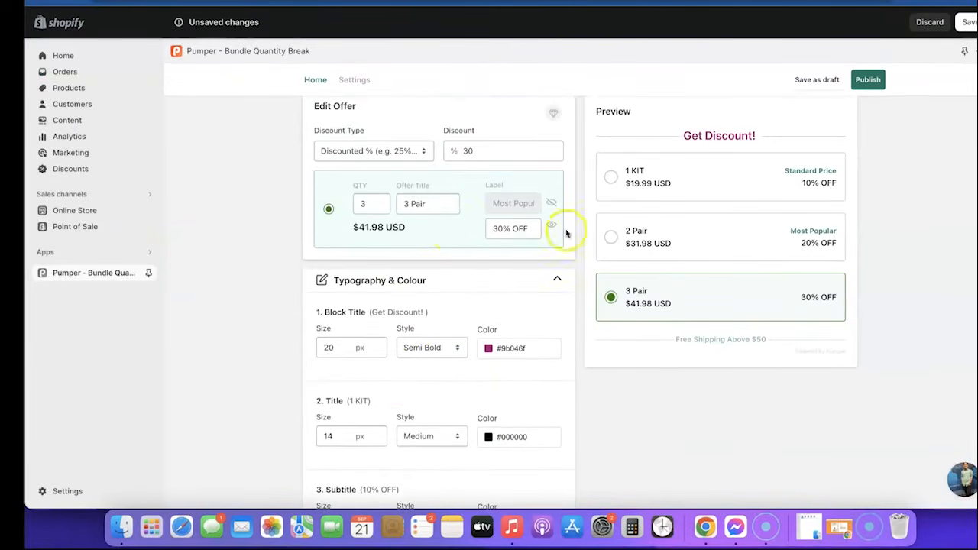
scroll(500, 229, "up", 8)
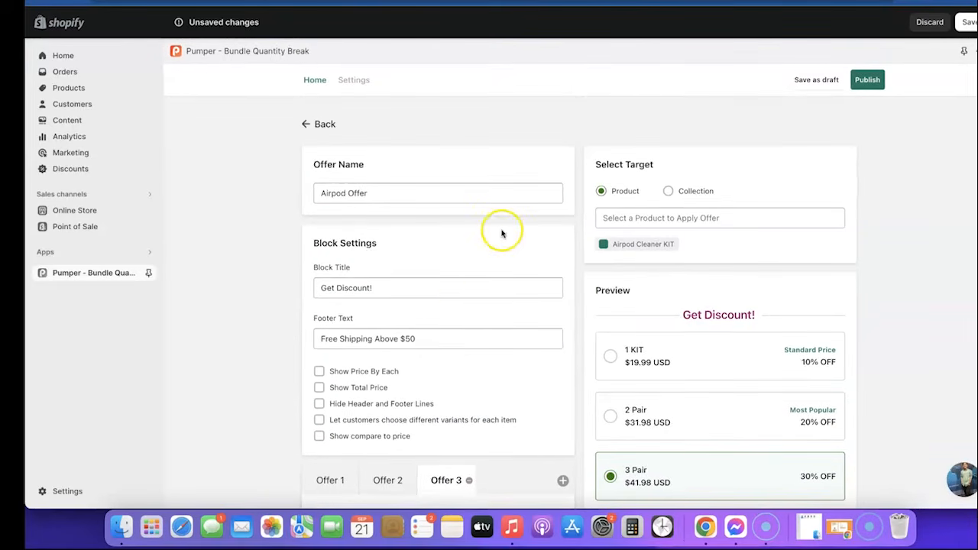
scroll(566, 218, "down", 5)
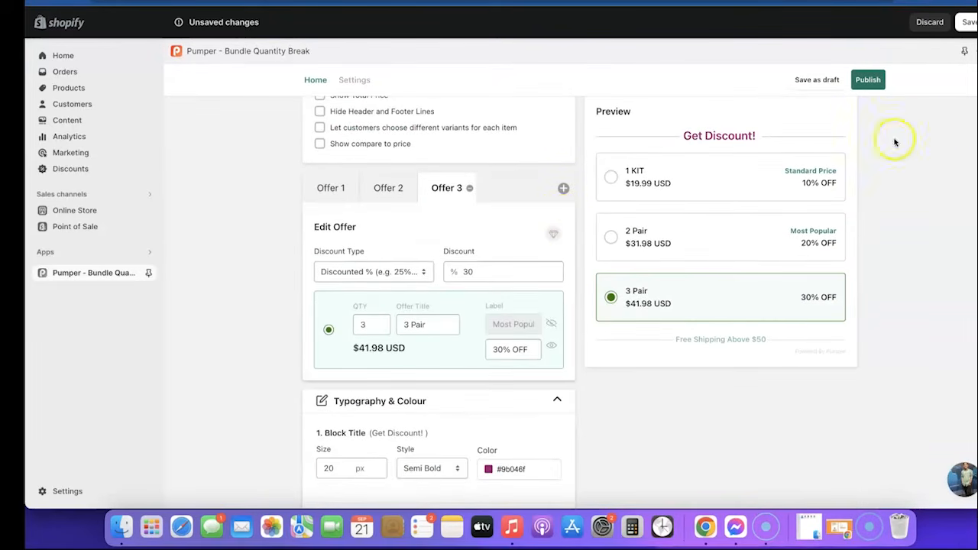
left_click(870, 80)
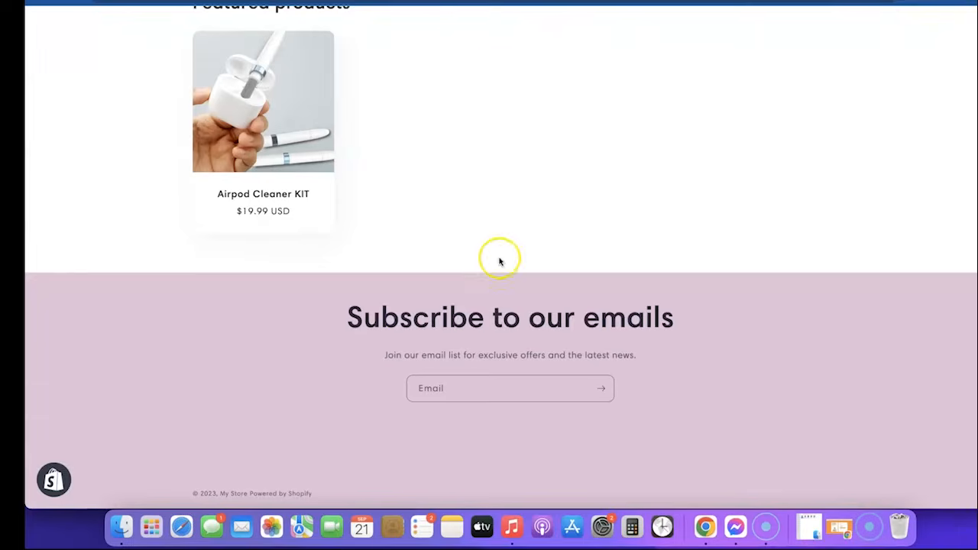
scroll(498, 260, "up", 10)
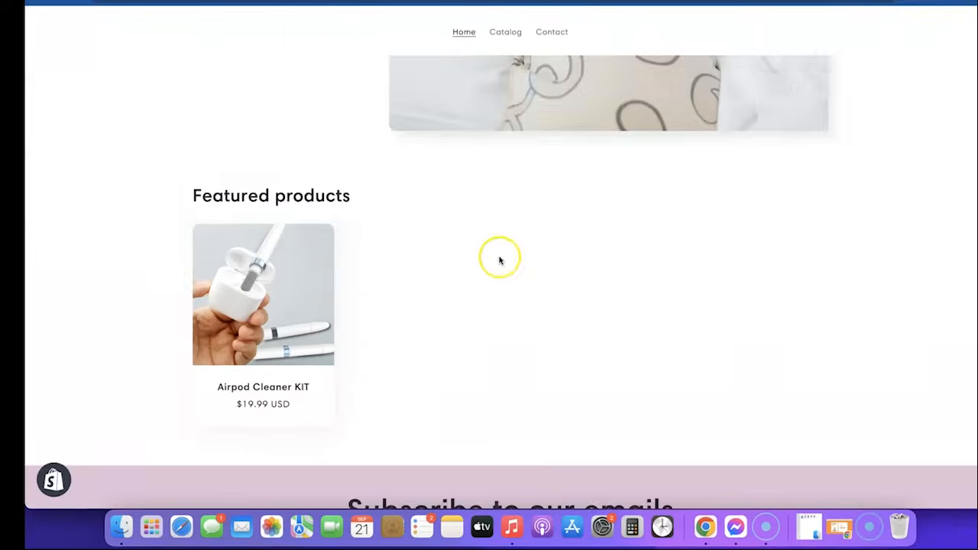
Open the Airpod Cleaner KIT product page from Featured products and inspect its Get Discount! tiers
scroll(498, 260, "down", 10)
left_click(274, 126)
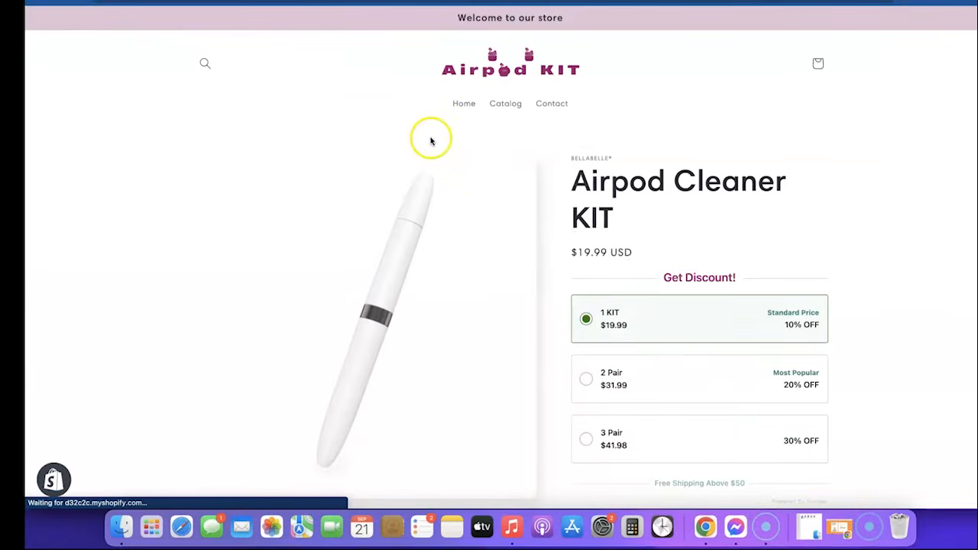
scroll(630, 123, "down", 1)
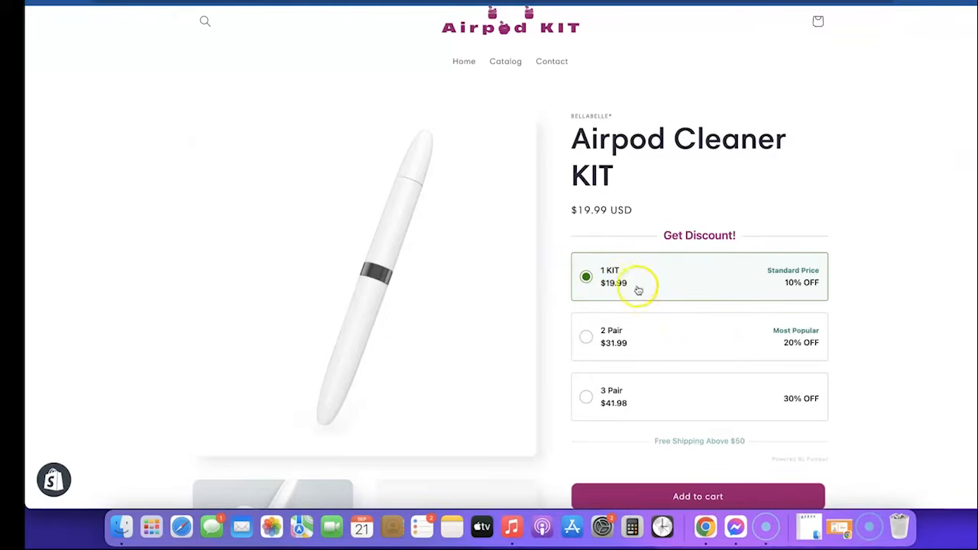
scroll(704, 278, "down", 1)
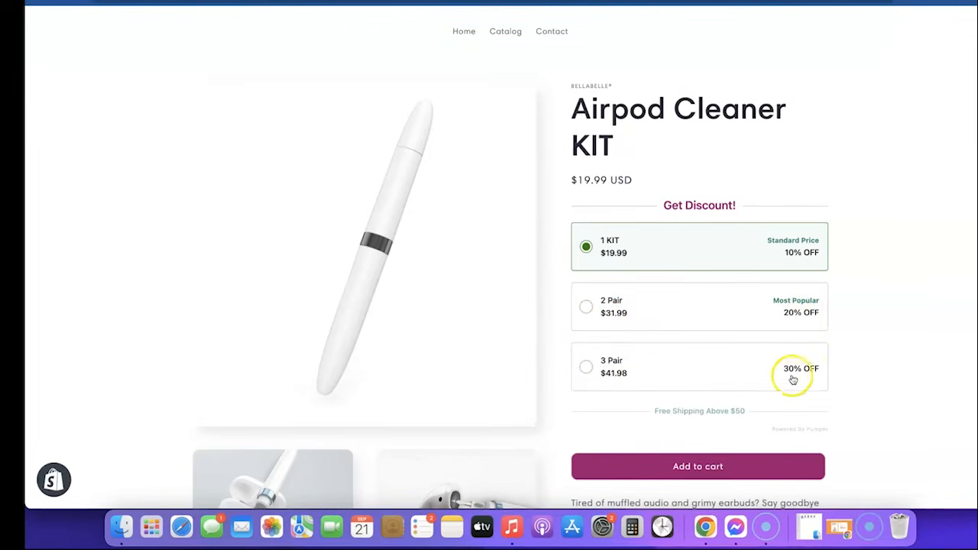
scroll(789, 376, "down", 3)
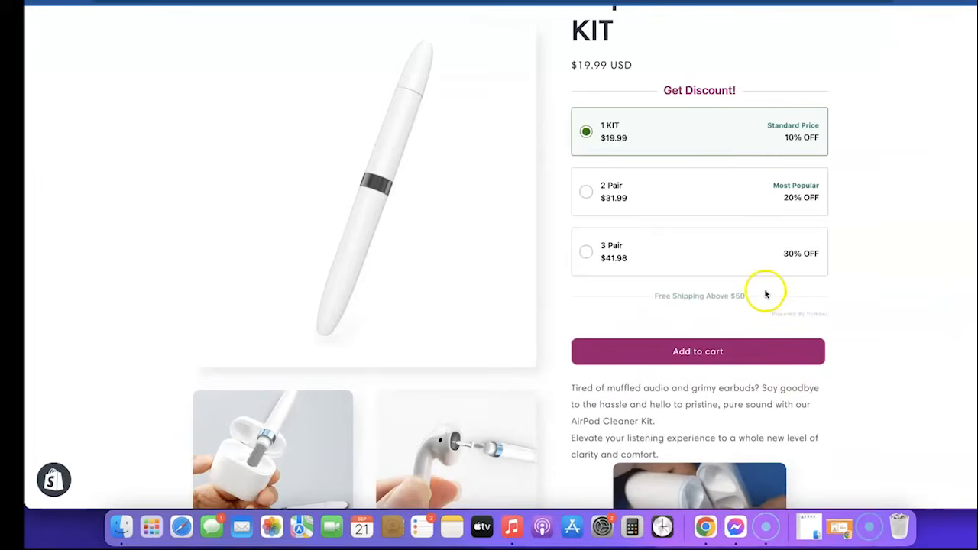
scroll(714, 279, "up", 5)
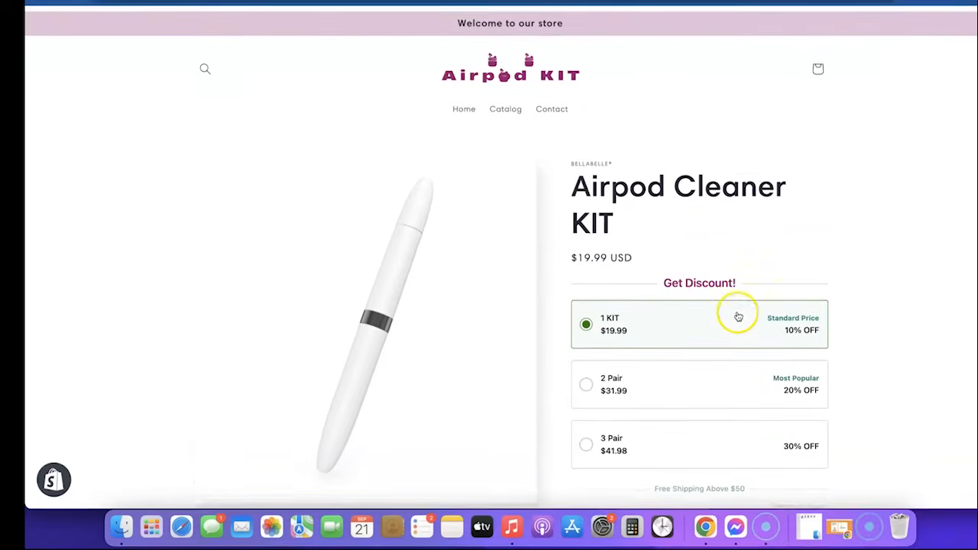
scroll(579, 212, "down", 15)
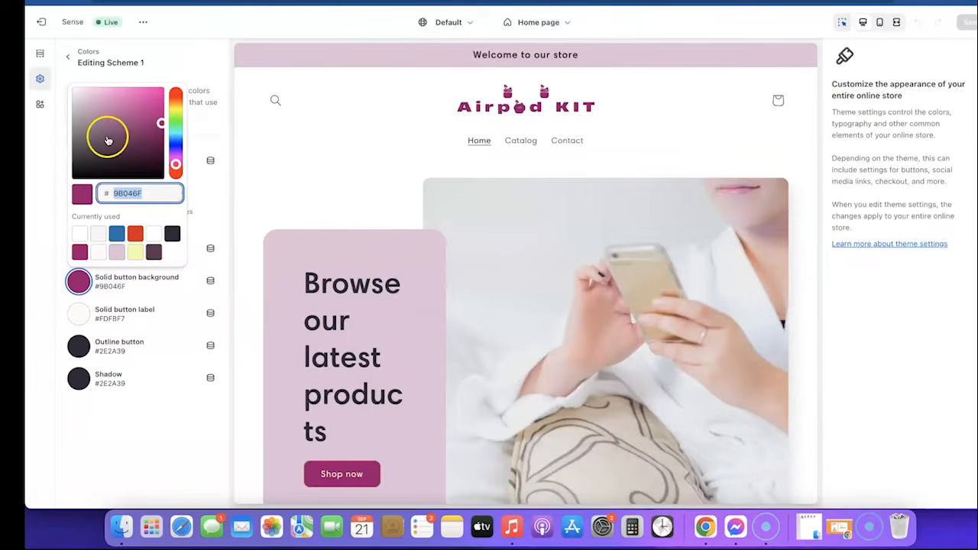
Exit the theme editor and go to Settings > Policies in the store admin
left_click(51, 27)
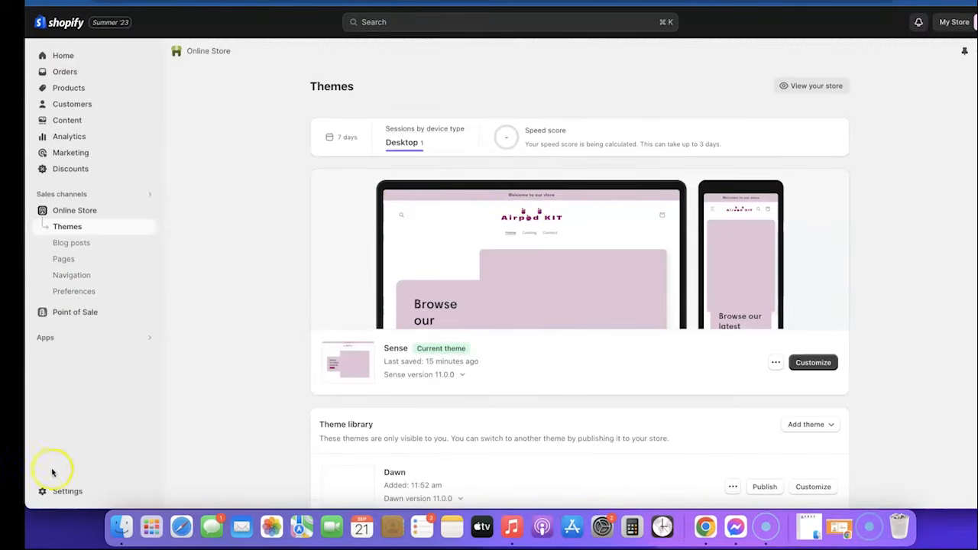
left_click(74, 291)
left_click(61, 490)
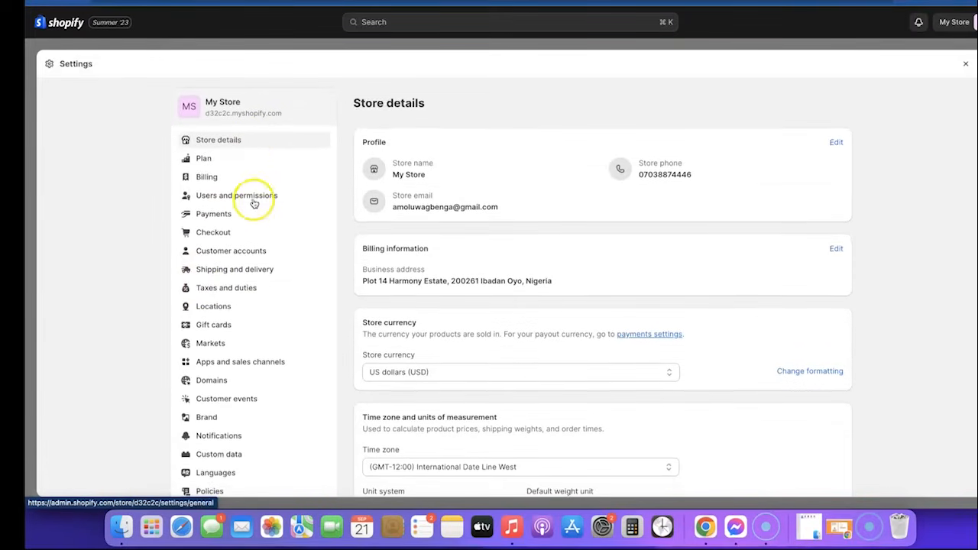
scroll(252, 206, "down", 1)
left_click(236, 178)
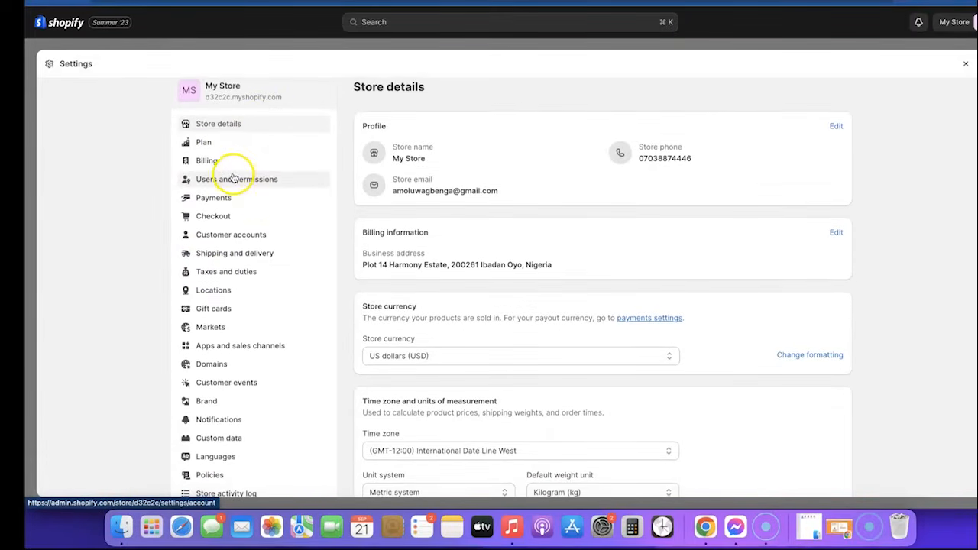
scroll(236, 178, "down", 1)
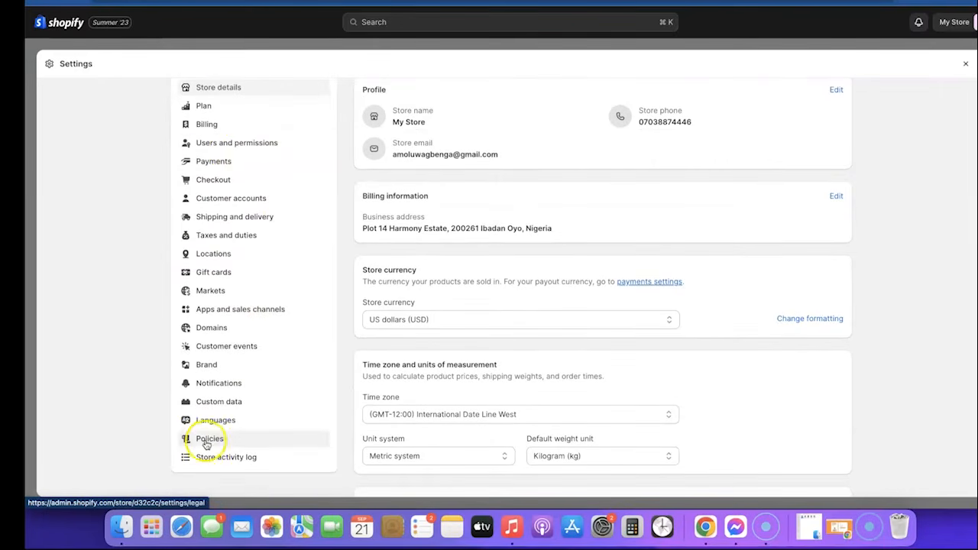
left_click(205, 438)
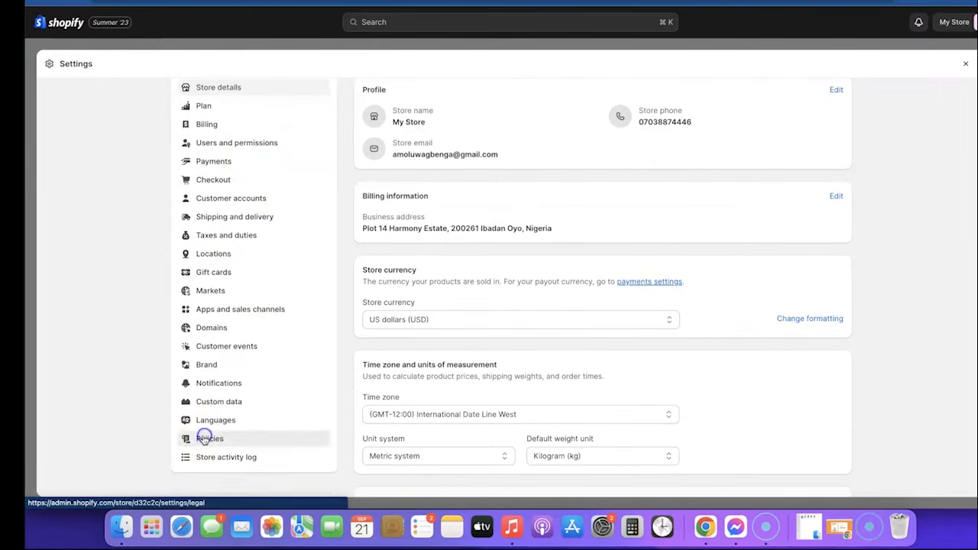
scroll(458, 160, "down", 3)
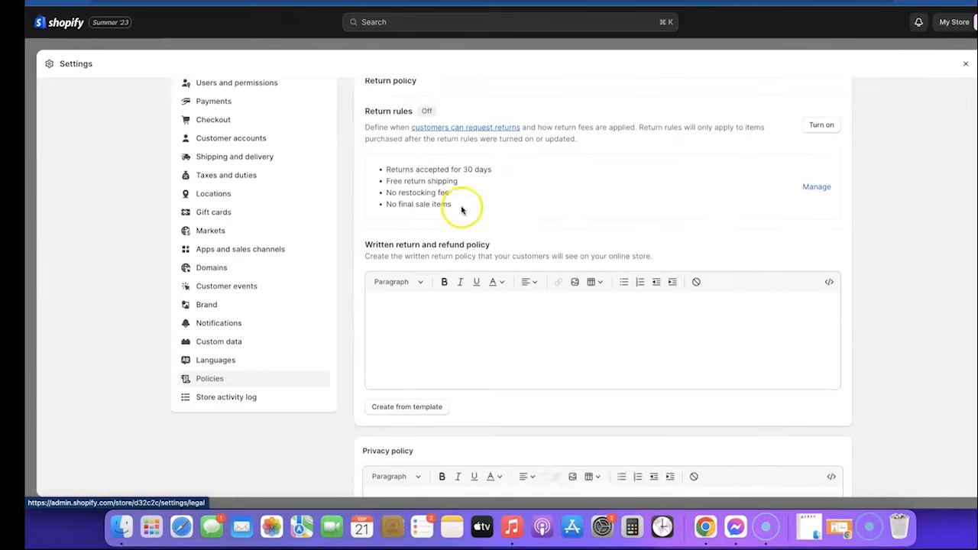
scroll(462, 209, "up", 3)
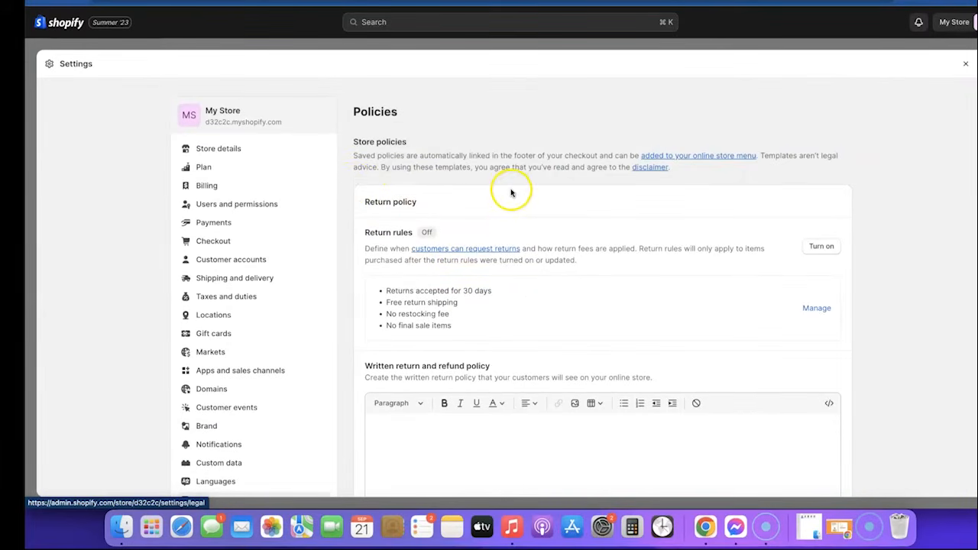
left_click(638, 1)
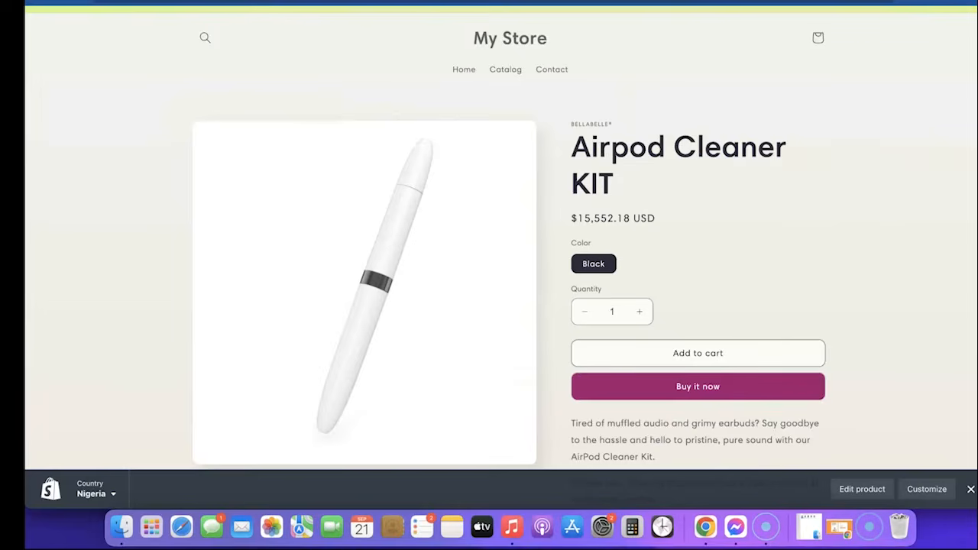
scroll(651, 247, "down", 15)
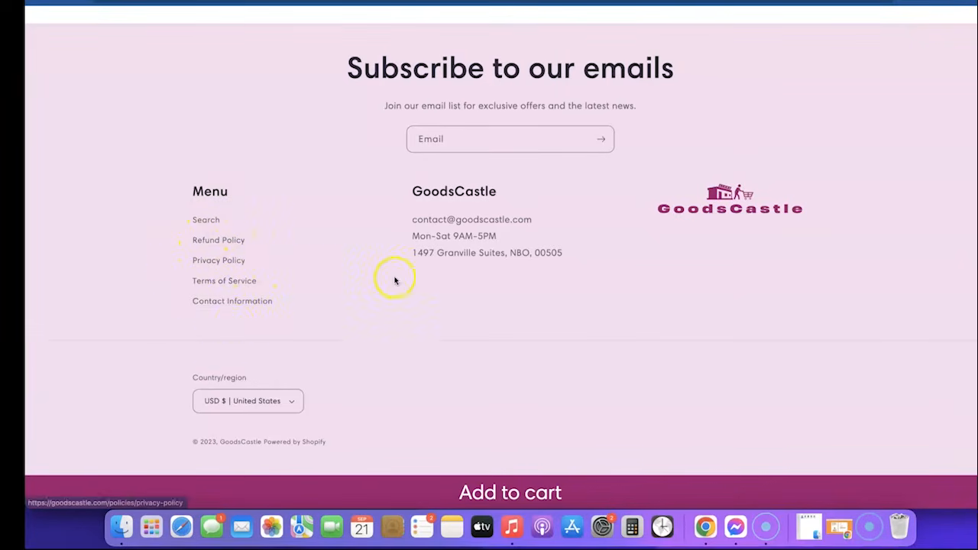
scroll(395, 280, "up", 20)
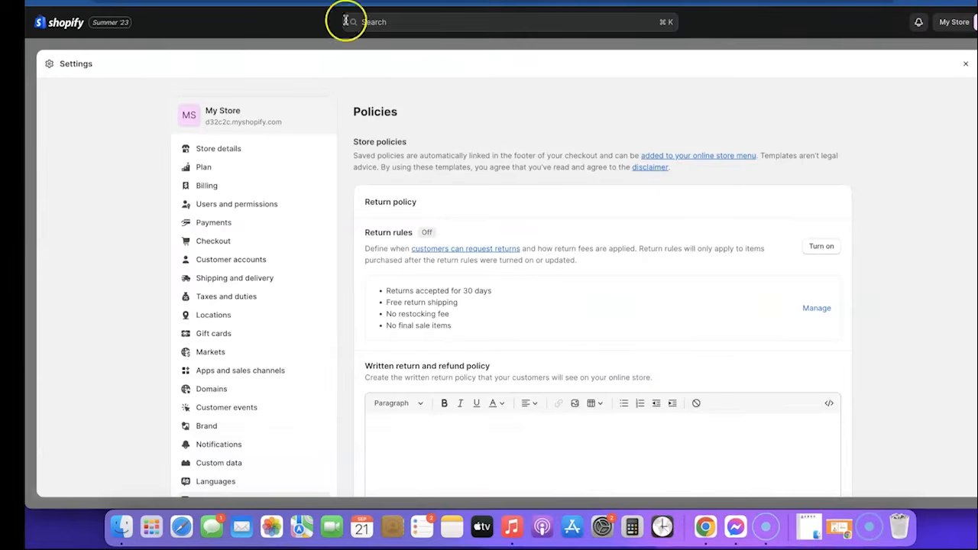
scroll(471, 244, "down", 4)
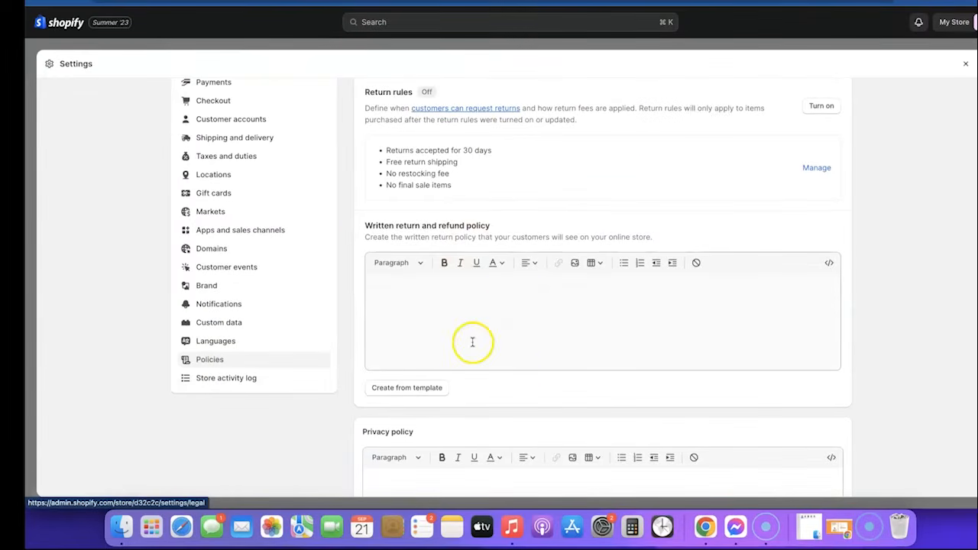
Generate the return and refund policy from template: 30-day returns, exchanges, EU cooling-off, refunds
left_click(402, 388)
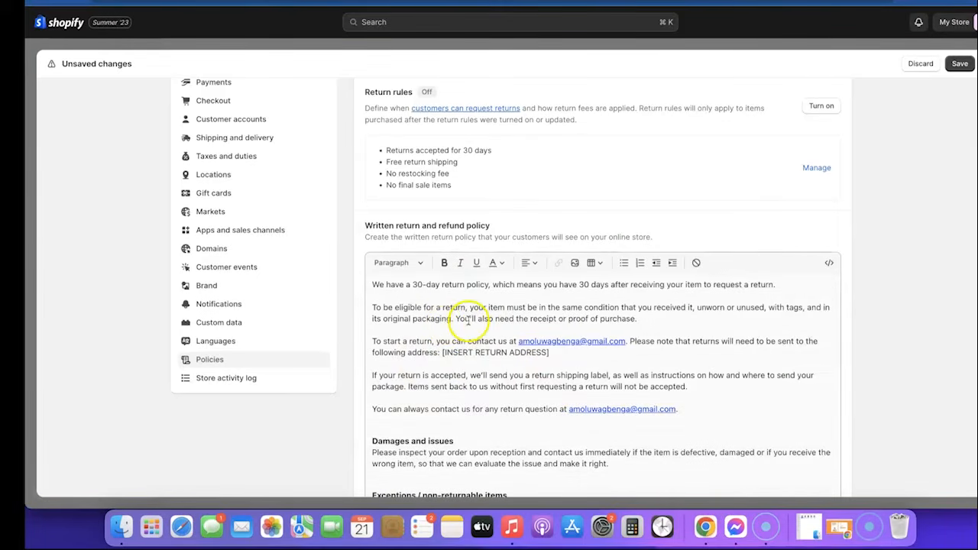
scroll(548, 353, "down", 10)
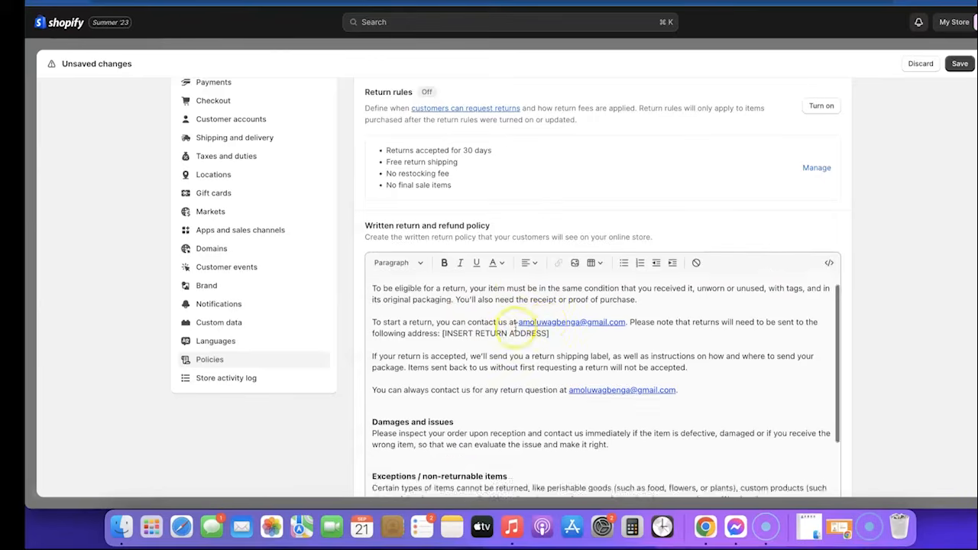
scroll(522, 215, "up", 10)
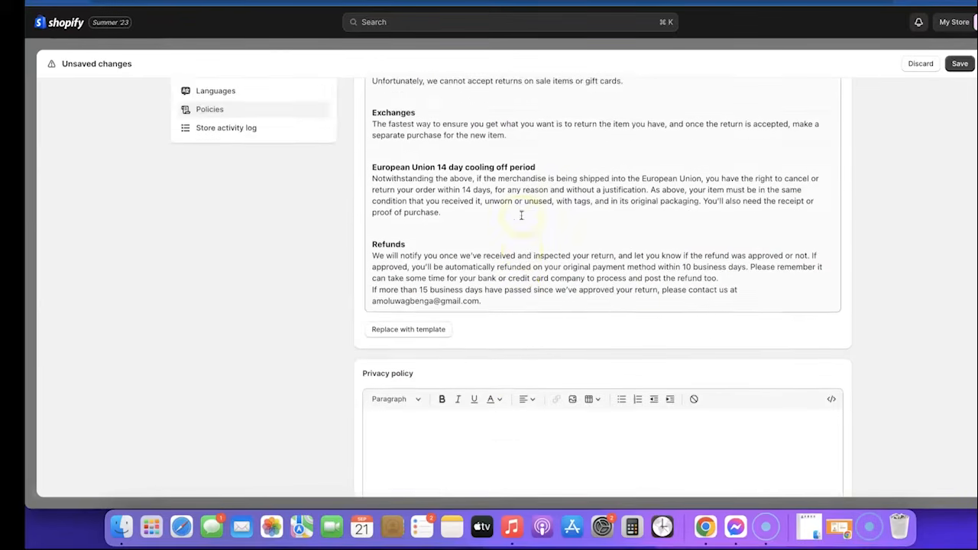
scroll(521, 215, "up", 2)
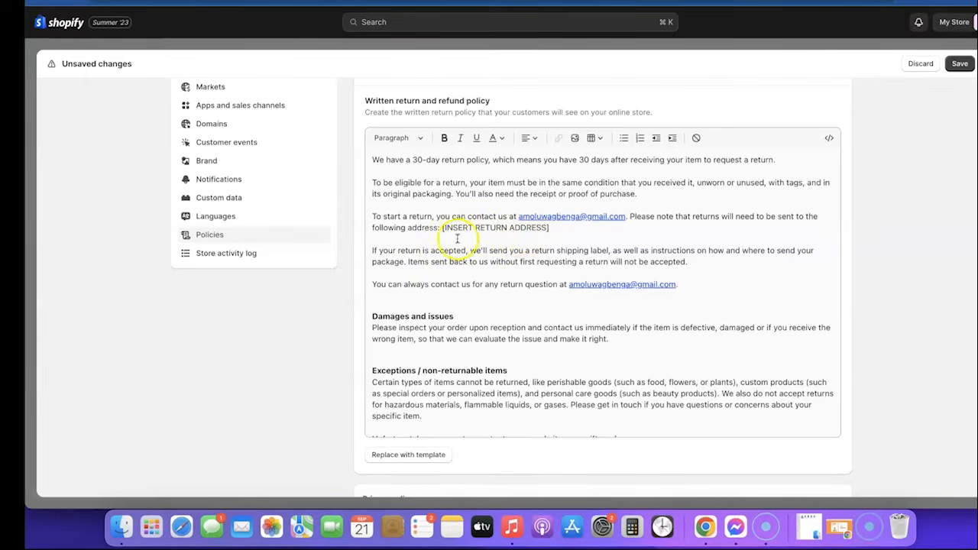
scroll(539, 239, "down", 3)
scroll(823, 296, "down", 10)
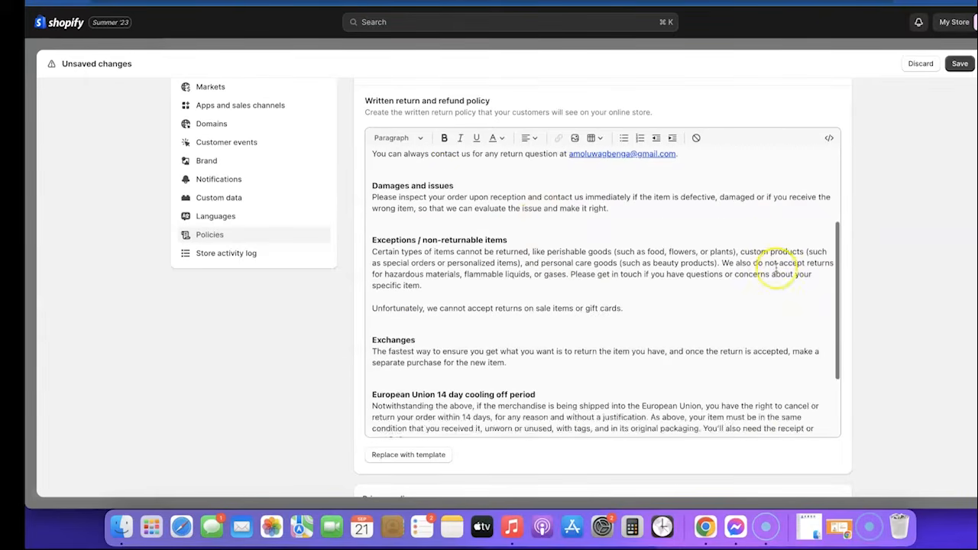
scroll(770, 287, "down", 8)
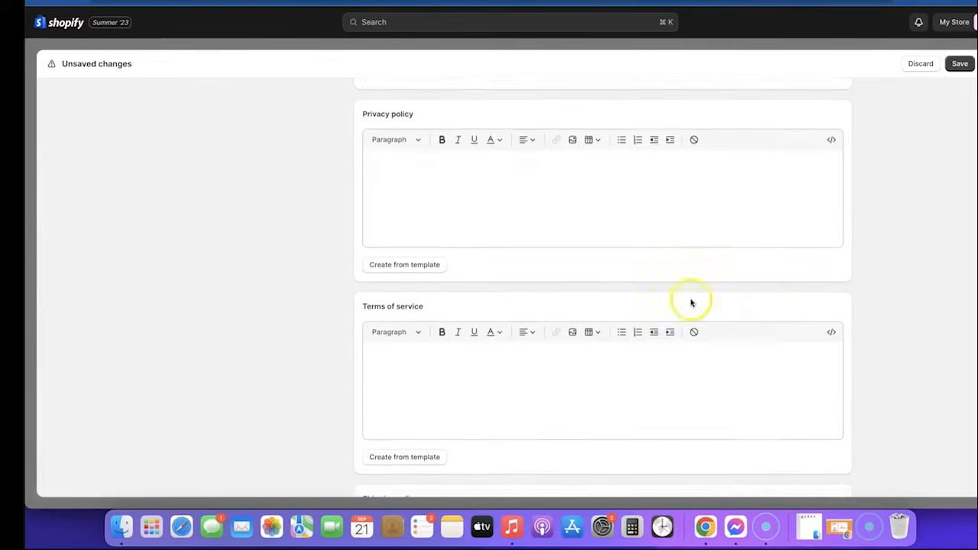
Scroll through the template privacy policy text down to the Terms of service section
scroll(520, 190, "up", 3)
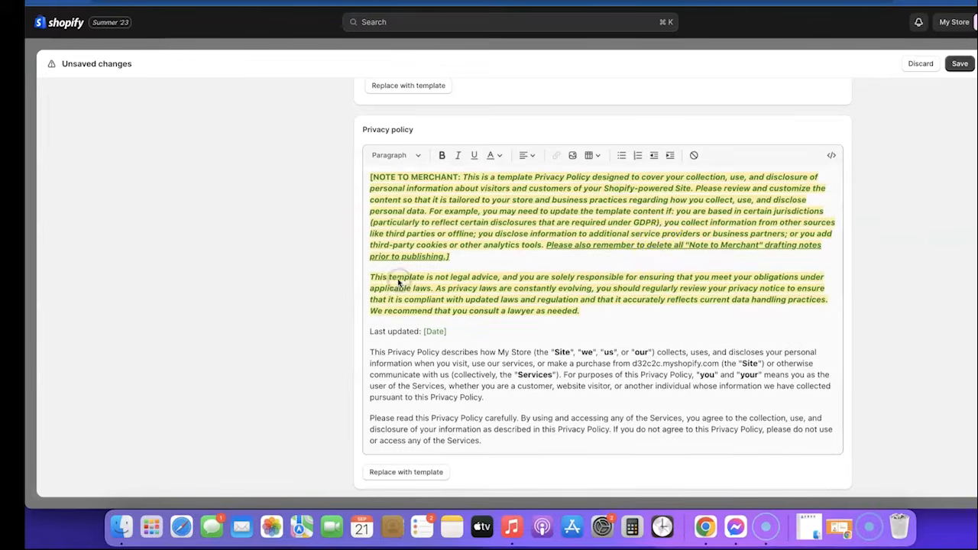
scroll(659, 261, "up", 2)
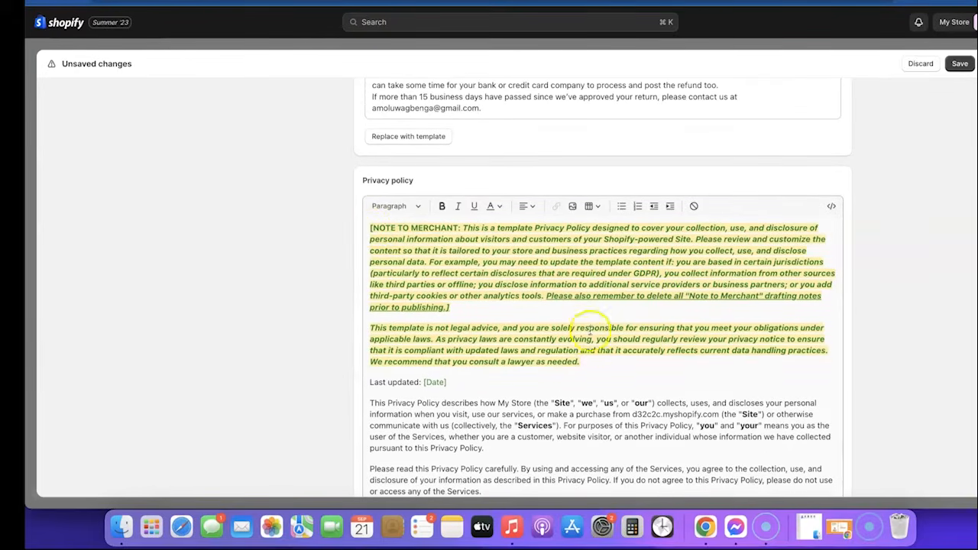
scroll(516, 285, "down", 10)
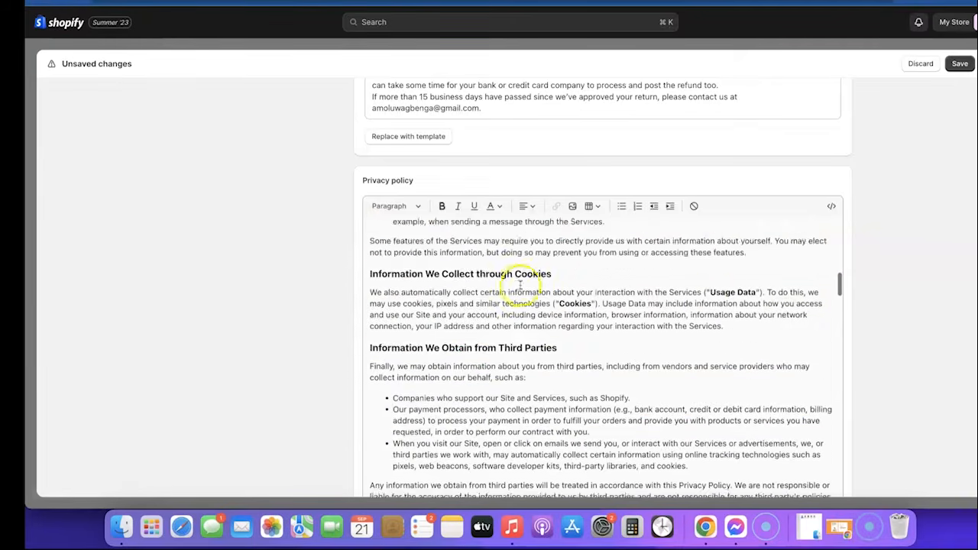
scroll(852, 244, "down", 10)
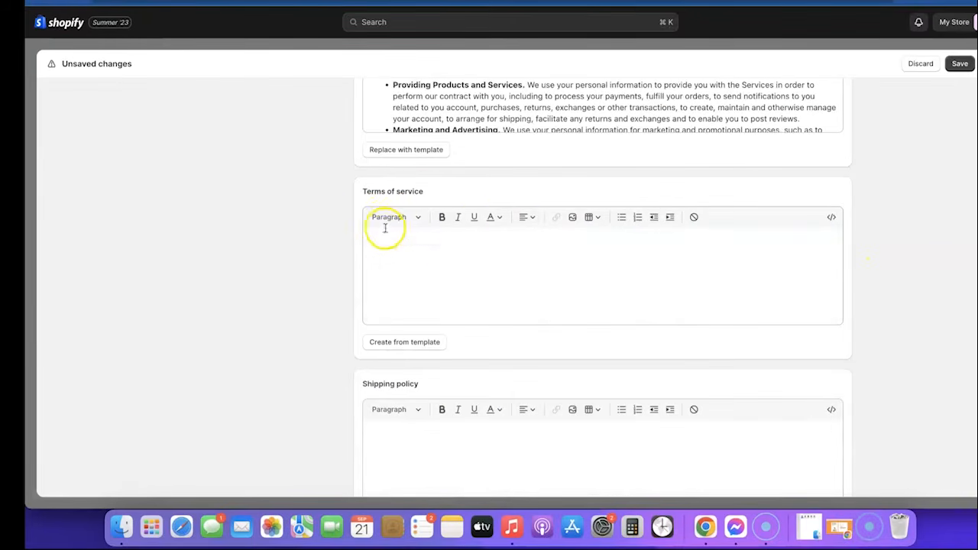
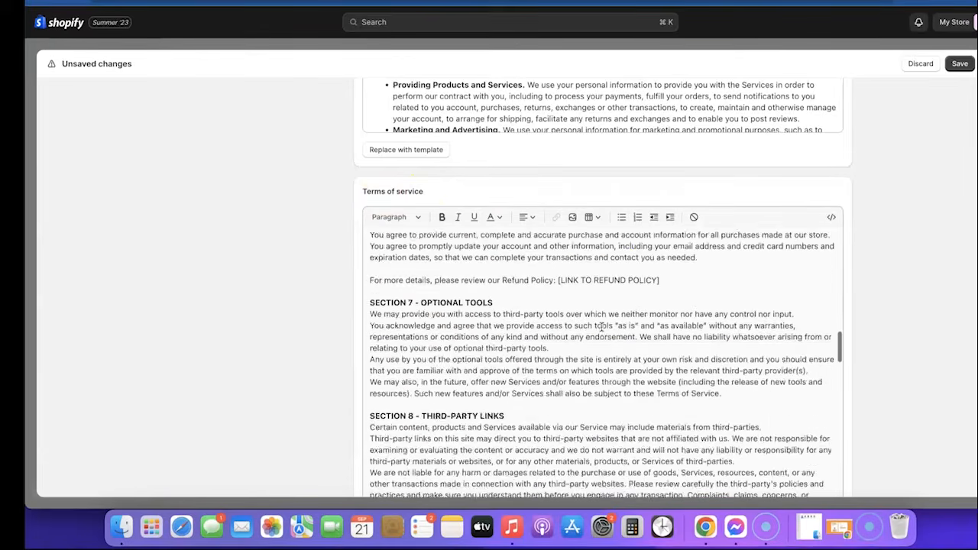
Scroll through the template-generated Terms of Service text
scroll(601, 327, "down", 10)
scroll(868, 327, "down", 5)
scroll(748, 250, "down", 10)
scroll(749, 250, "down", 5)
scroll(748, 250, "up", 3)
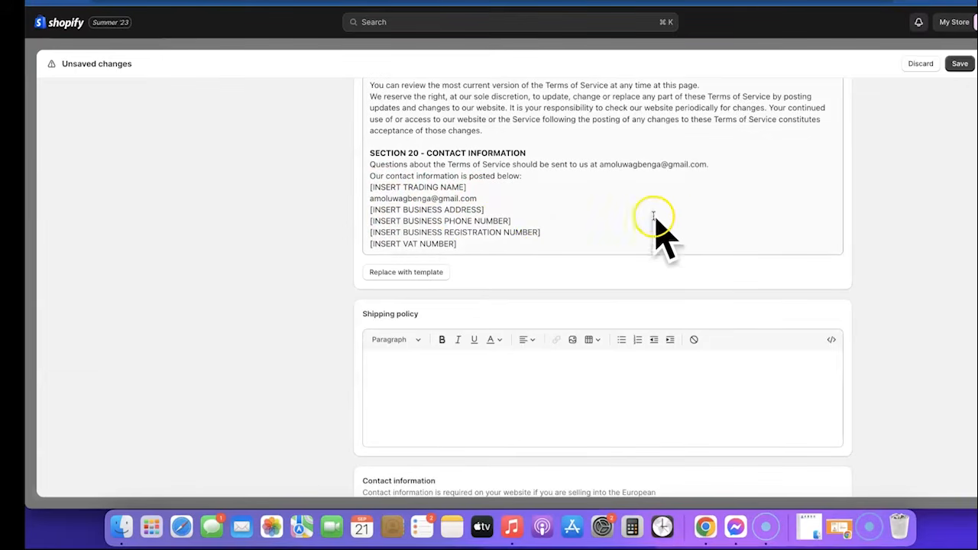
scroll(681, 219, "down", 2)
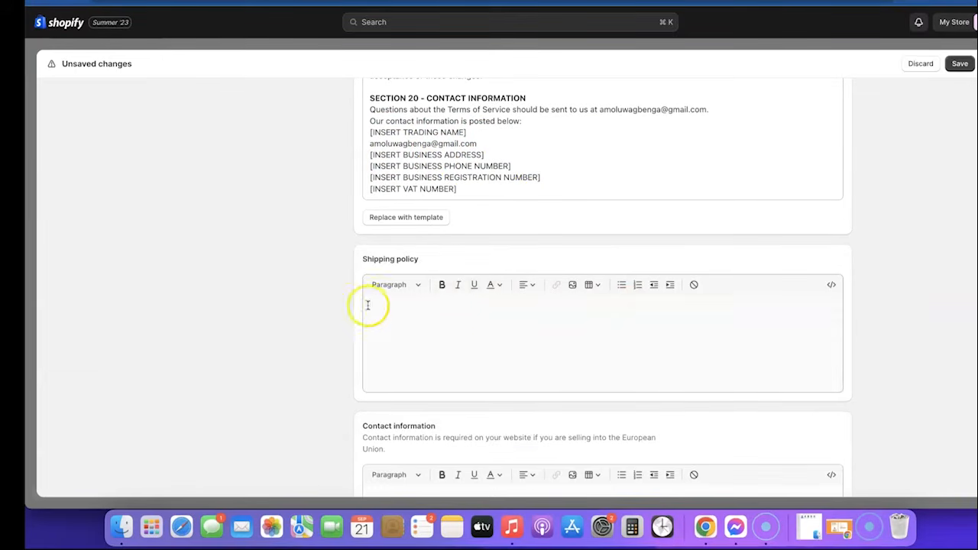
Review the Shipping policy and contact information sections, then save the store policies
left_click(465, 329)
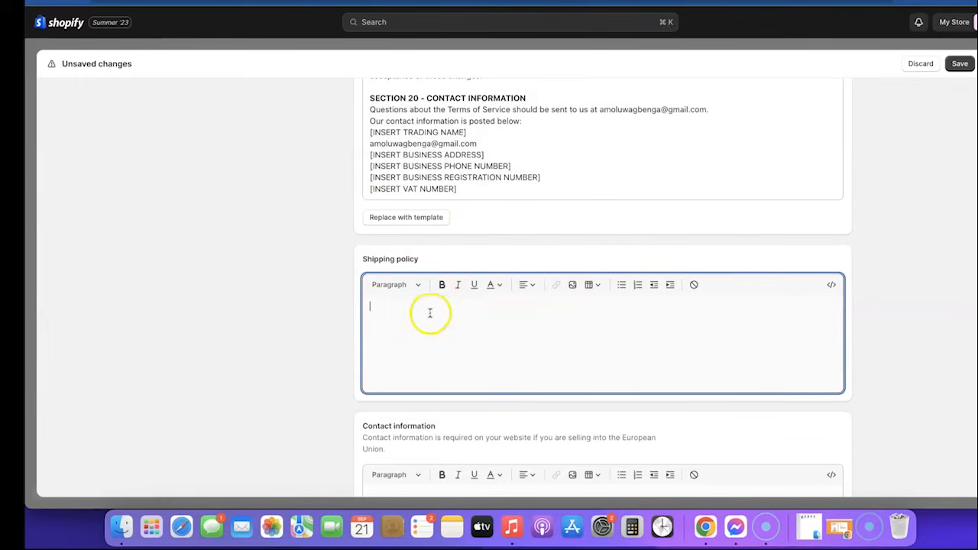
scroll(758, 321, "down", 5)
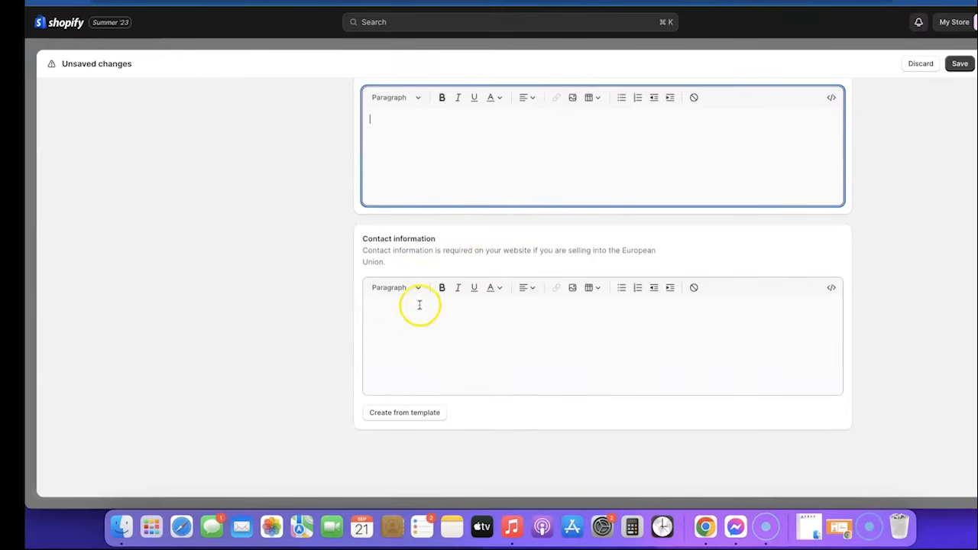
scroll(841, 366, "up", 2)
scroll(840, 365, "down", 2)
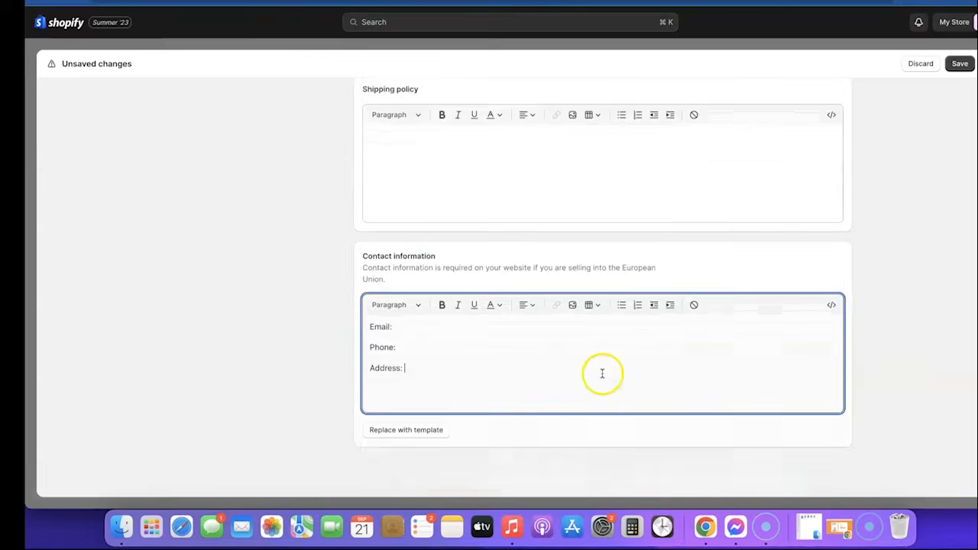
scroll(601, 373, "up", 10)
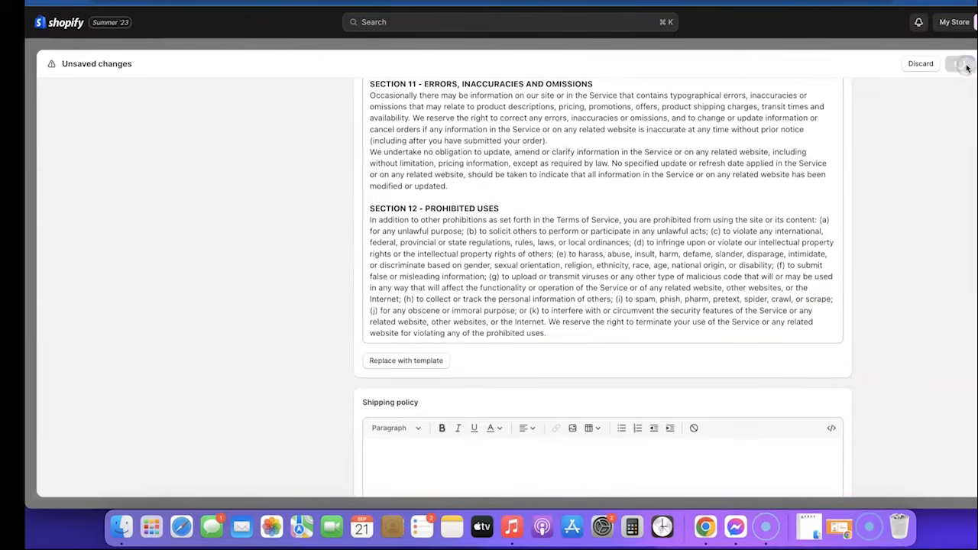
left_click(965, 65)
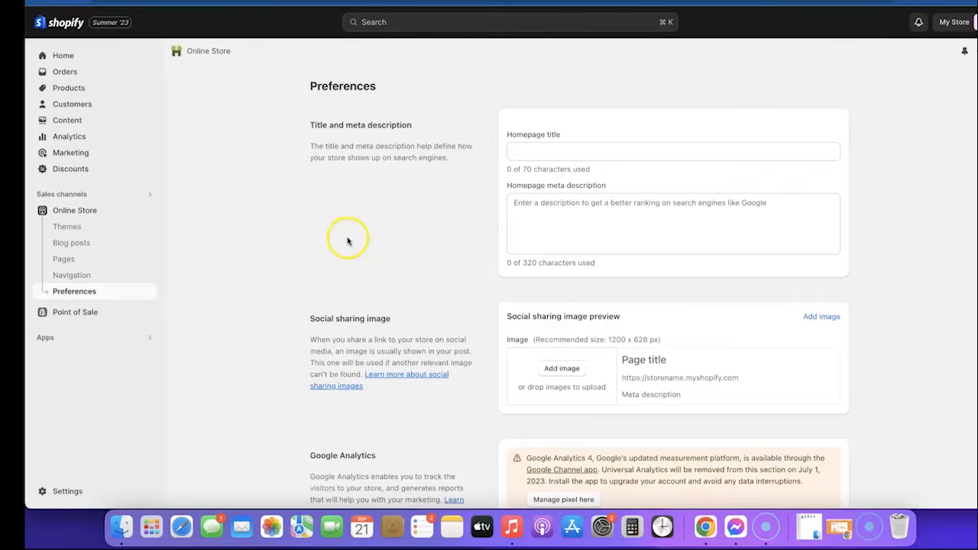
Open Online Store Navigation and select the Footer menu for editing
left_click(73, 277)
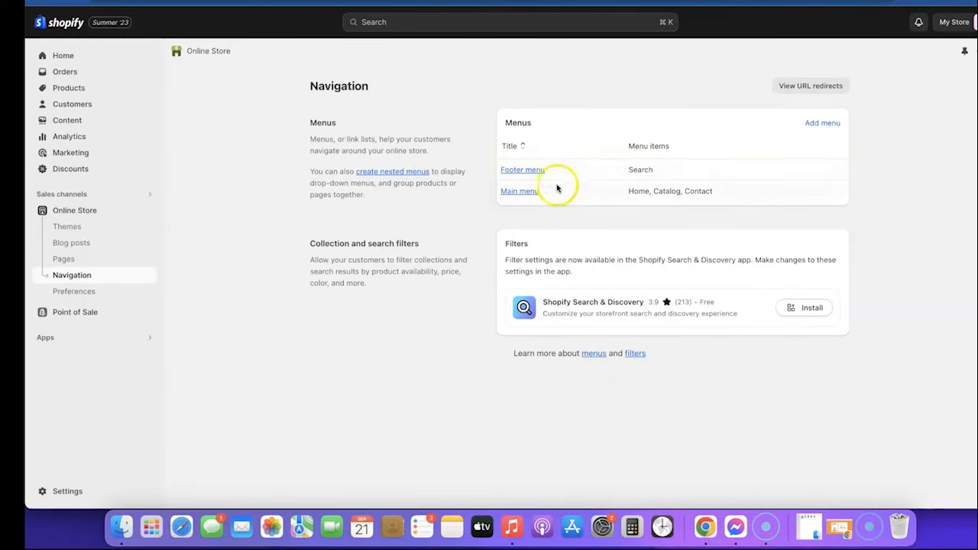
left_click(535, 175)
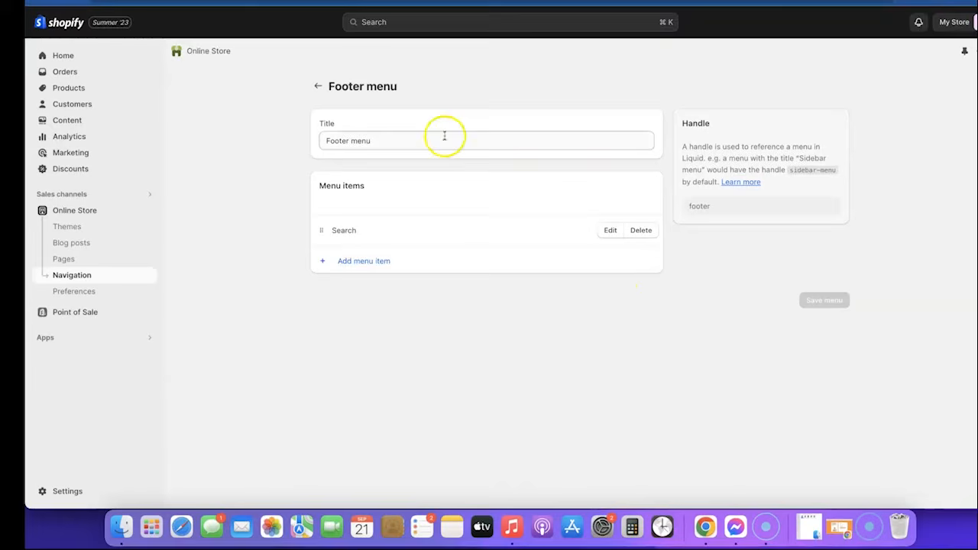
Add Privacy Policy and Refund Policy links to the Footer menu
left_click(359, 262)
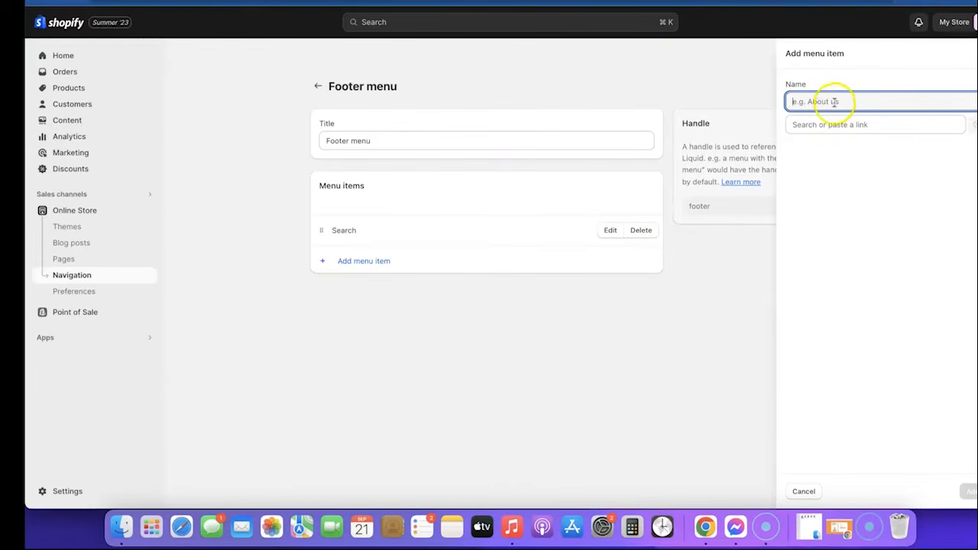
left_click(839, 126)
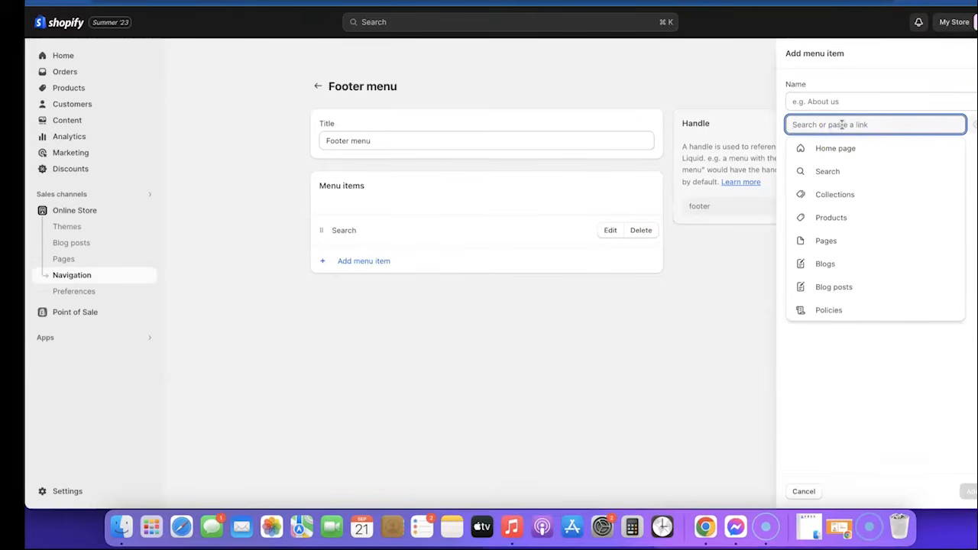
left_click(833, 311)
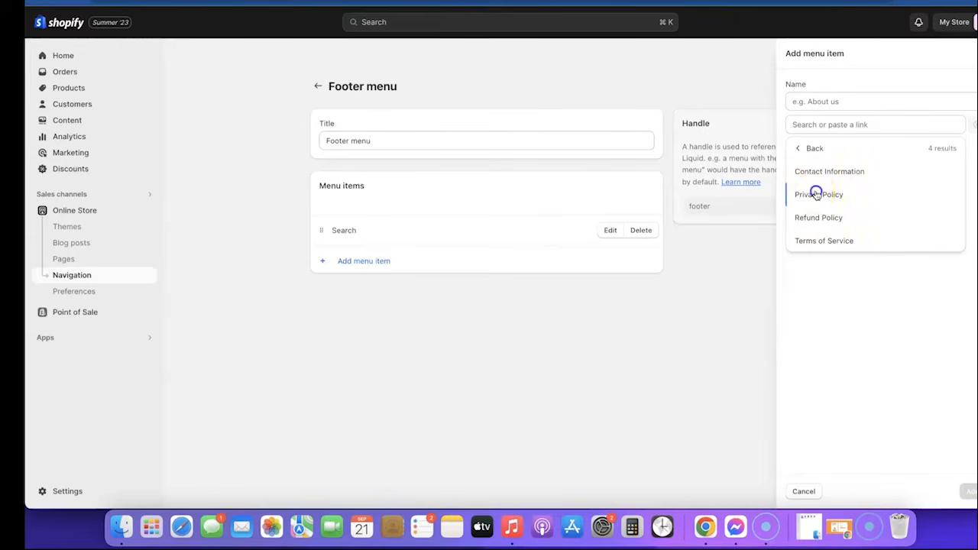
left_click(815, 194)
left_click(971, 489)
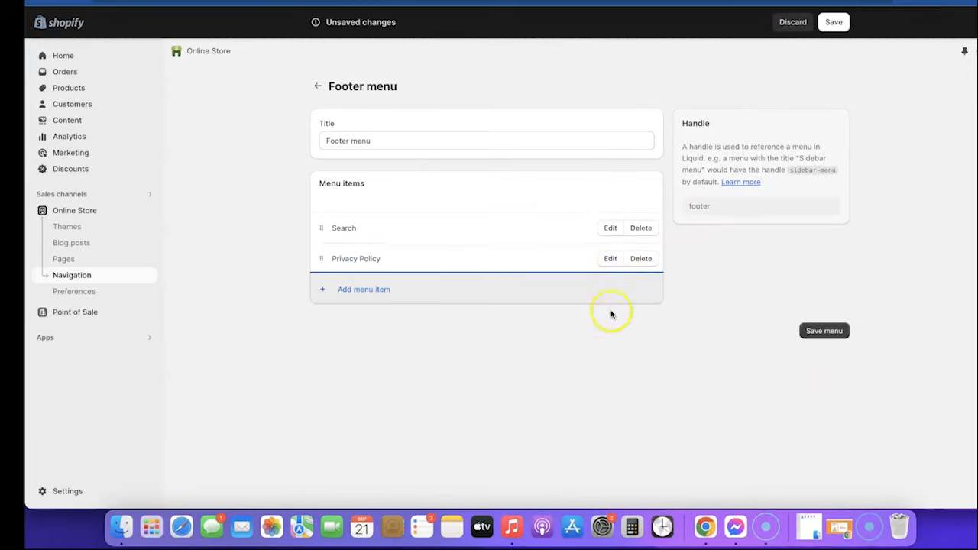
left_click(346, 293)
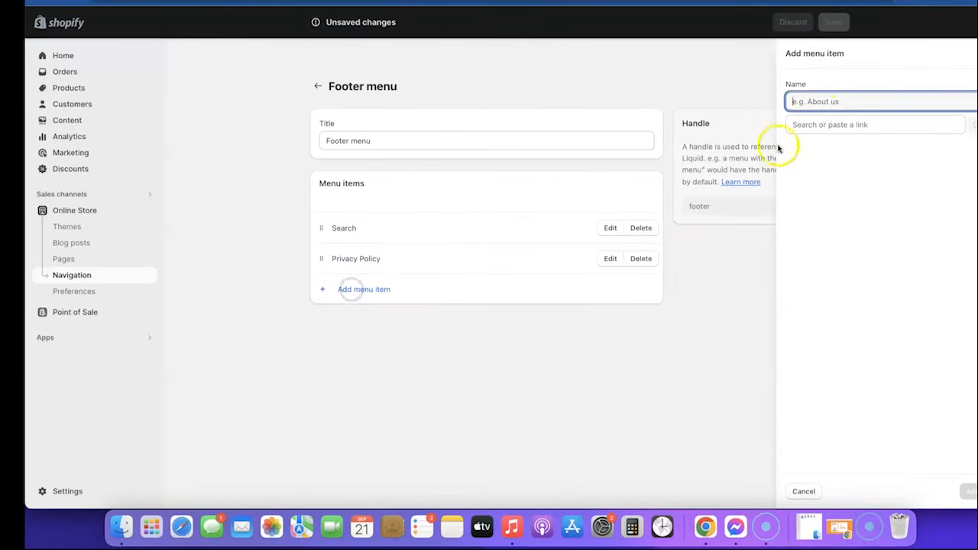
left_click(820, 123)
left_click(825, 312)
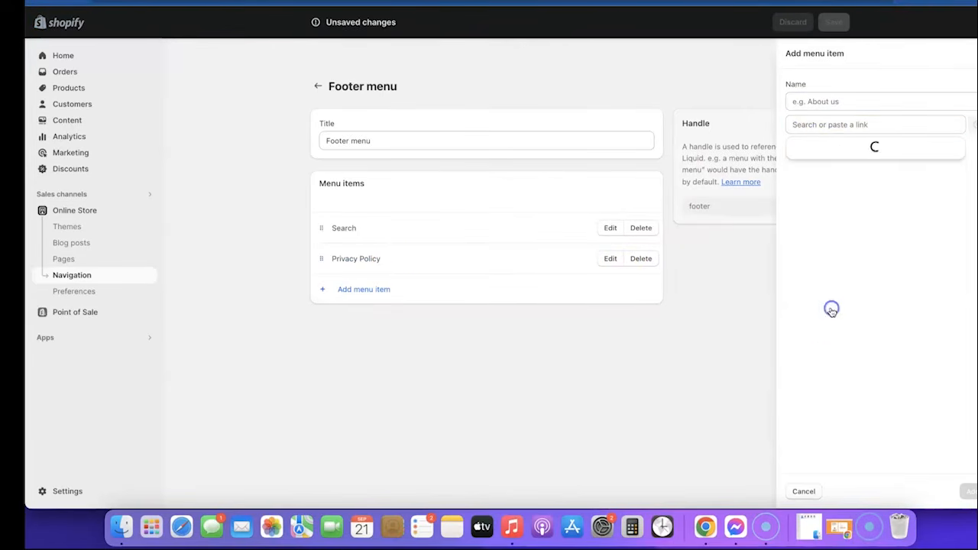
left_click(819, 218)
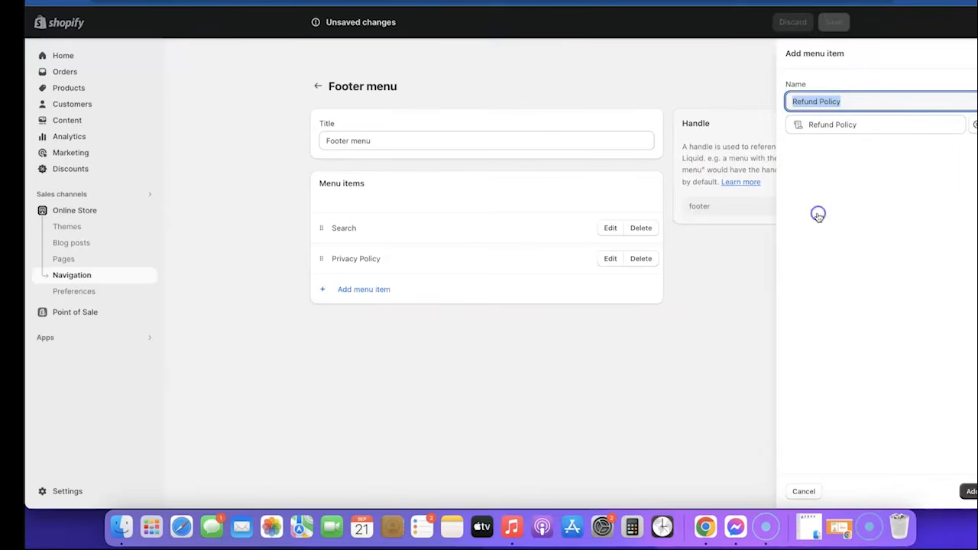
left_click(973, 493)
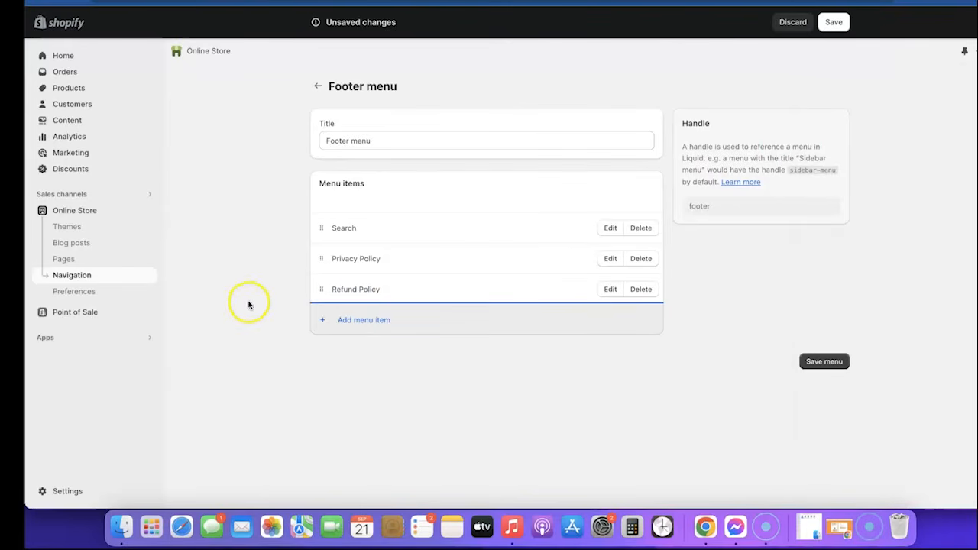
Add a Terms of Service link and begin a fourth policy menu item
left_click(341, 319)
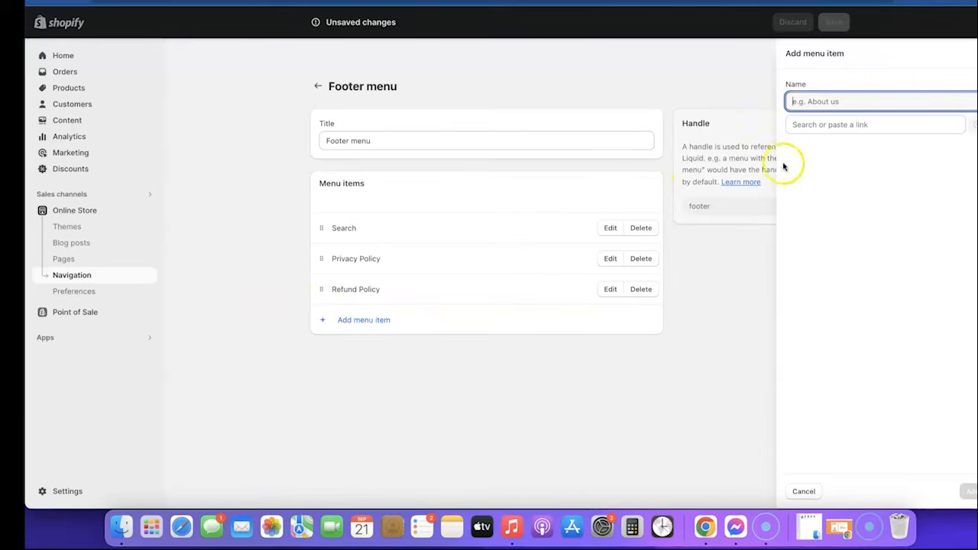
left_click(799, 128)
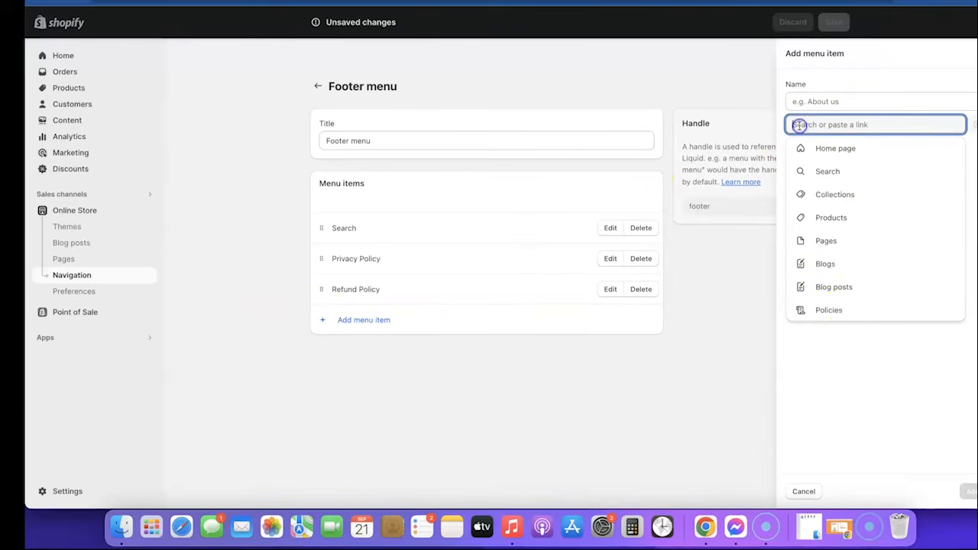
left_click(834, 311)
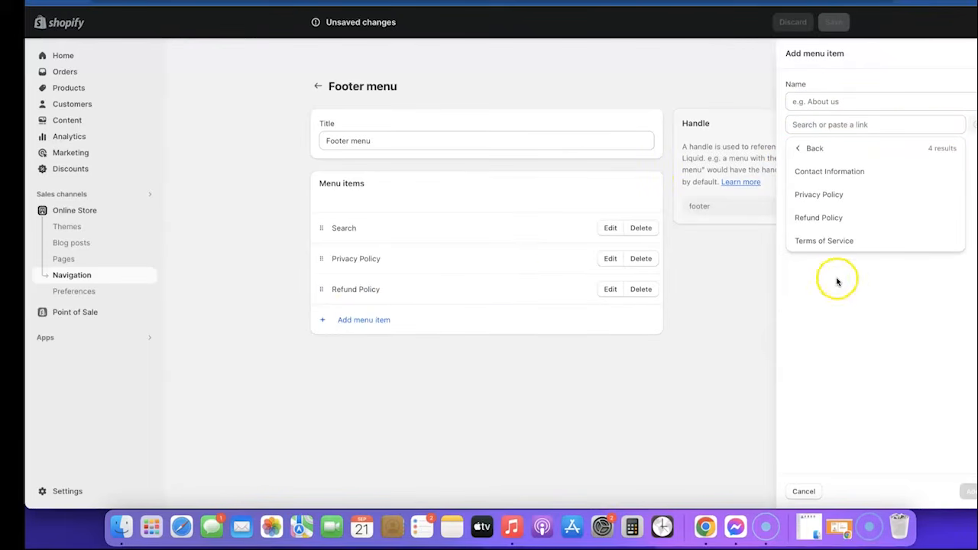
left_click(826, 241)
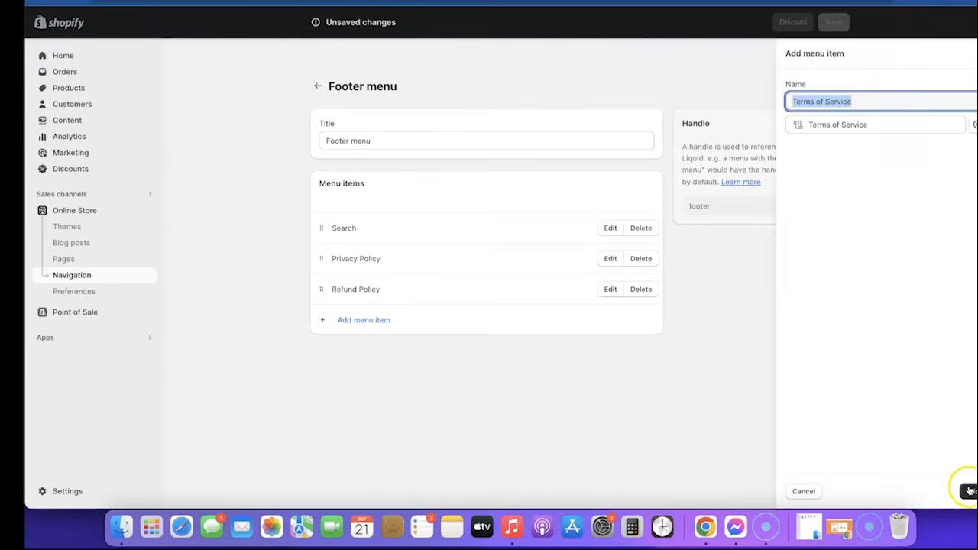
left_click(969, 490)
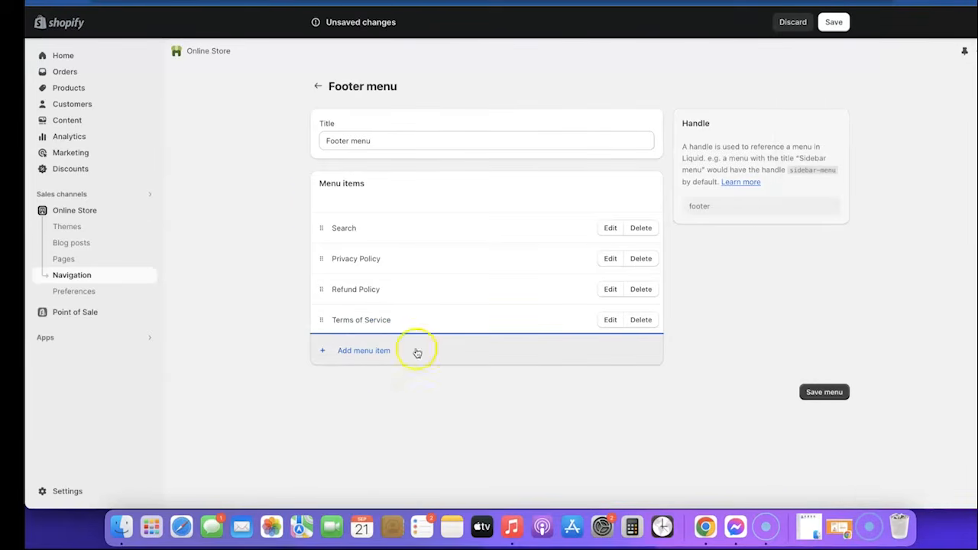
left_click(373, 354)
left_click(827, 124)
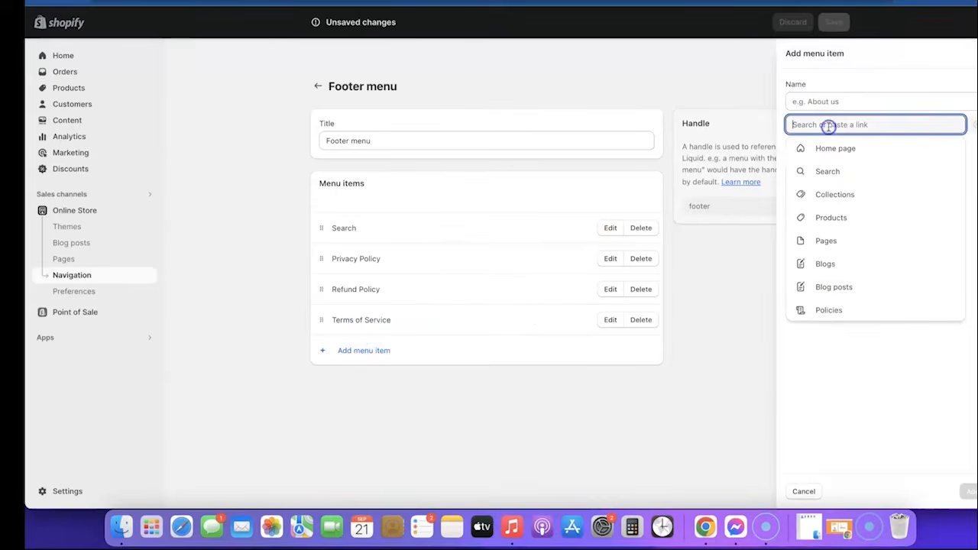
left_click(833, 310)
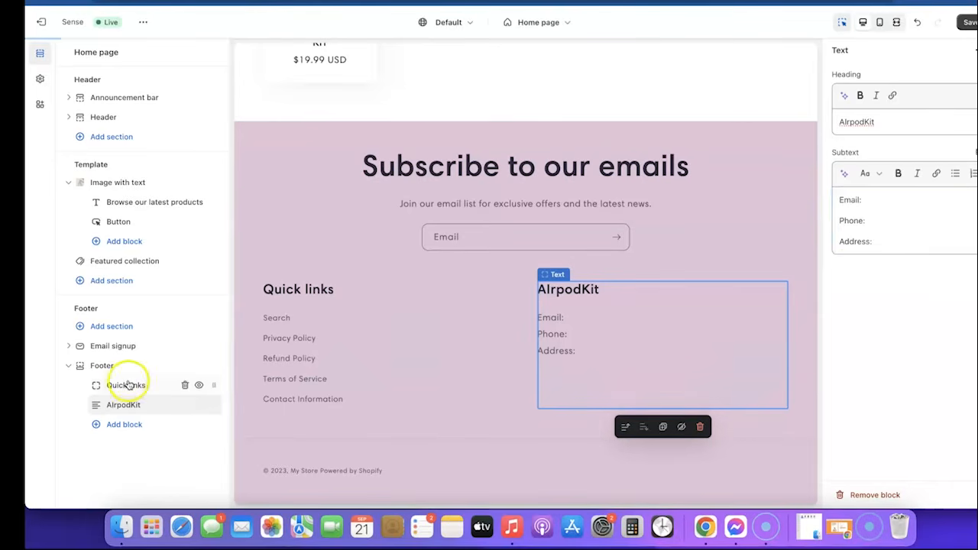
Add a footer Image block showing the Airpod_KIT_1 logo and widen it to 240
left_click(121, 423)
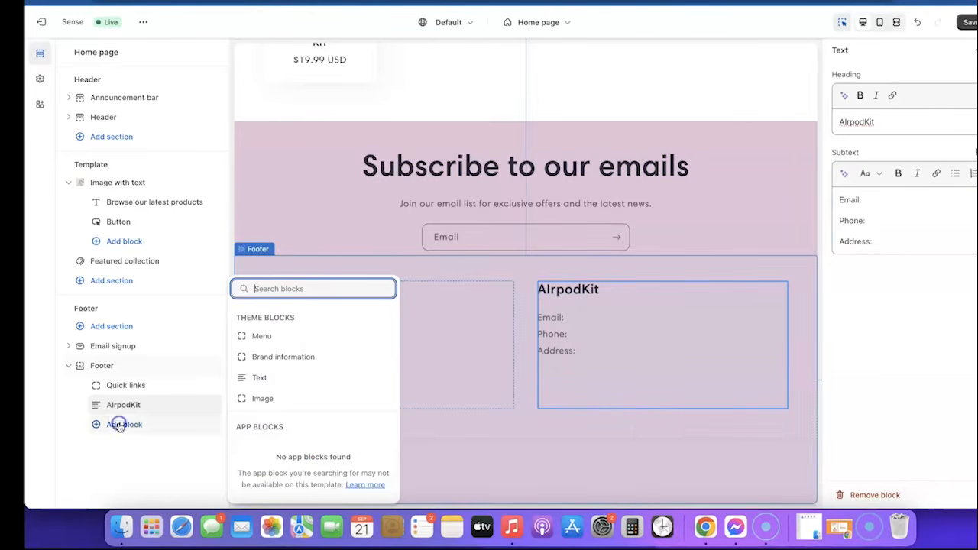
left_click(262, 398)
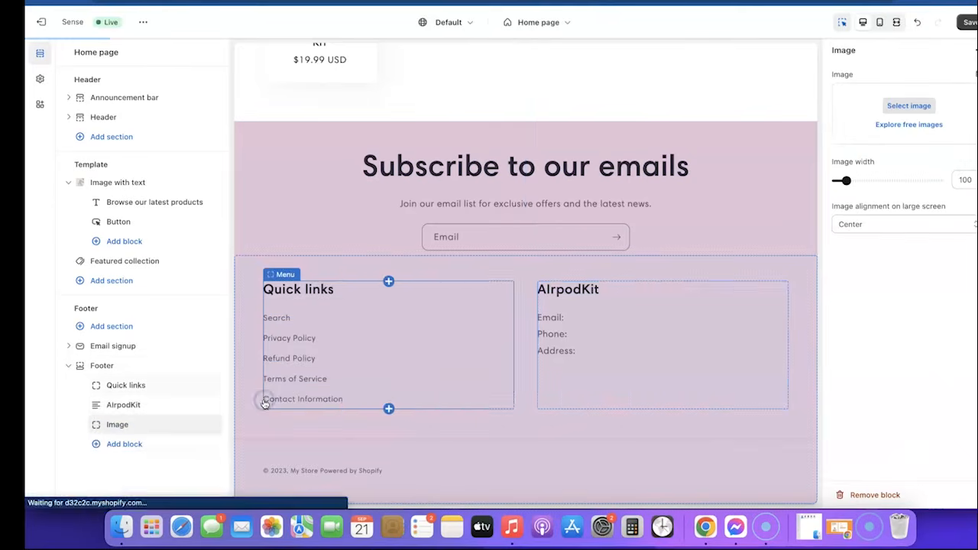
left_click(704, 346)
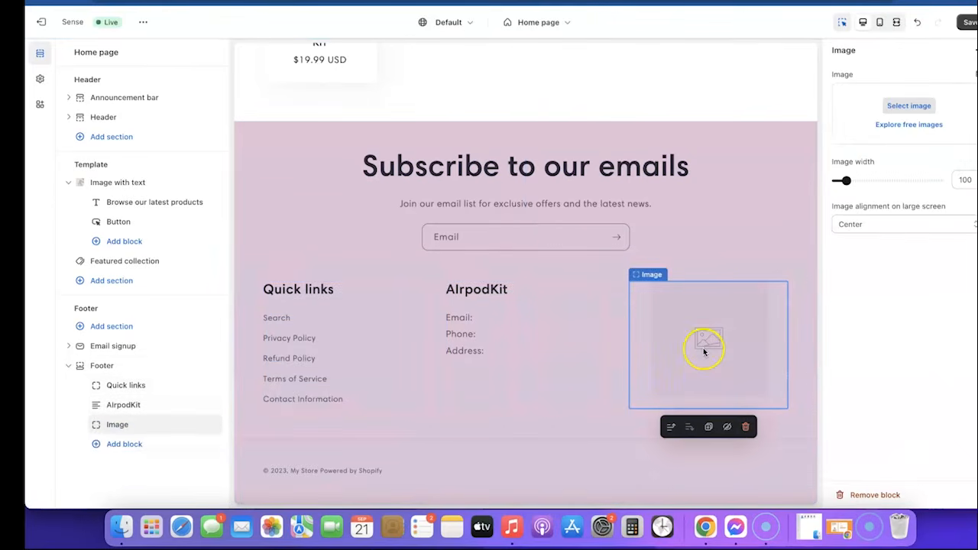
left_click(909, 107)
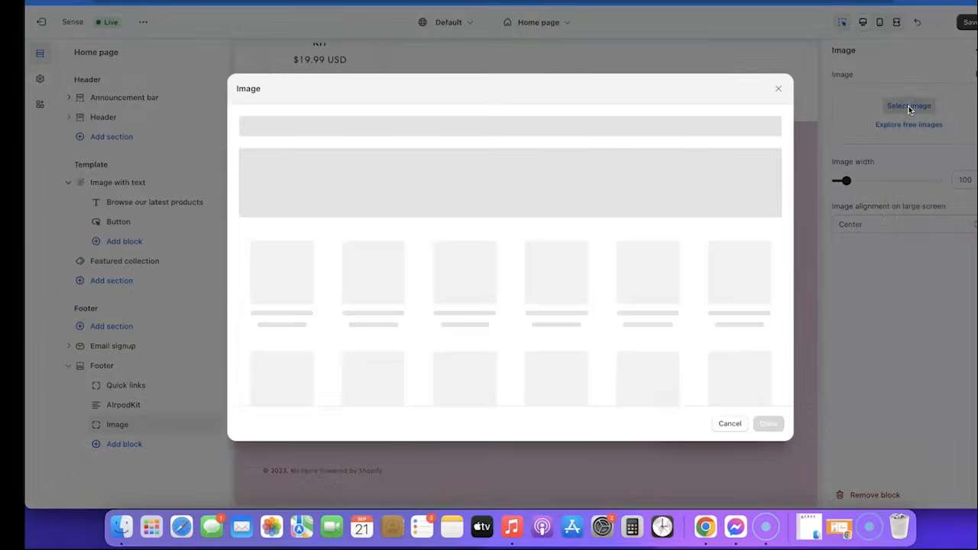
left_click(505, 228)
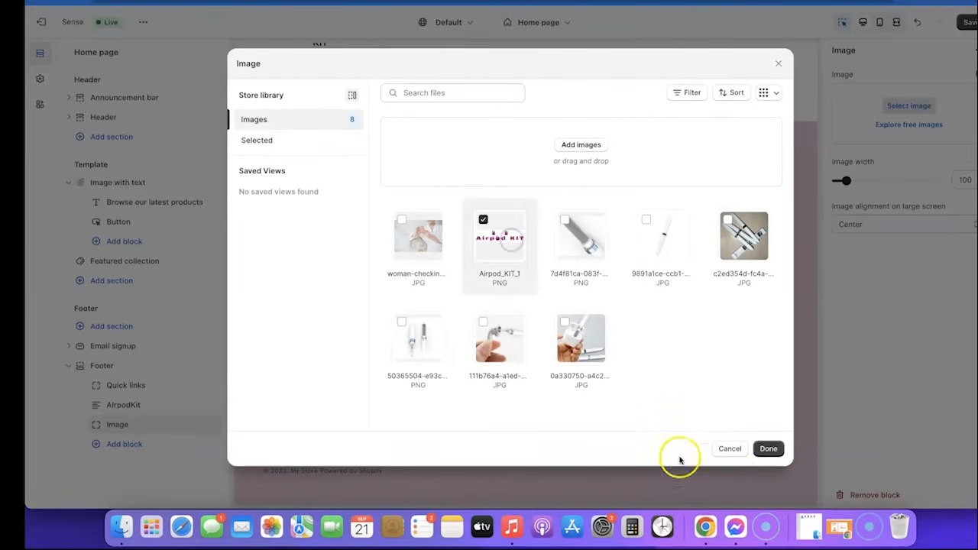
left_click(766, 450)
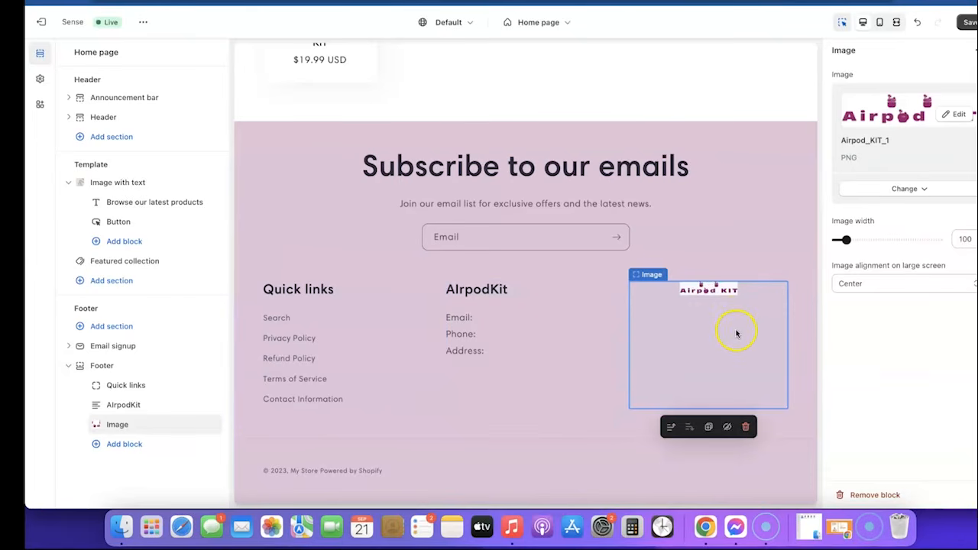
scroll(758, 327, "up", 2)
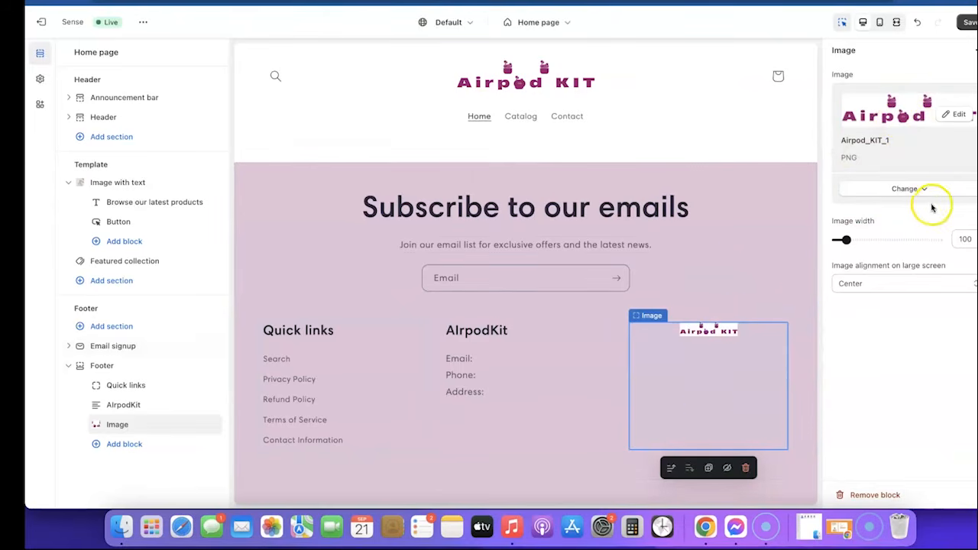
left_click_drag(844, 239, 876, 239)
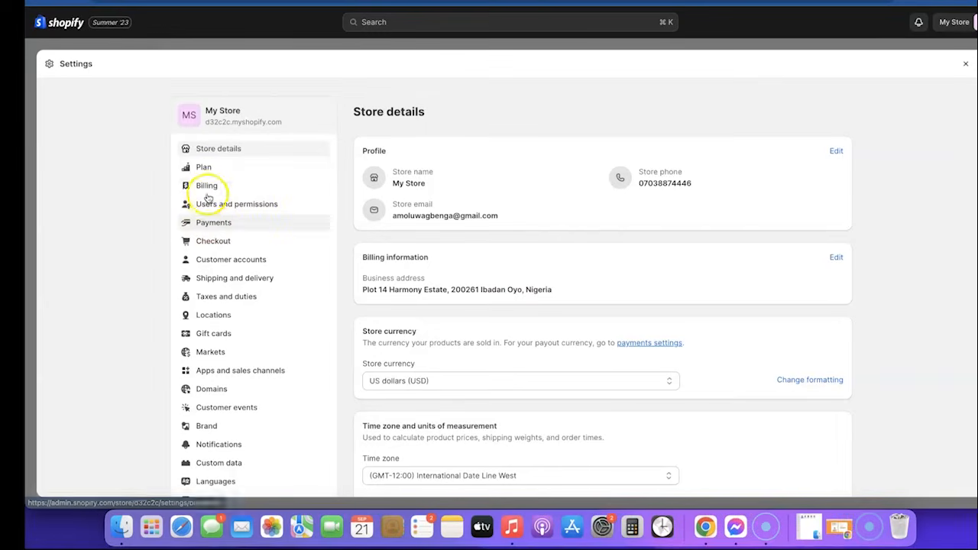
In Payments, filter third-party providers by 'Str' and choose Stripe
left_click(204, 223)
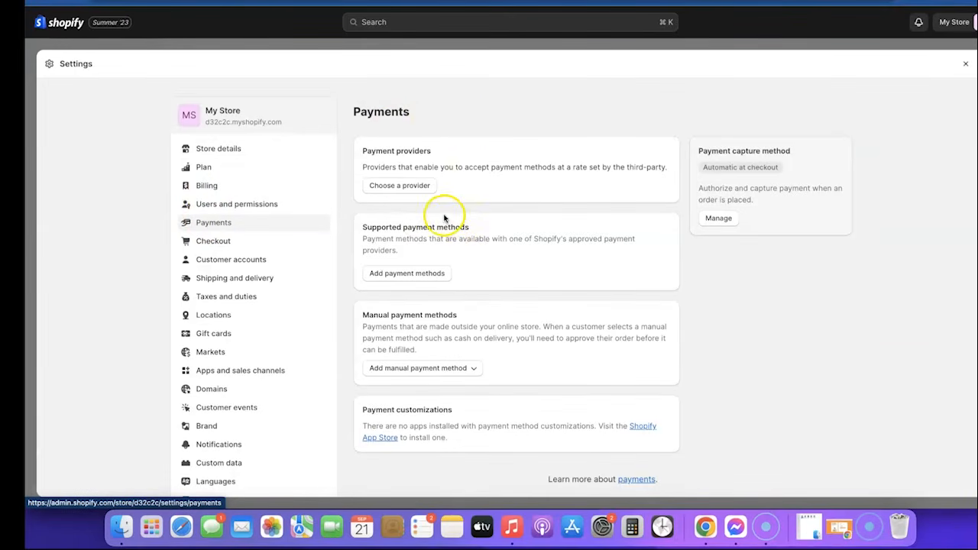
left_click(389, 185)
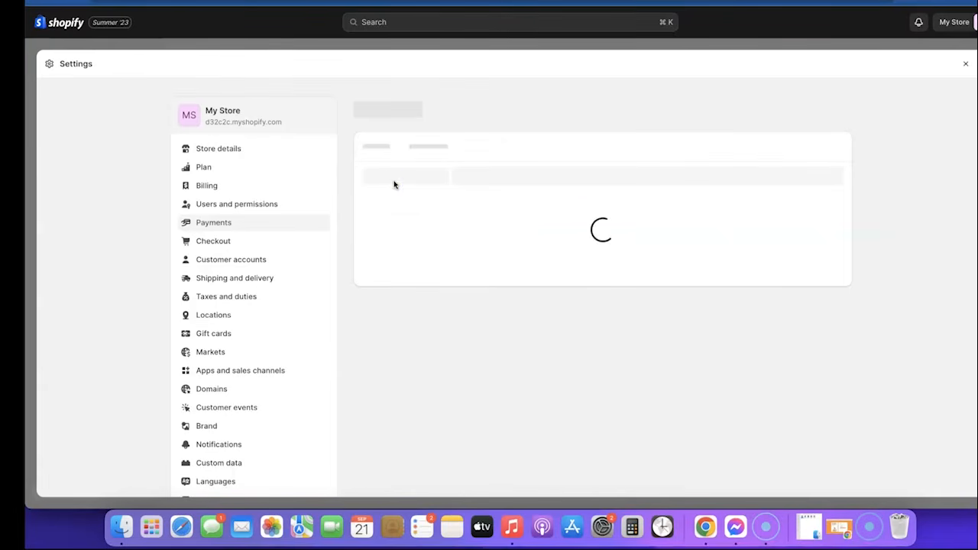
left_click(544, 152)
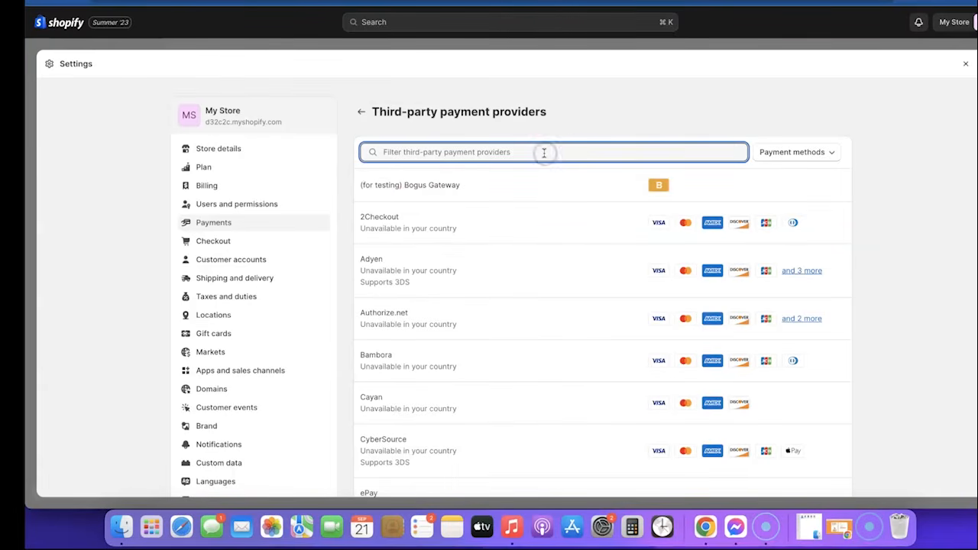
type("Str")
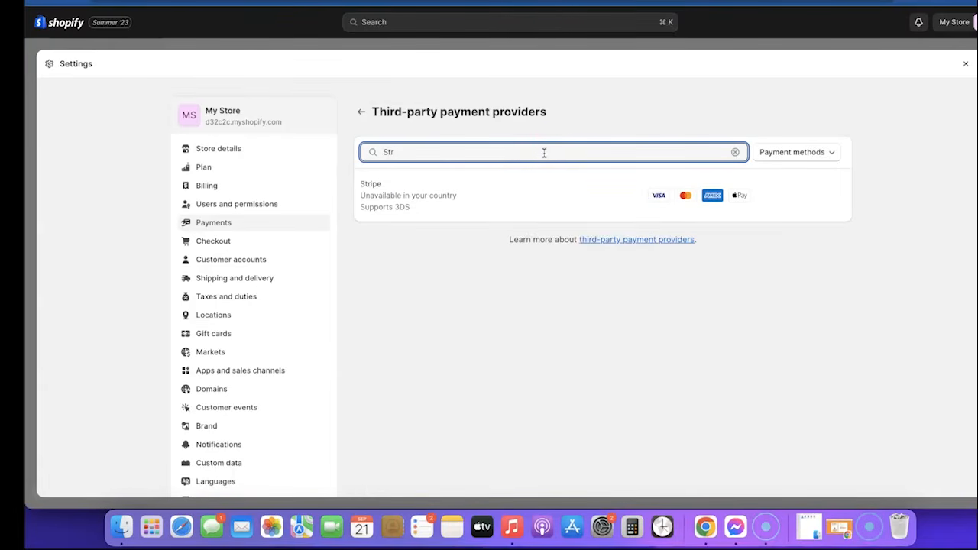
left_click(499, 199)
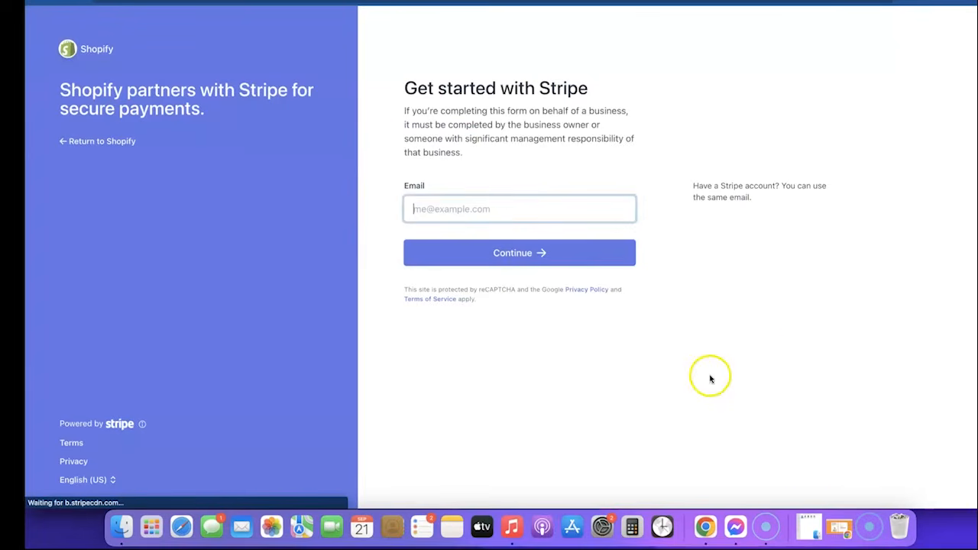
Abandon the Stripe signup without entering an email and return to the admin Home
left_click(533, 208)
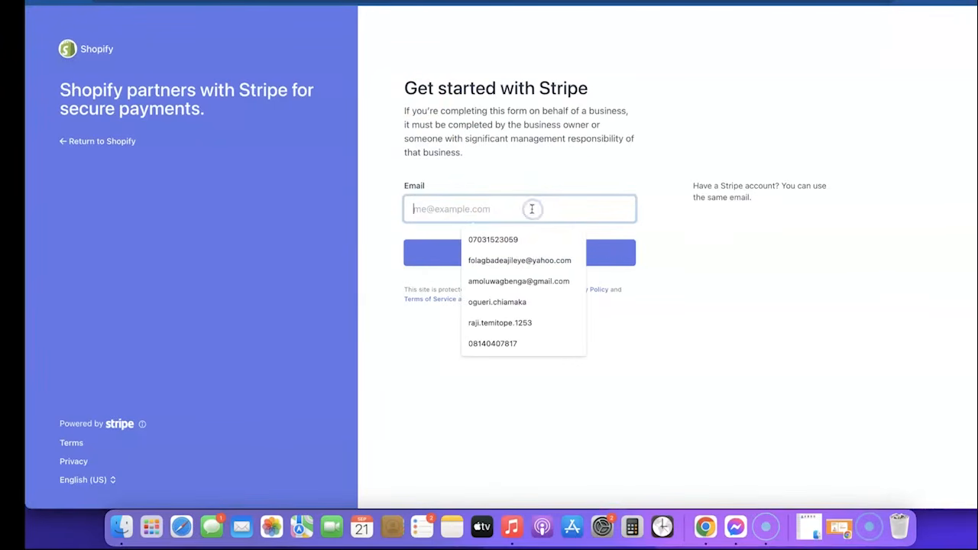
left_click(569, 171)
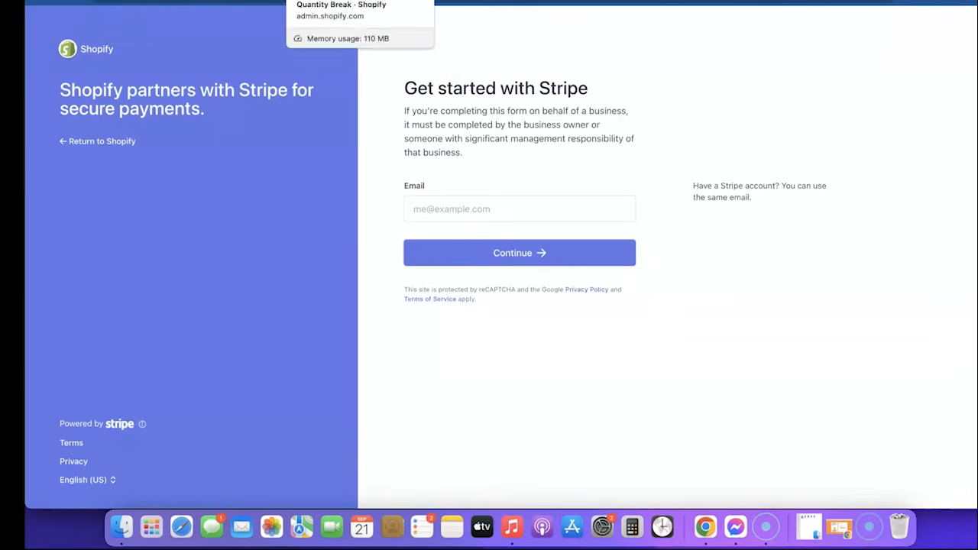
left_click(115, 1)
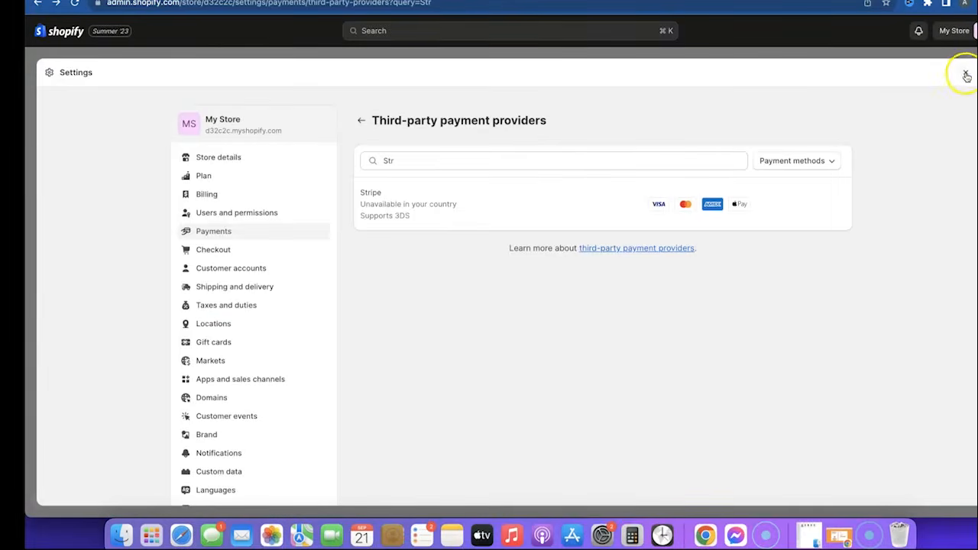
left_click(965, 72)
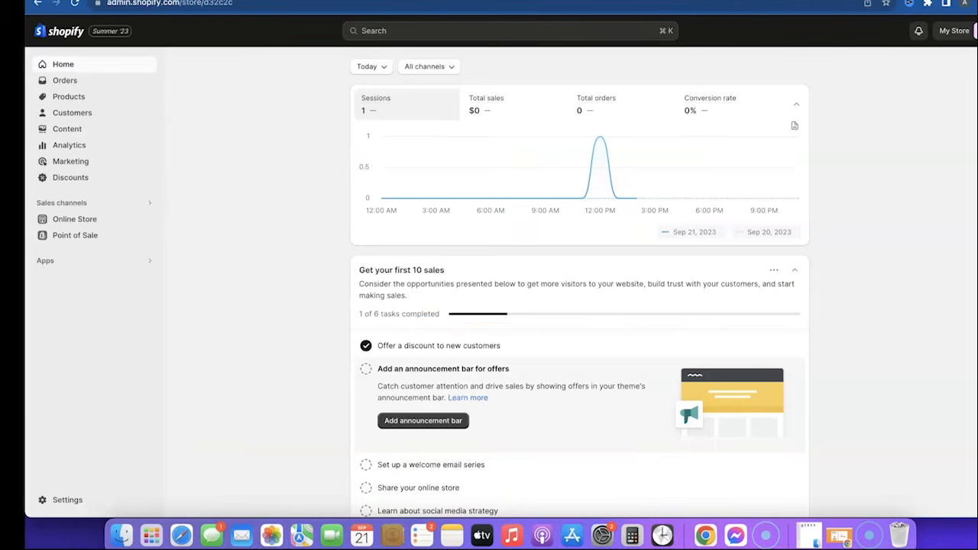
Search the Shopify App Store for 'Cj' and open the CJdropshipping listing
left_click(46, 261)
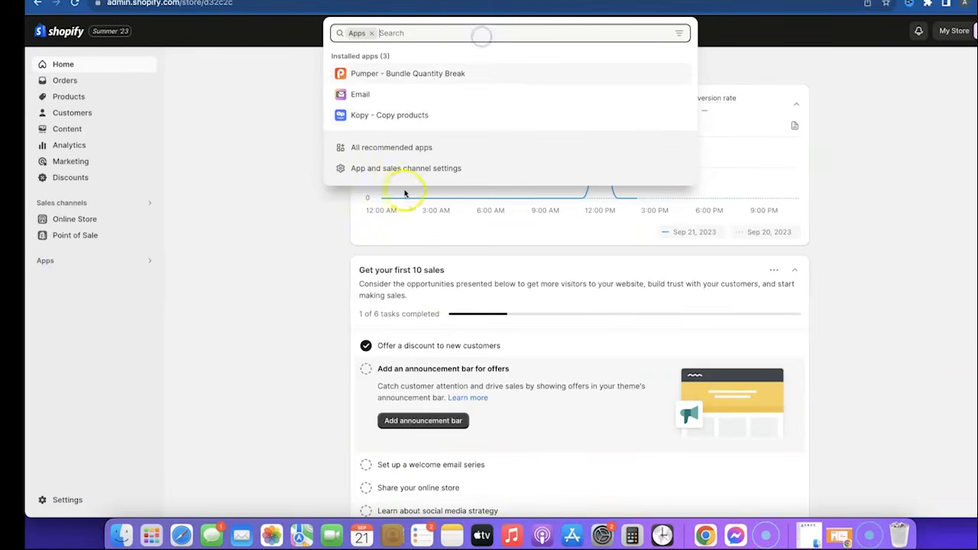
left_click(389, 148)
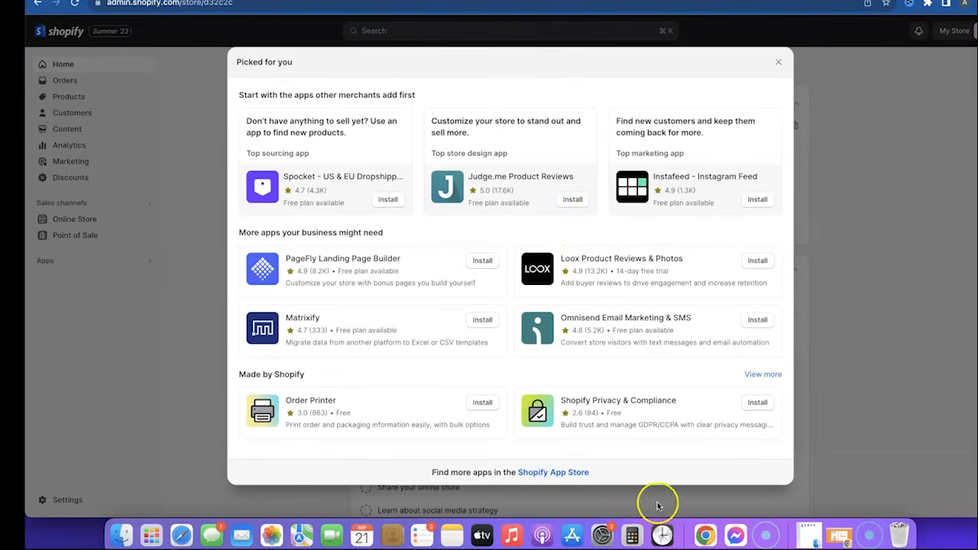
left_click(566, 473)
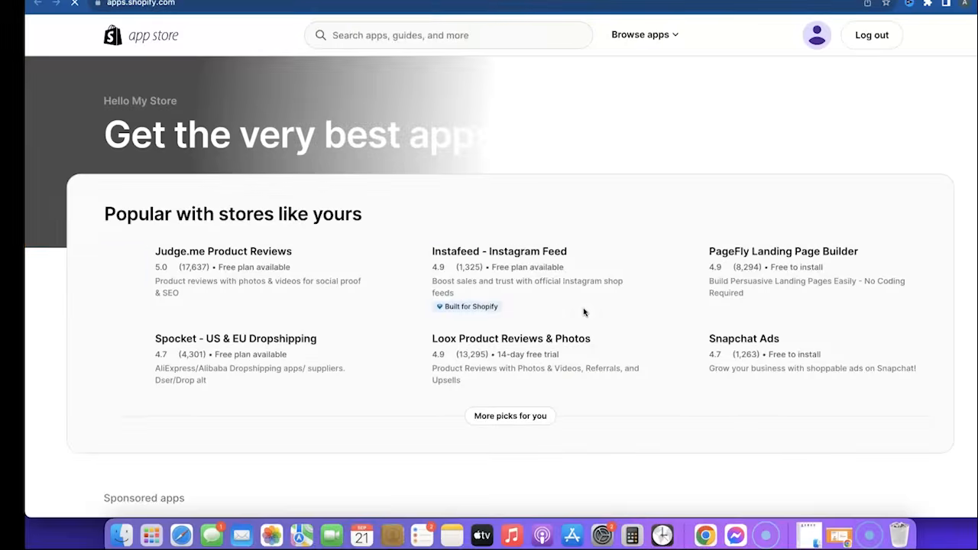
left_click(471, 37)
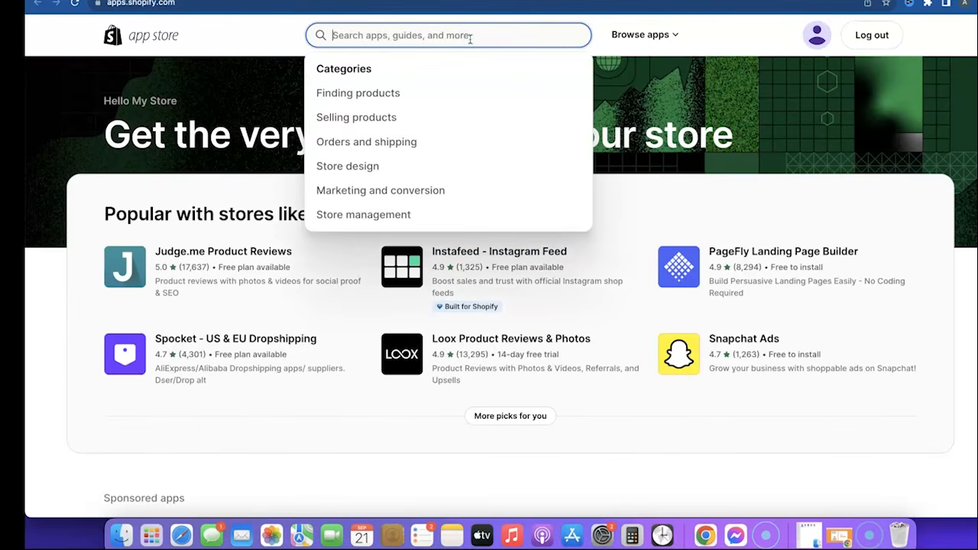
type("c")
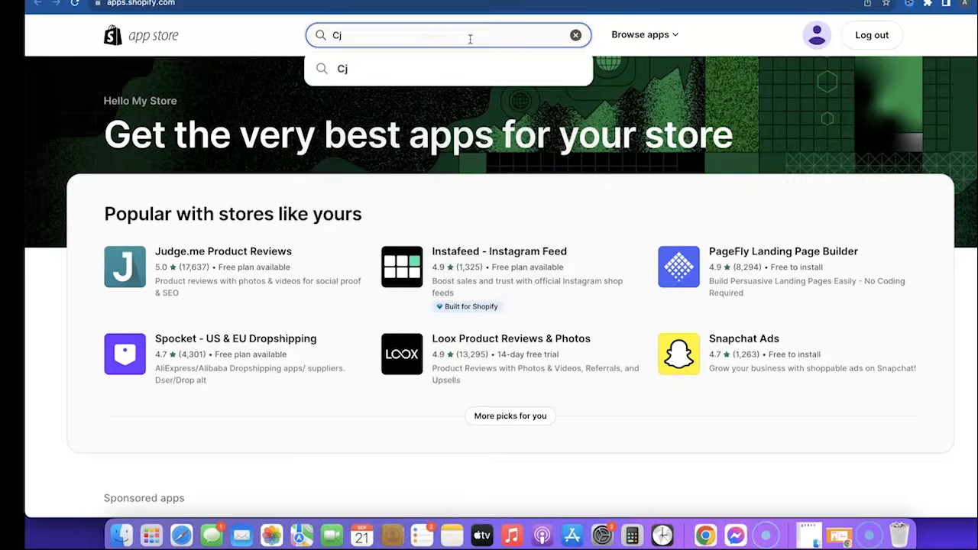
left_click(418, 66)
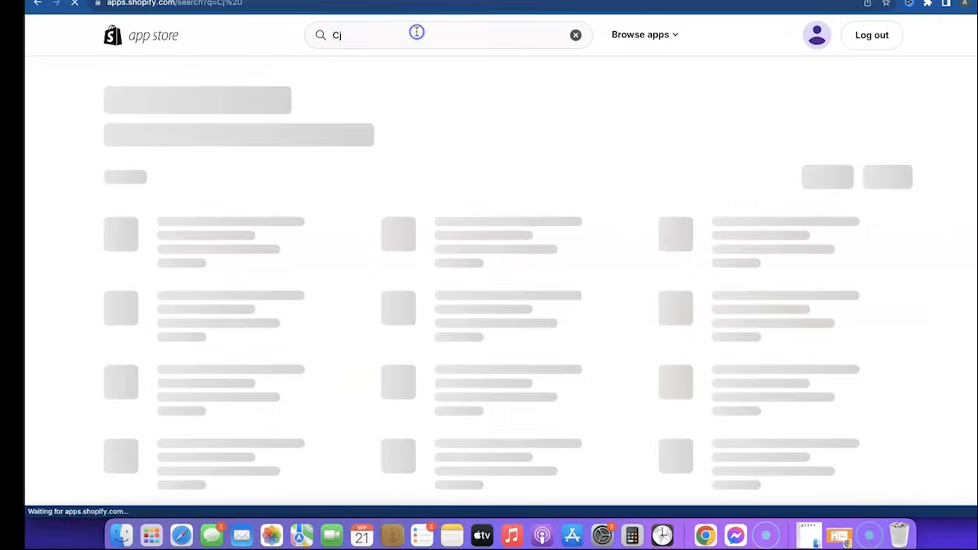
left_click(208, 189)
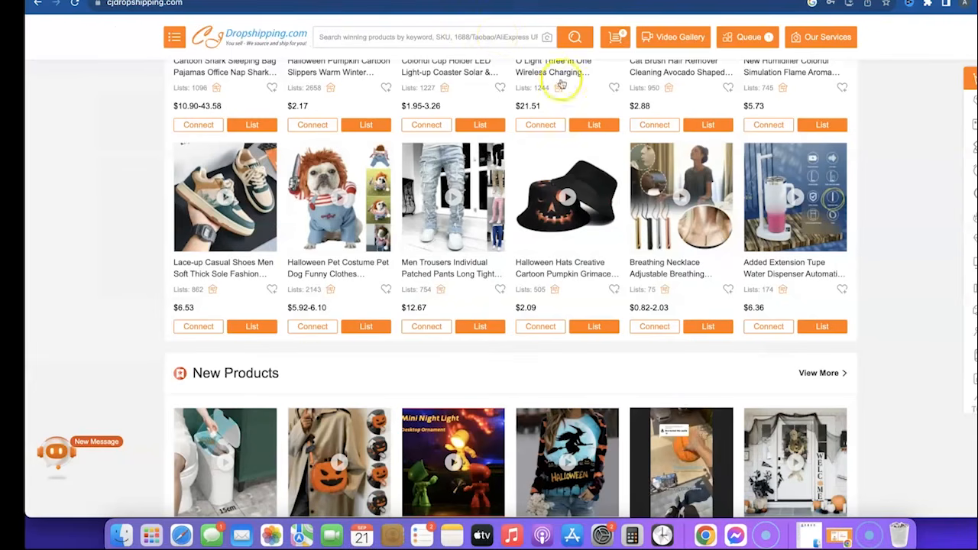
mouse_move(708, 76)
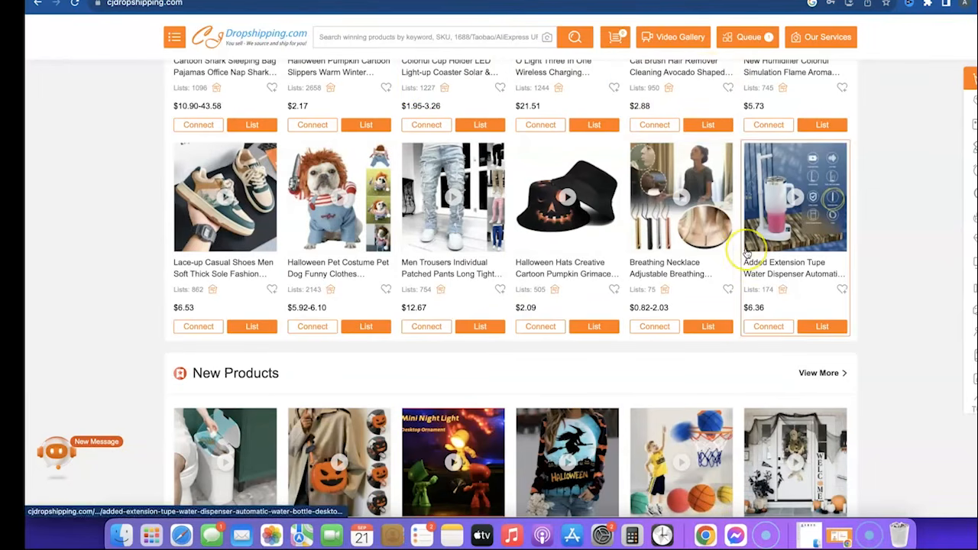
mouse_move(747, 253)
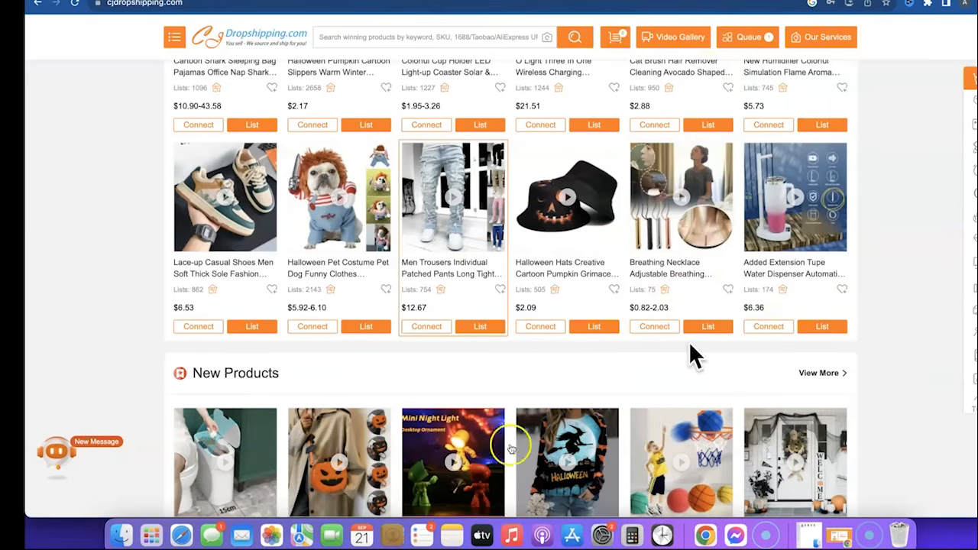
mouse_move(669, 198)
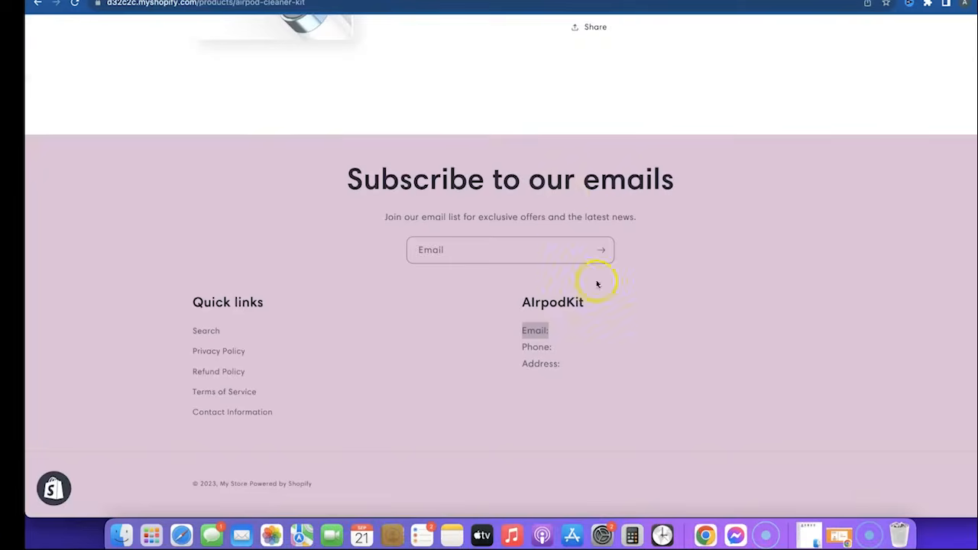
Go to the live Airpod KIT home page via the logo and scroll through it
scroll(596, 282, "up", 15)
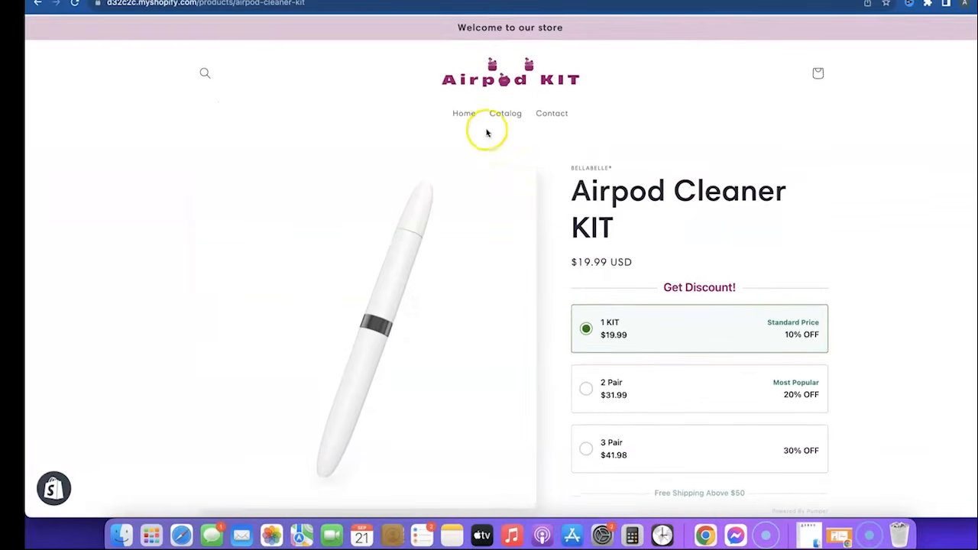
left_click(483, 85)
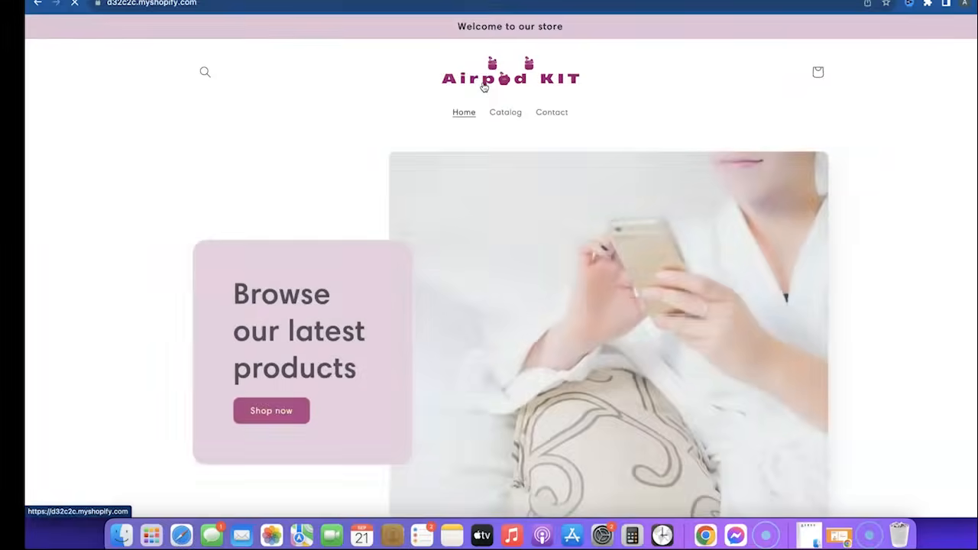
scroll(557, 225, "down", 2)
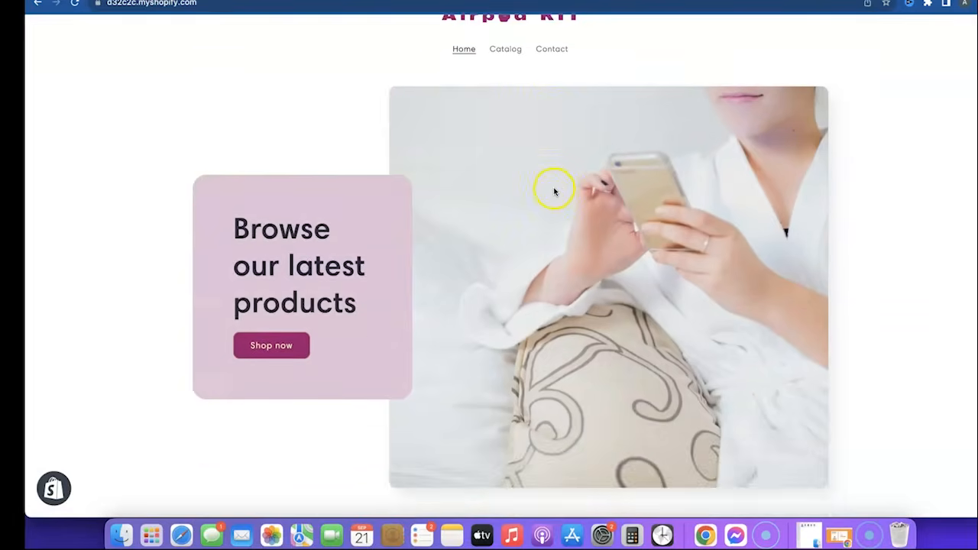
scroll(555, 191, "down", 5)
scroll(558, 191, "down", 5)
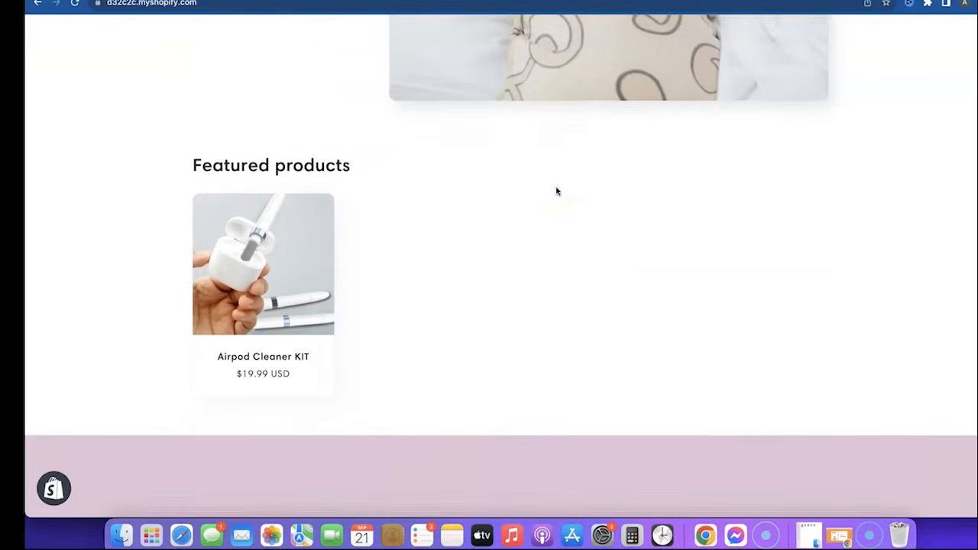
scroll(557, 200, "up", 3)
scroll(556, 200, "up", 10)
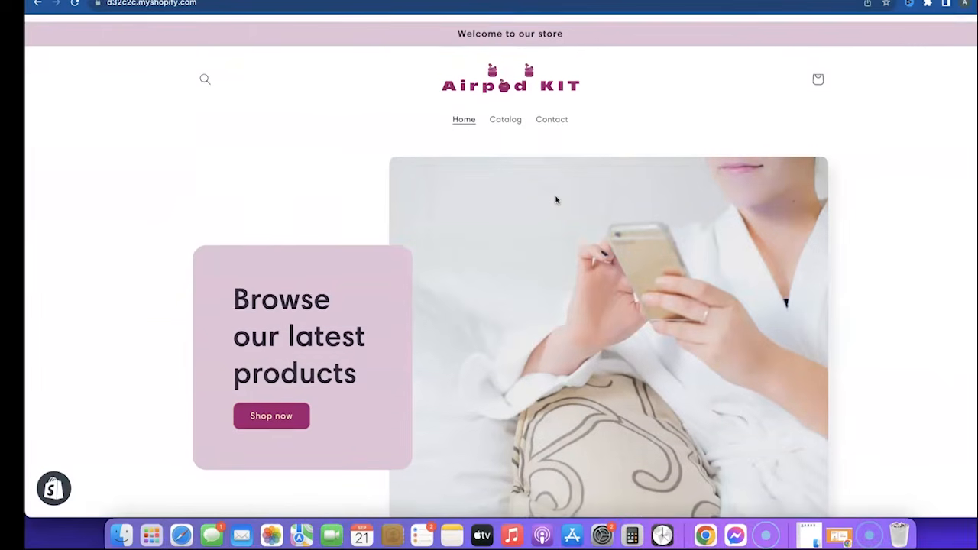